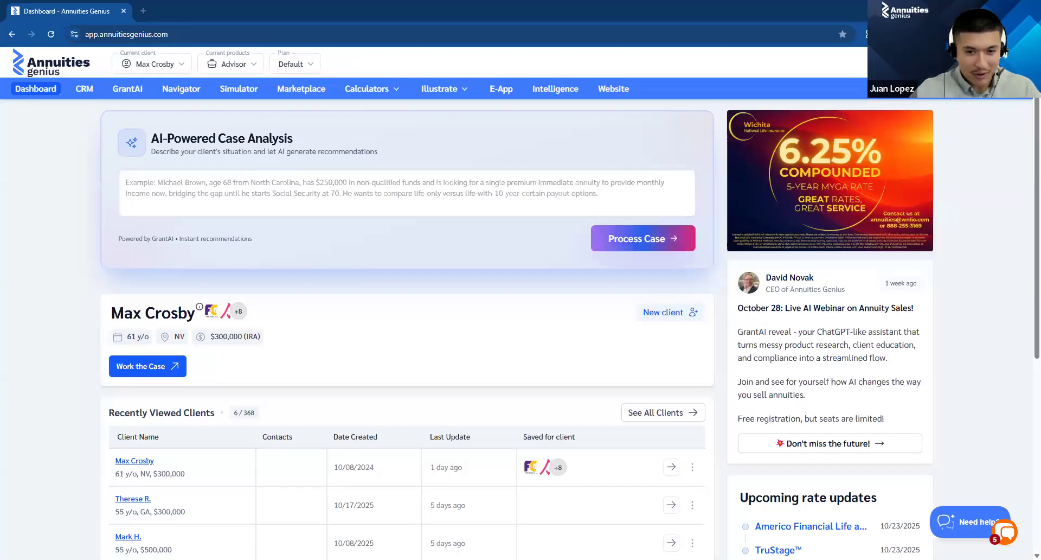
- Open the fixed indexed annuities list in the Marketplace for the current client
scroll(269, 310, "down", 2)
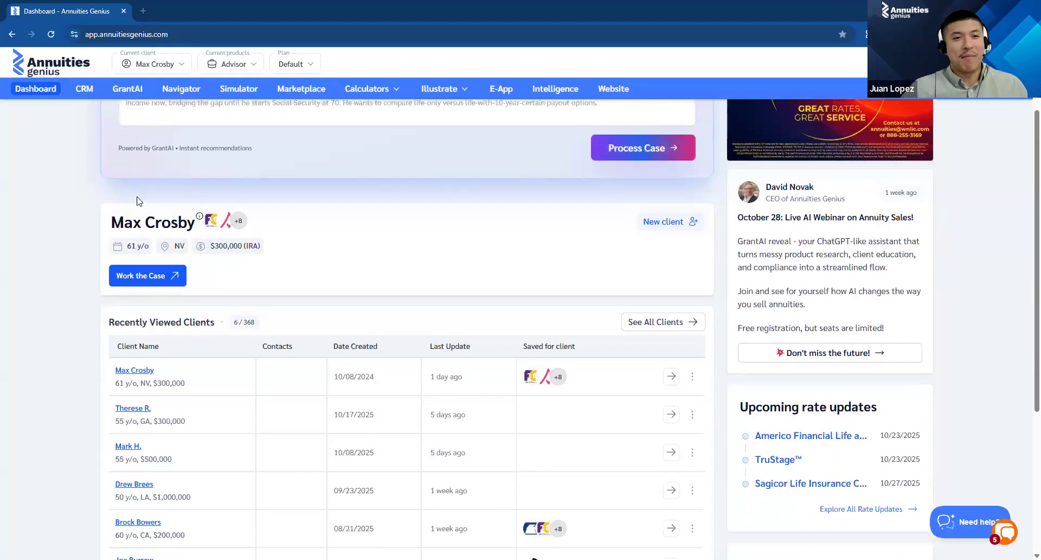
scroll(153, 214, "down", 2)
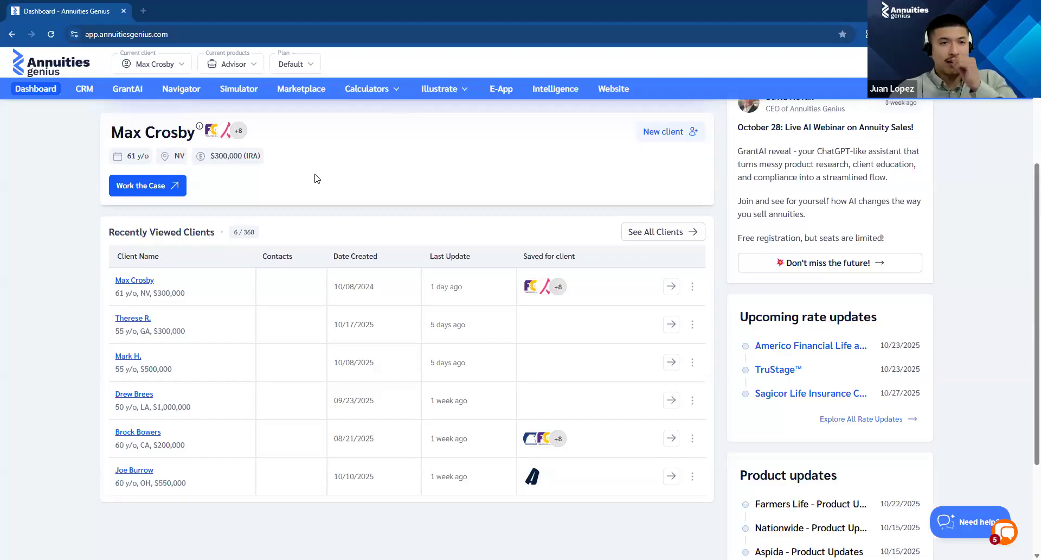
left_click(311, 95)
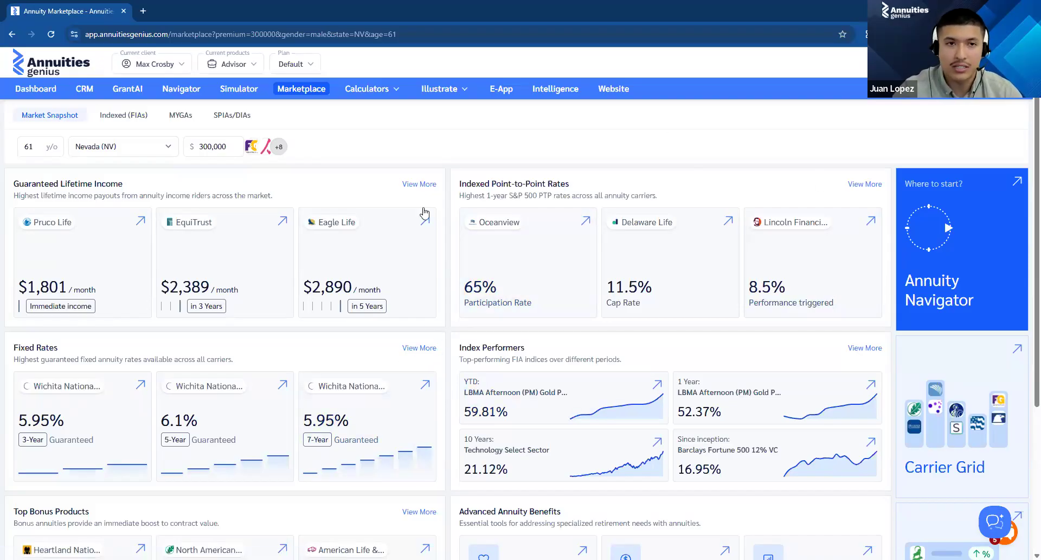
left_click(118, 118)
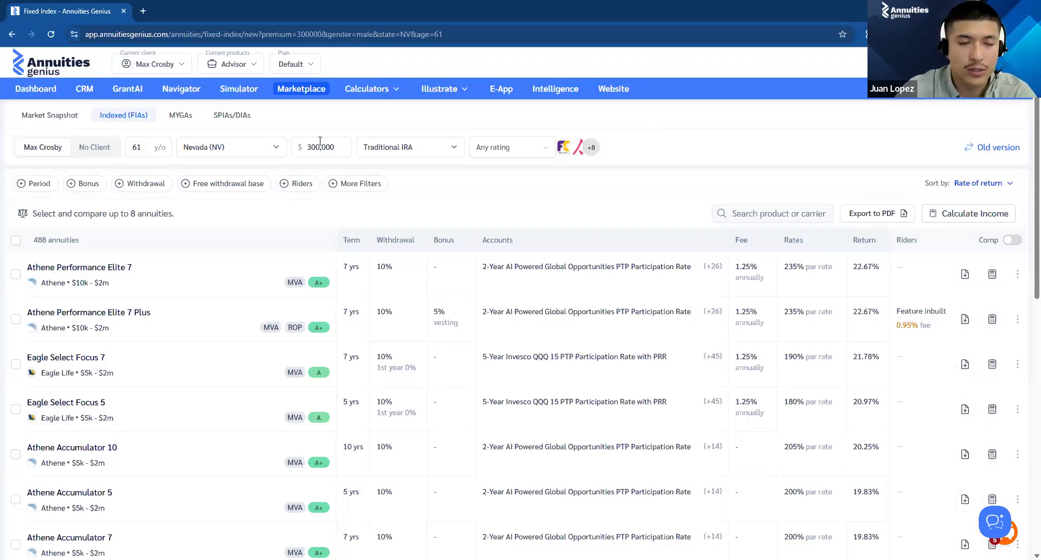
scroll(1026, 179, "down", 2)
scroll(1022, 135, "up", 2)
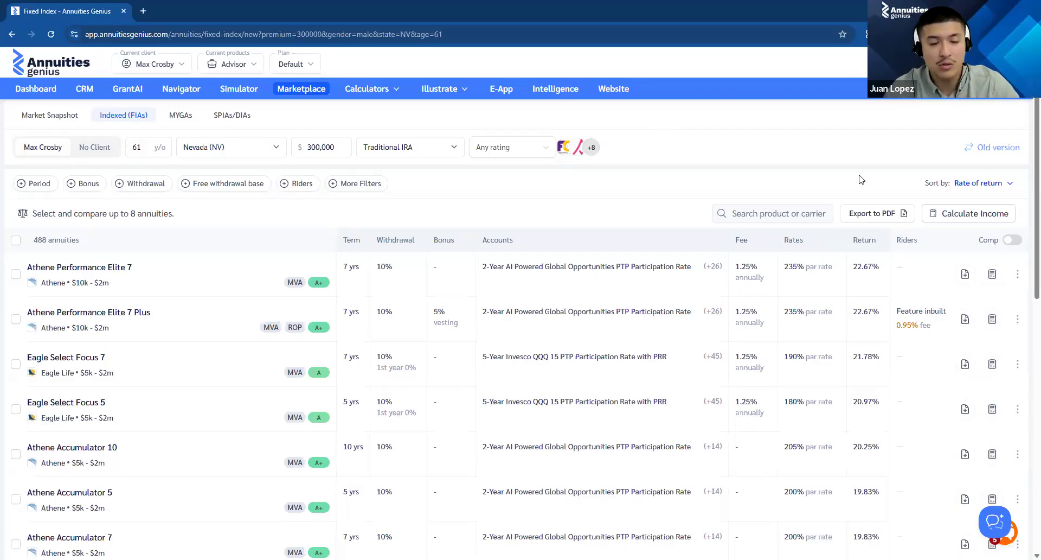
- Look through the surrender period, bonus and withdrawal filter options for the indexed annuities
left_click(34, 186)
left_click(80, 183)
left_click(142, 185)
left_click(145, 185)
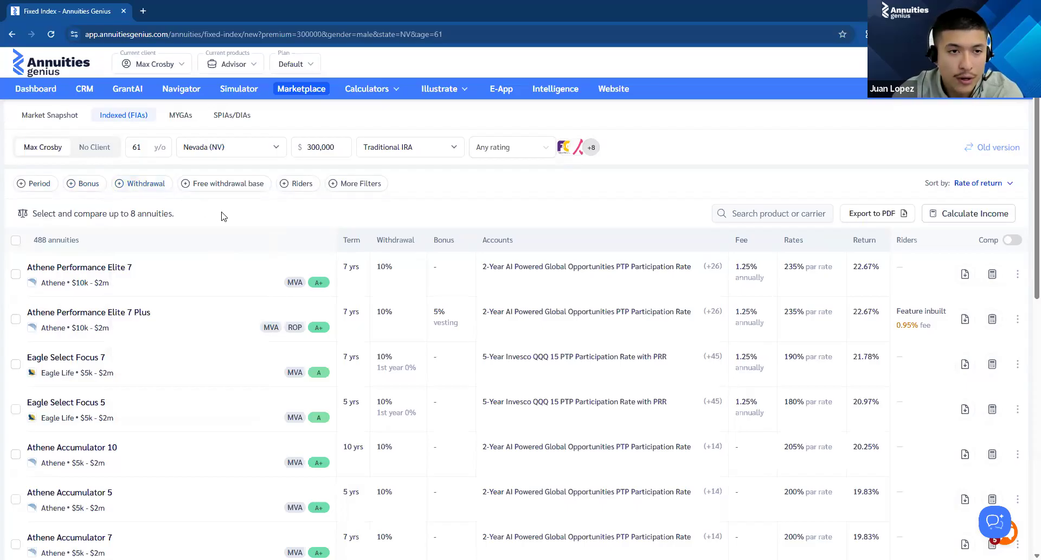
left_click(86, 186)
left_click(287, 214)
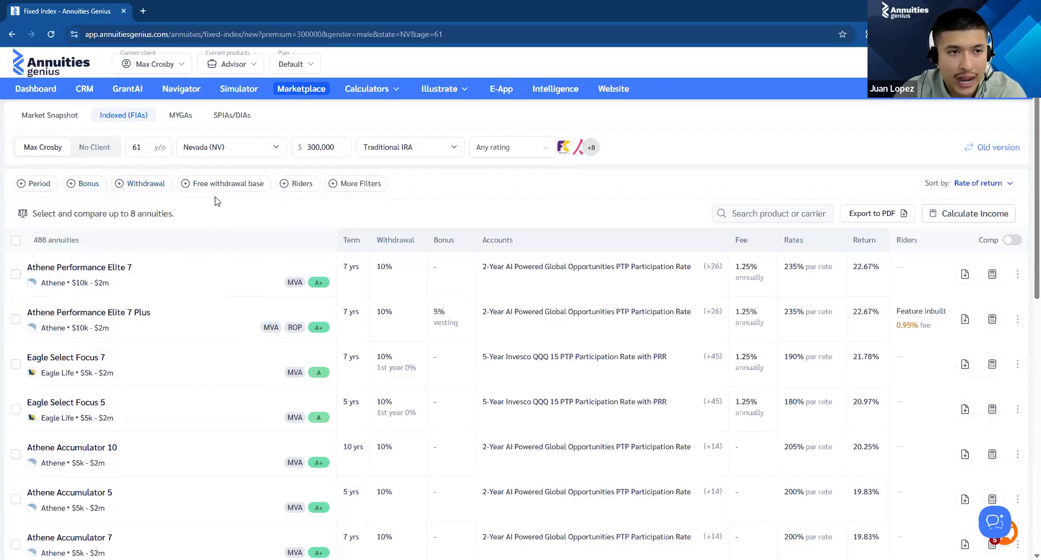
left_click(130, 184)
left_click(136, 184)
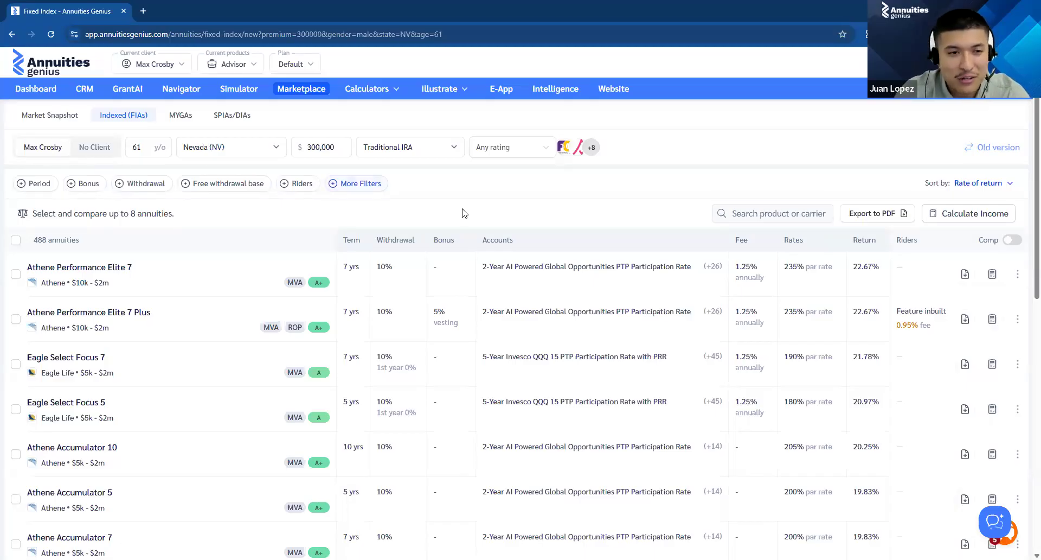
left_click_drag(34, 242, 49, 240)
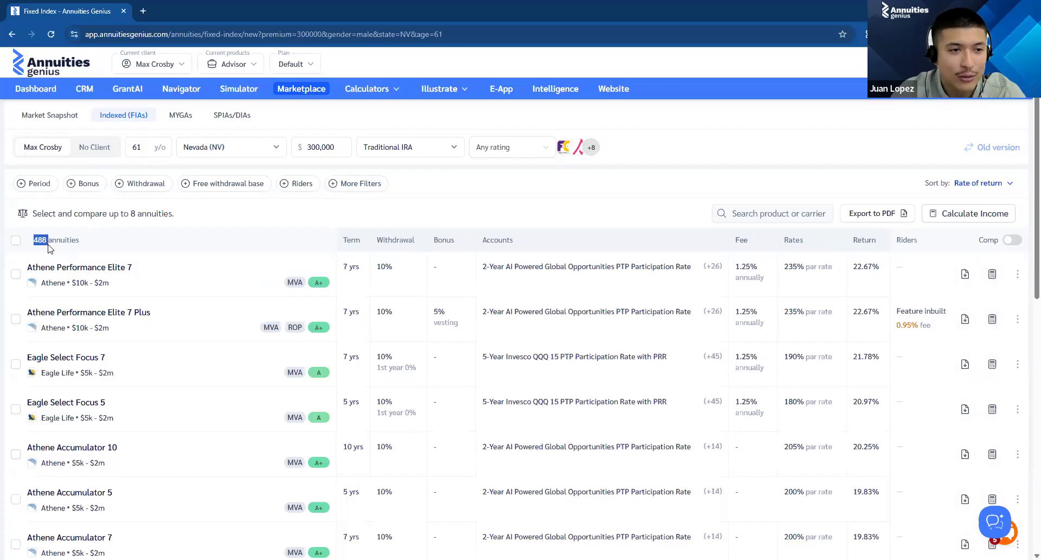
left_click(465, 212)
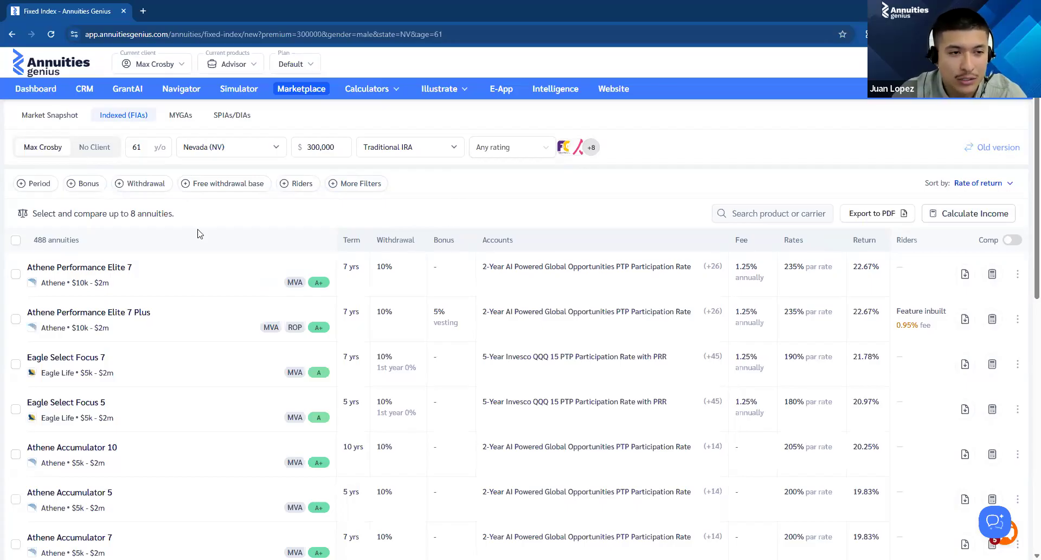
left_click_drag(33, 241, 45, 241)
left_click(36, 240)
left_click_drag(36, 239, 47, 239)
left_click(130, 239)
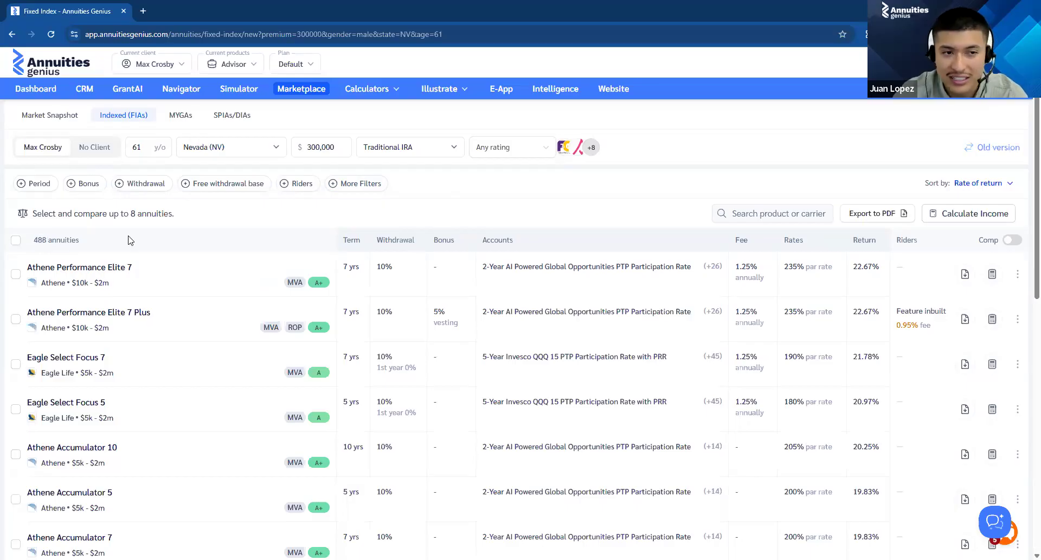
- Filter the indexed annuities to a surrender period of 5 years
left_click(40, 187)
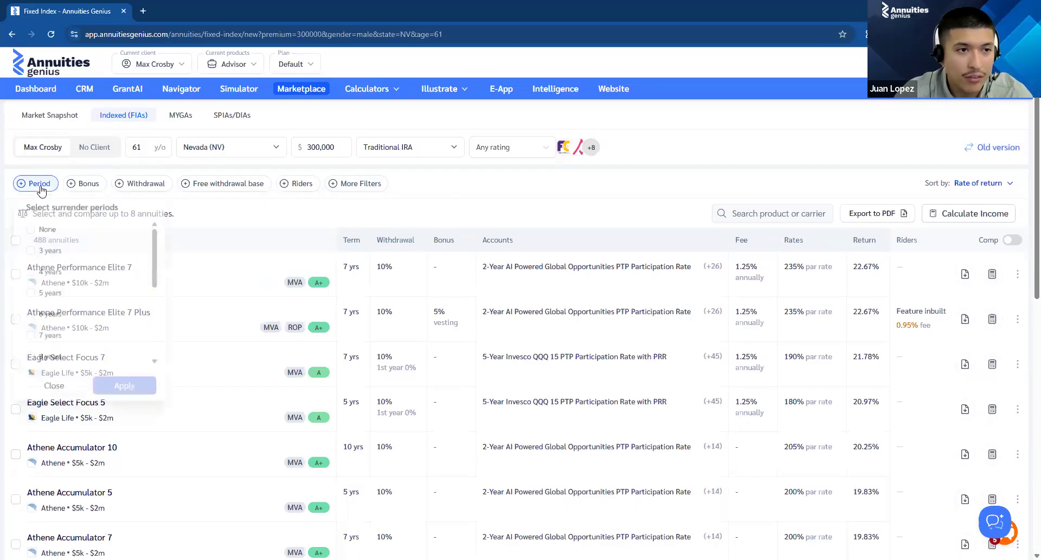
left_click(45, 298)
left_click(121, 394)
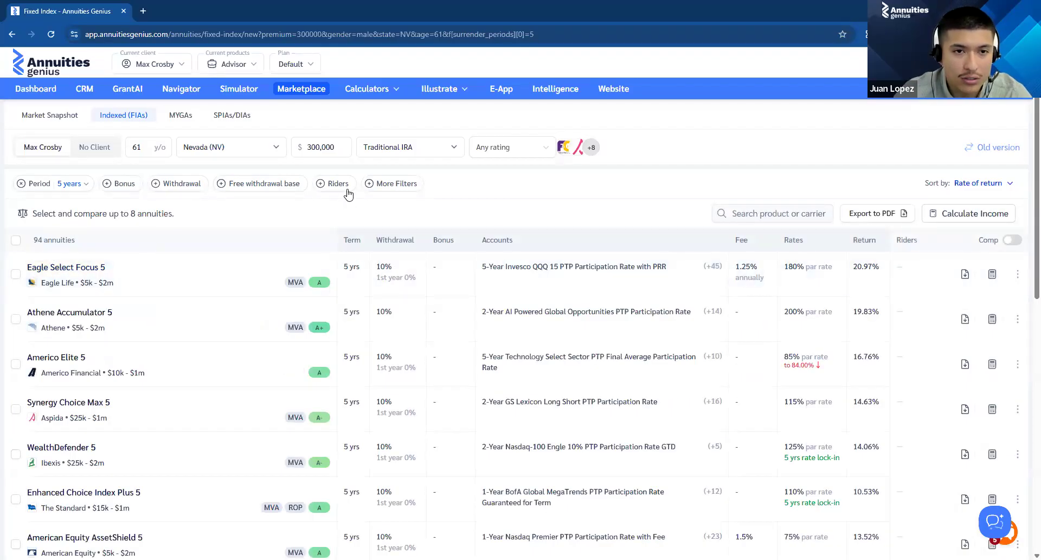
- Add a reset period filter set to Annual to the indexed annuities list
left_click(373, 185)
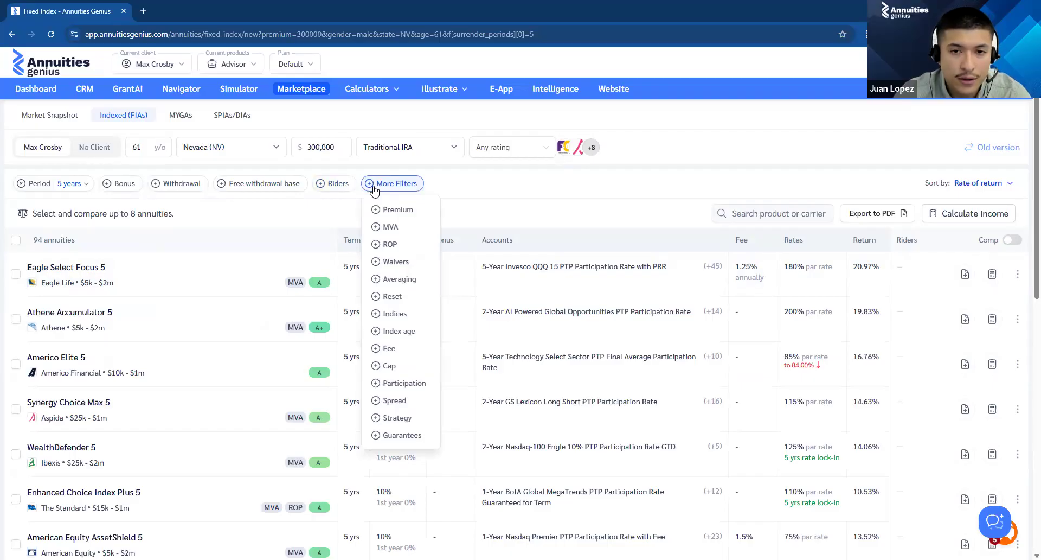
left_click(394, 315)
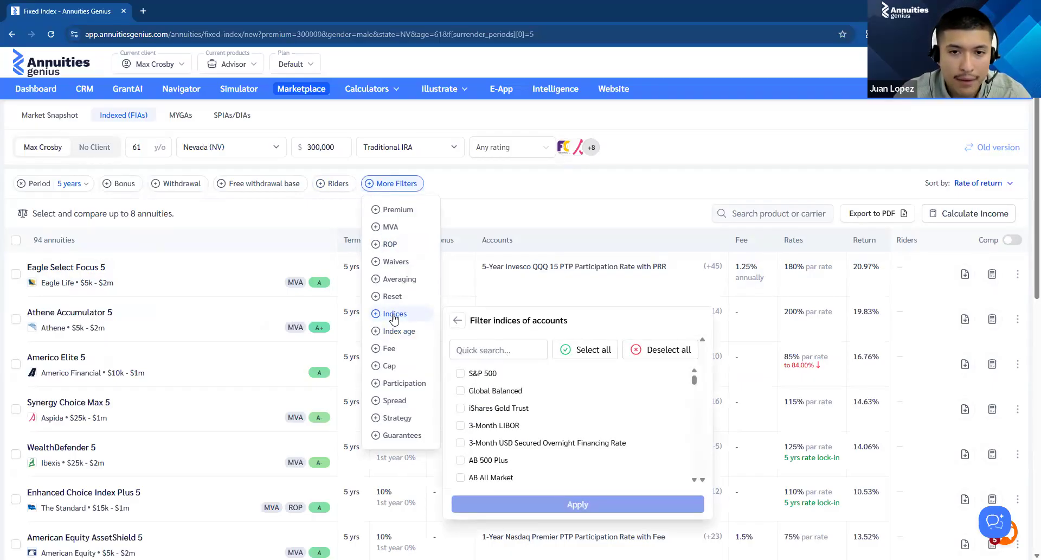
left_click(392, 304)
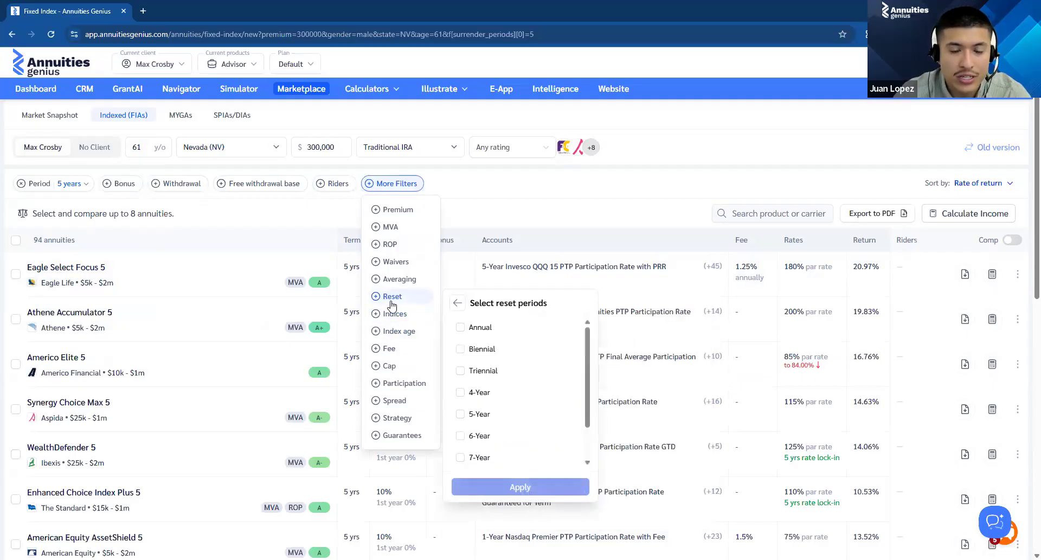
left_click(461, 327)
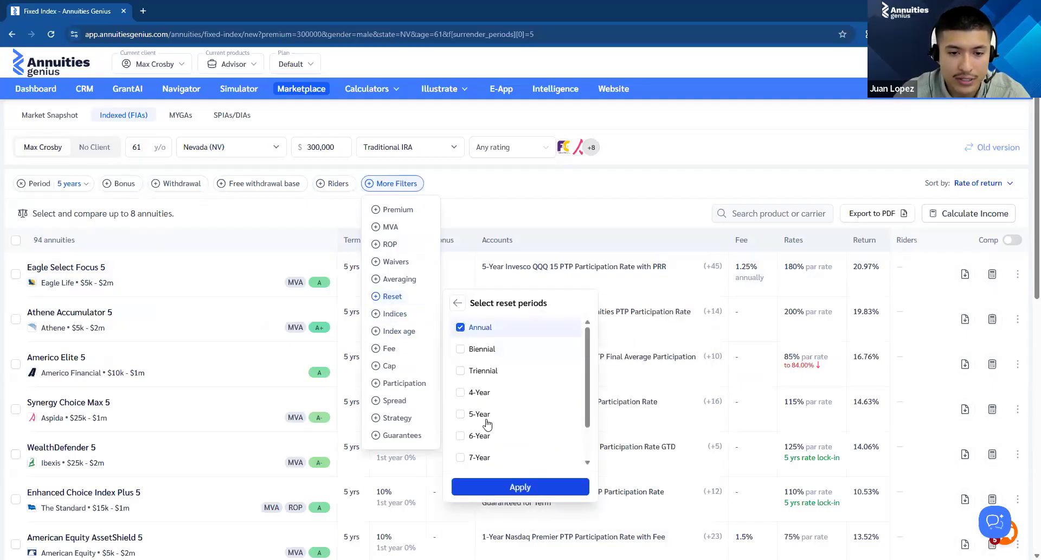
left_click(519, 487)
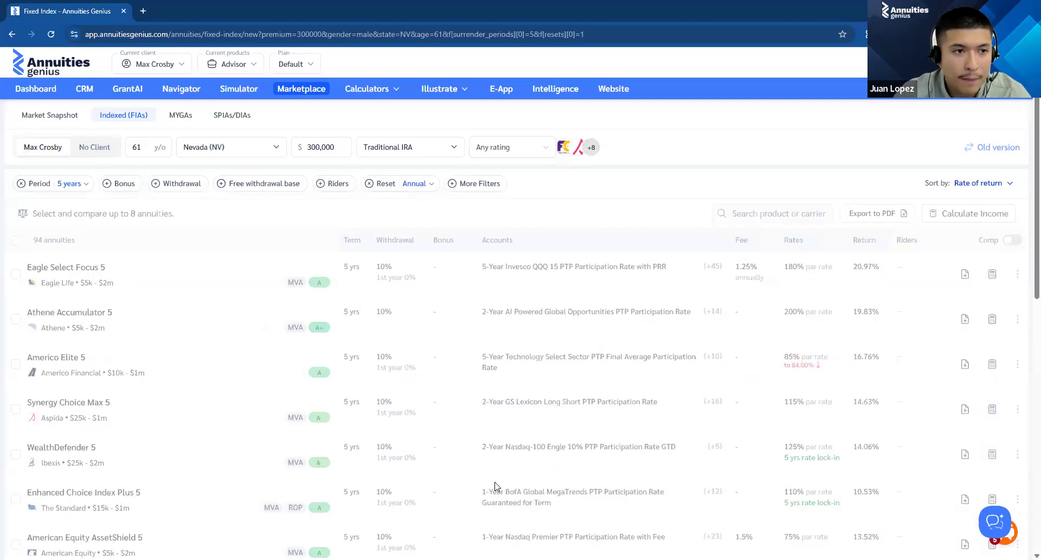
double_click(39, 240)
left_click(67, 237)
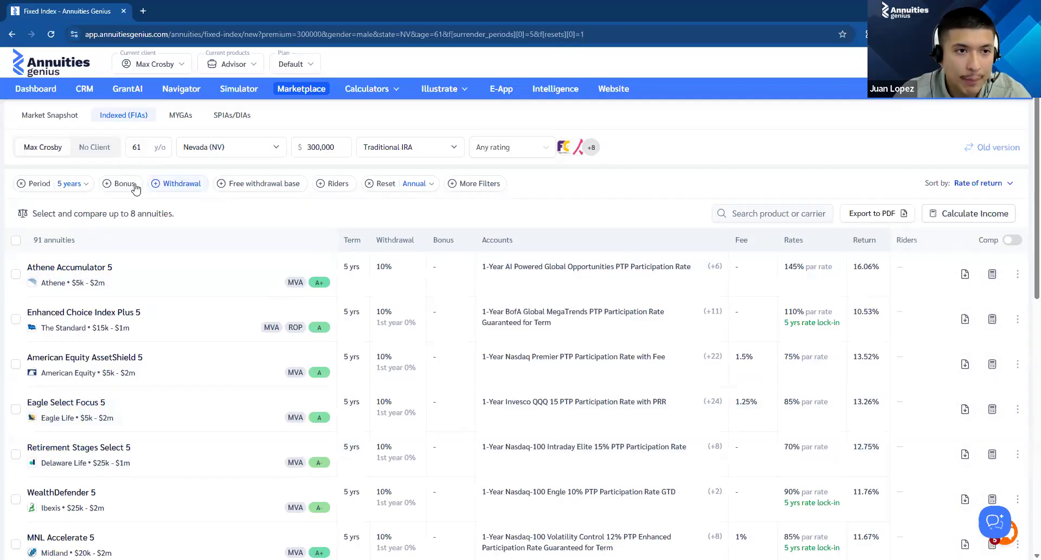
- Filter the indexed annuities by the Lifetime income rider type
left_click(125, 184)
left_click(334, 185)
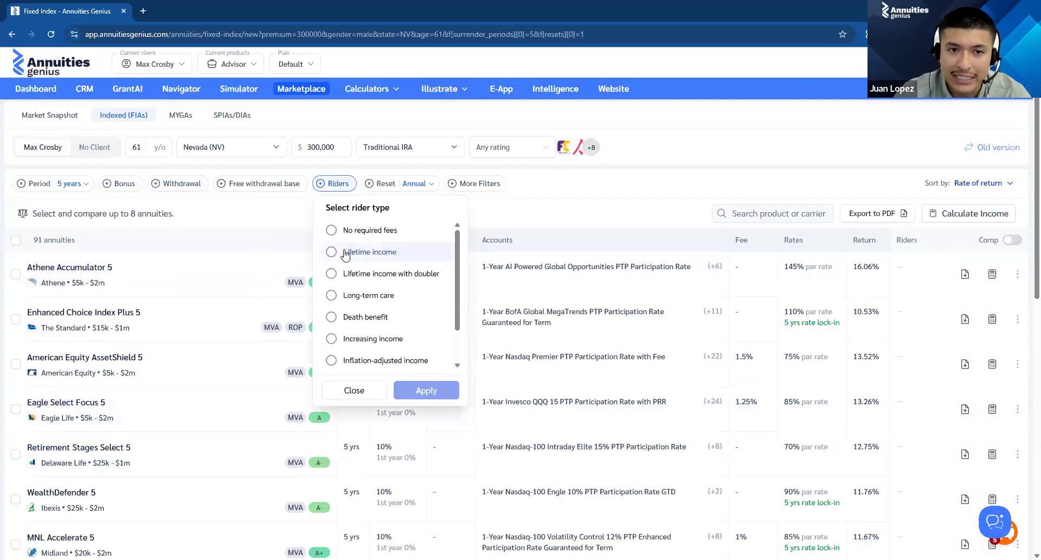
left_click(345, 254)
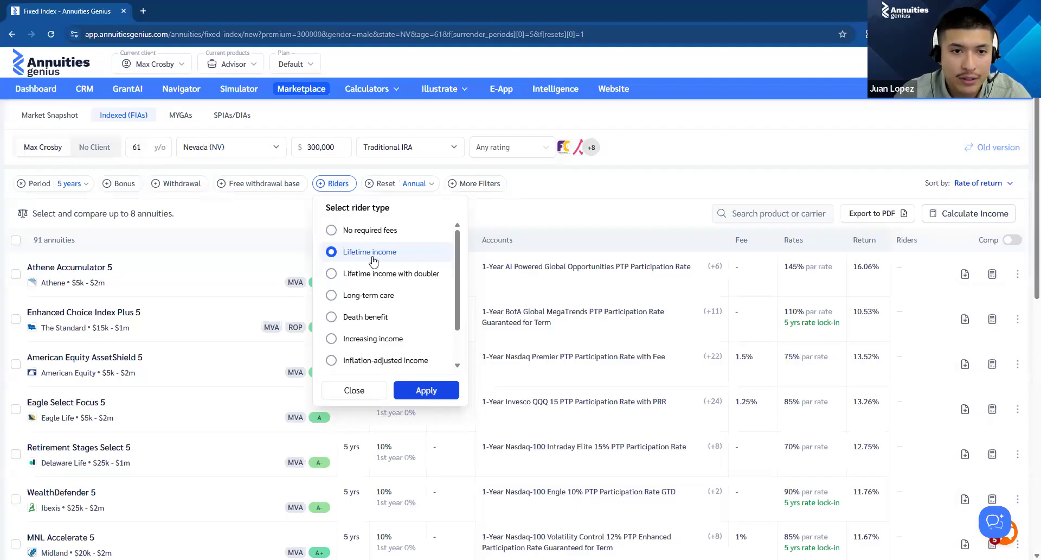
scroll(399, 264, "down", 1)
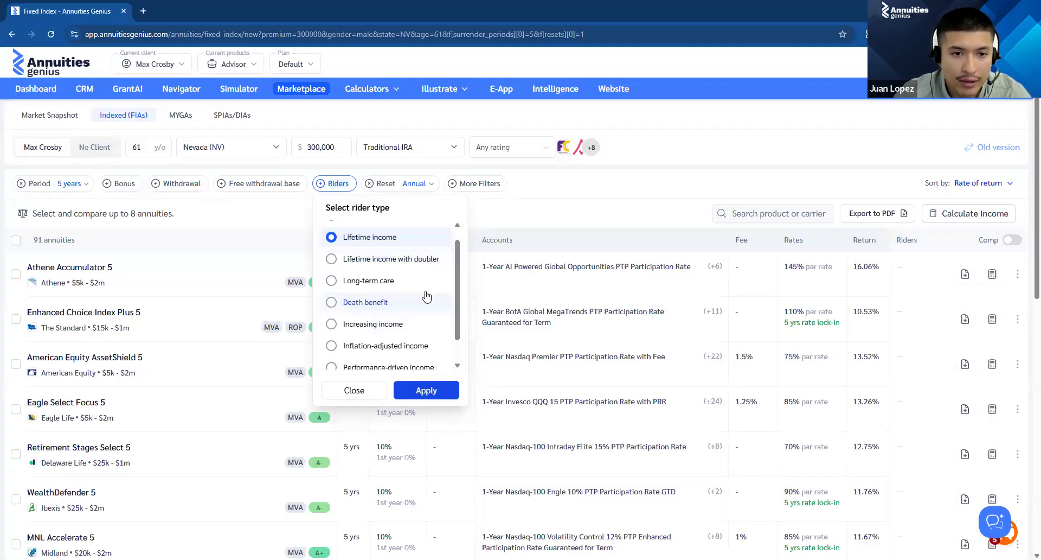
scroll(398, 265, "up", 1)
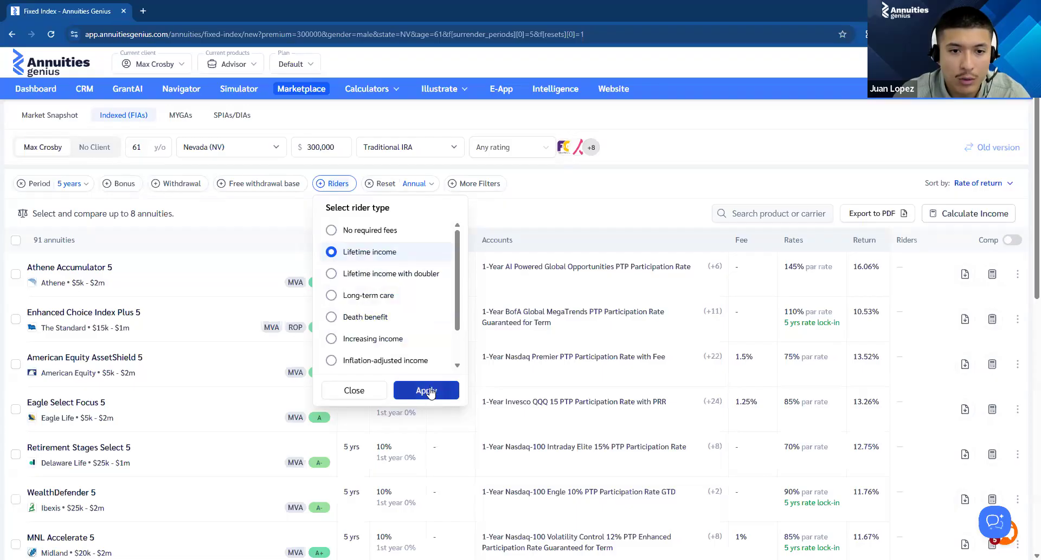
left_click(429, 390)
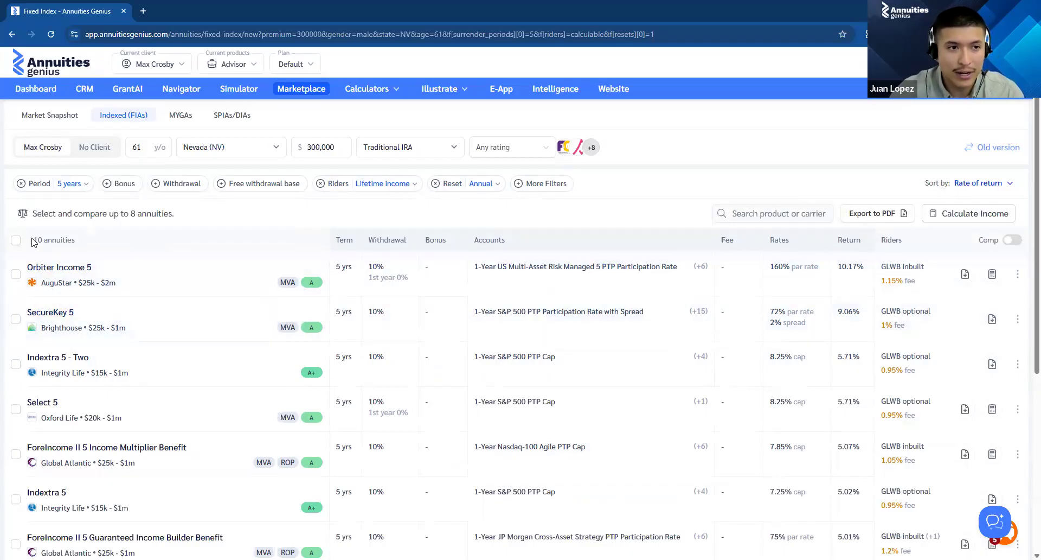
- Review the filtered annuities from first to last and open the details of Orbiter Income 5
left_click_drag(35, 238, 44, 242)
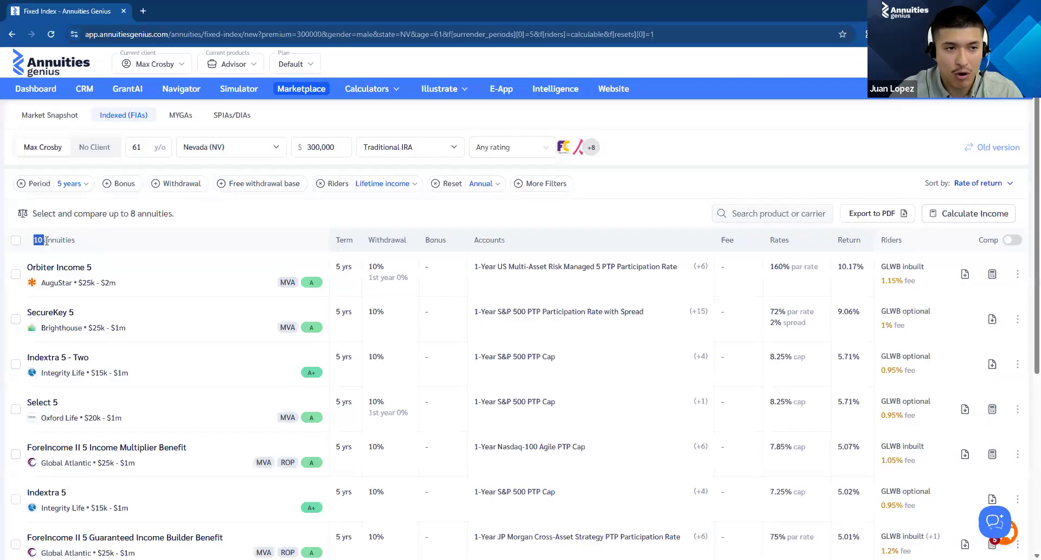
left_click(94, 241)
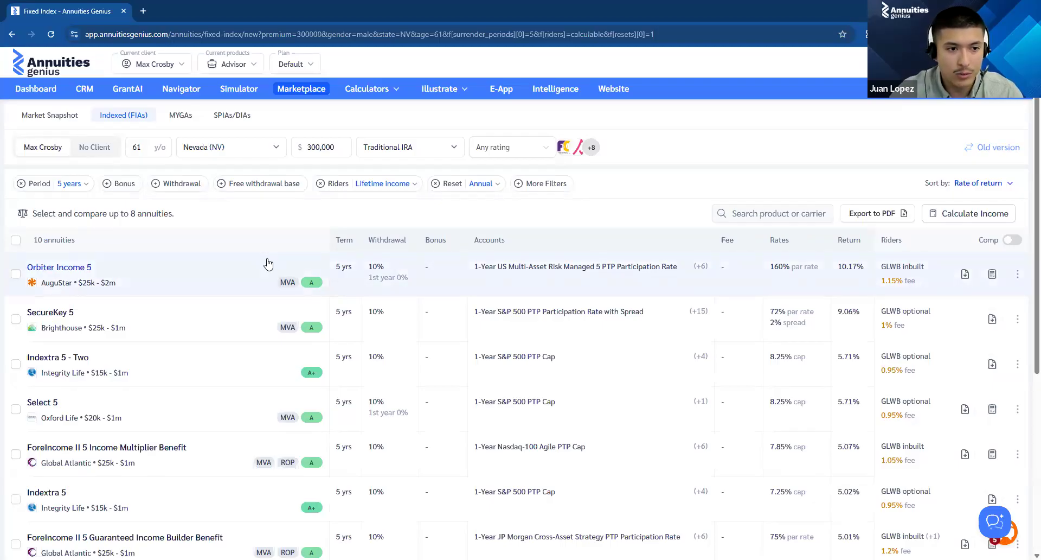
scroll(268, 264, "down", 4)
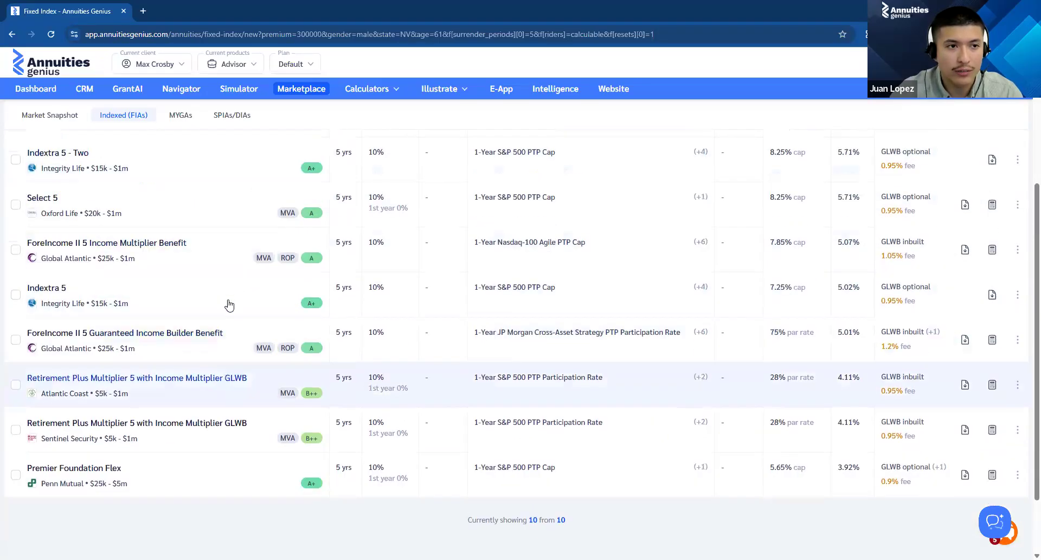
scroll(230, 305, "up", 4)
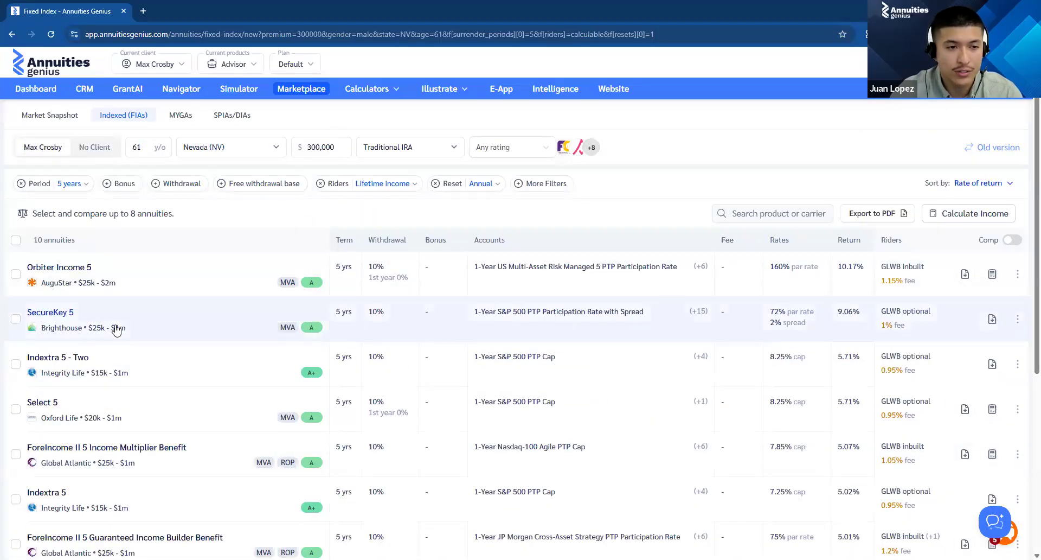
scroll(82, 293, "down", 2)
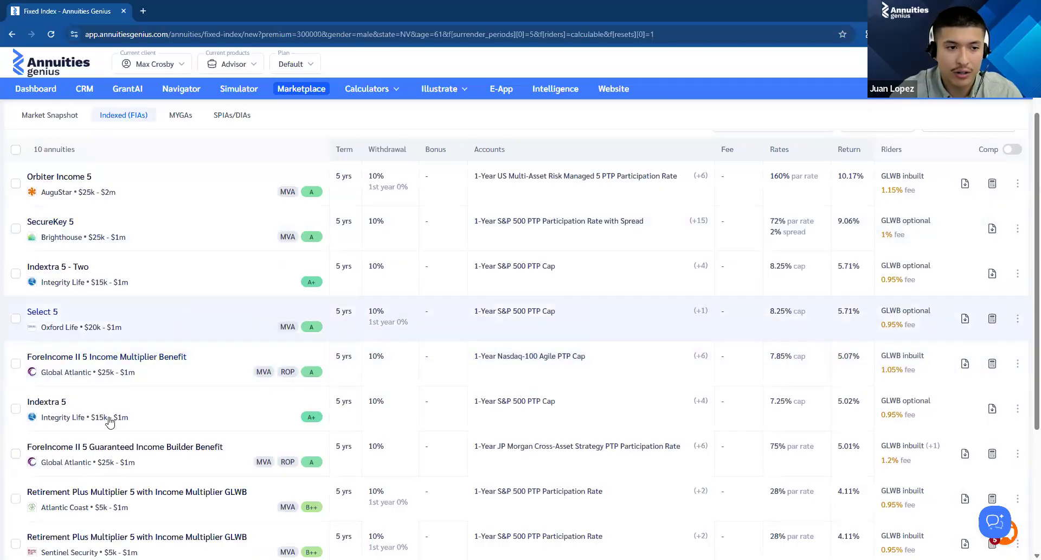
left_click(91, 190)
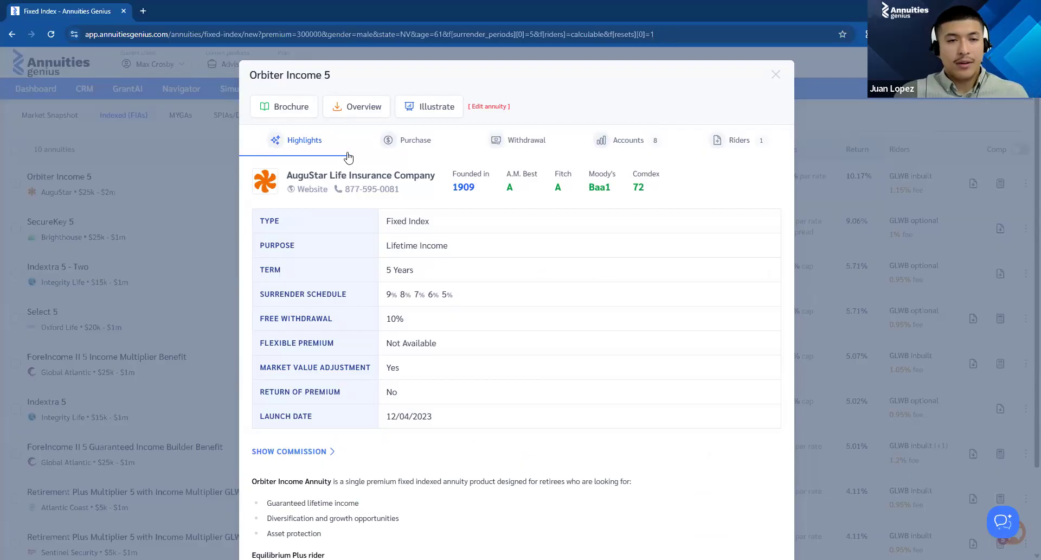
left_click(220, 210)
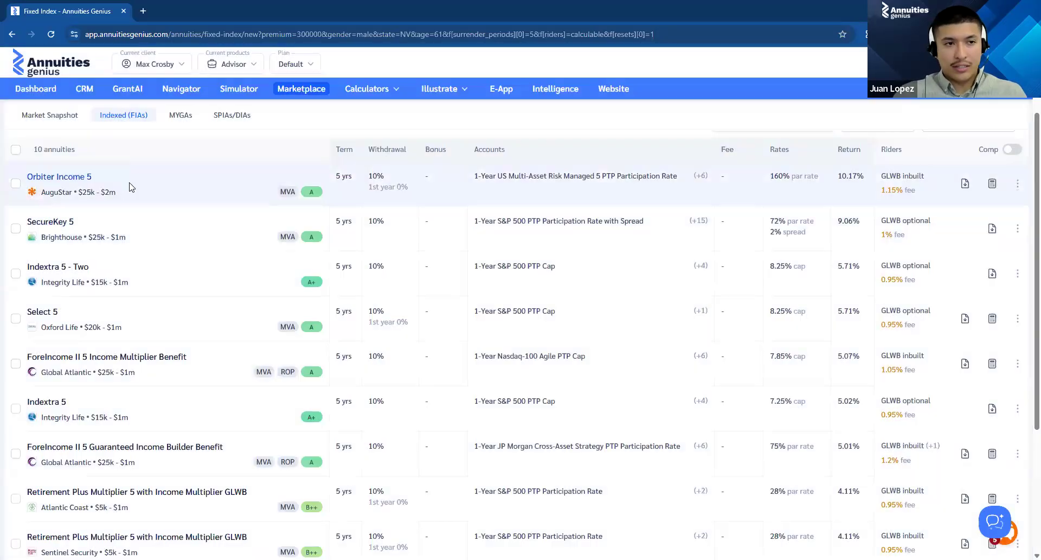
left_click(129, 187)
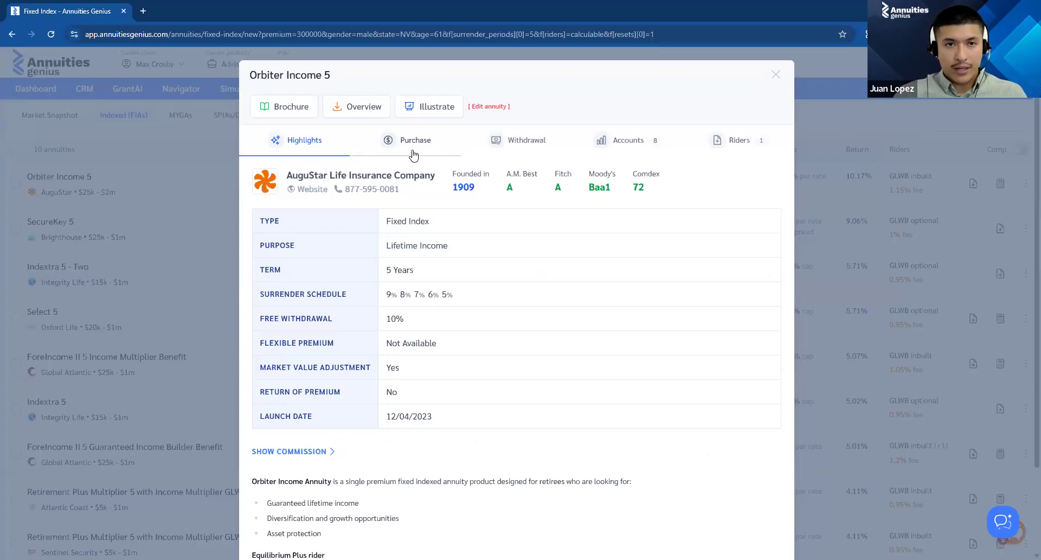
- Check the purchase rules of Orbiter Income 5, return to its highlights and reveal the commission
left_click(413, 156)
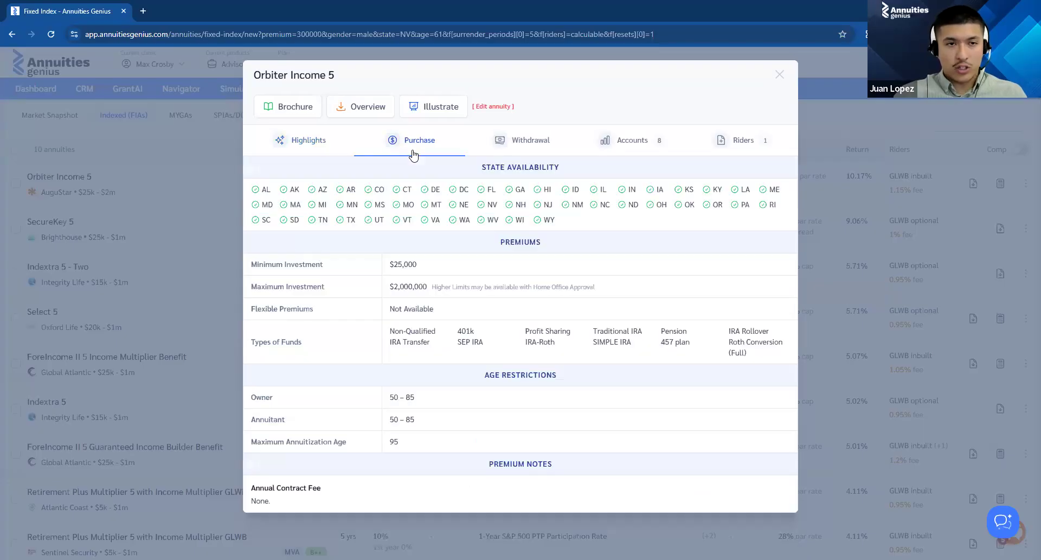
left_click(297, 148)
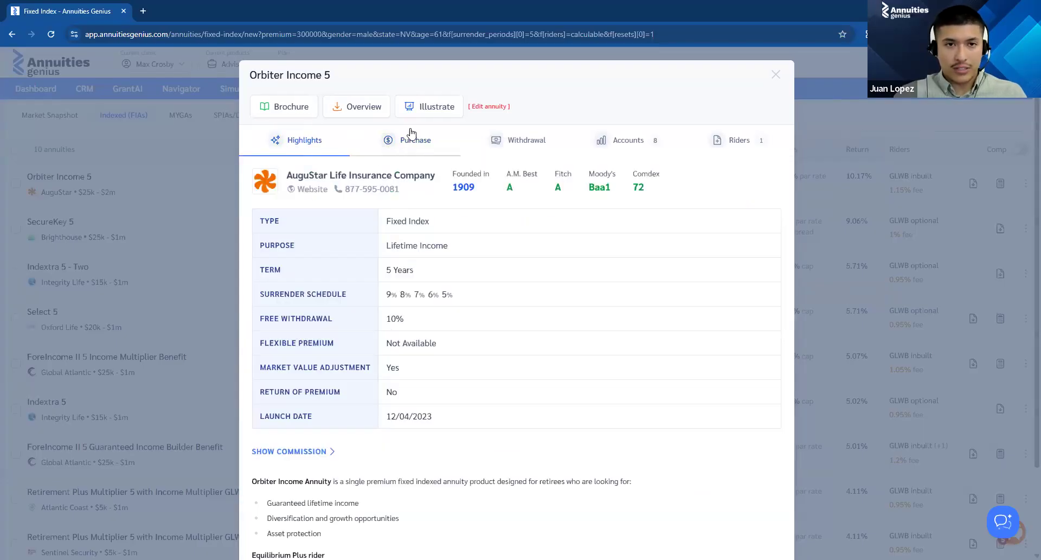
left_click(292, 451)
scroll(309, 367, "down", 3)
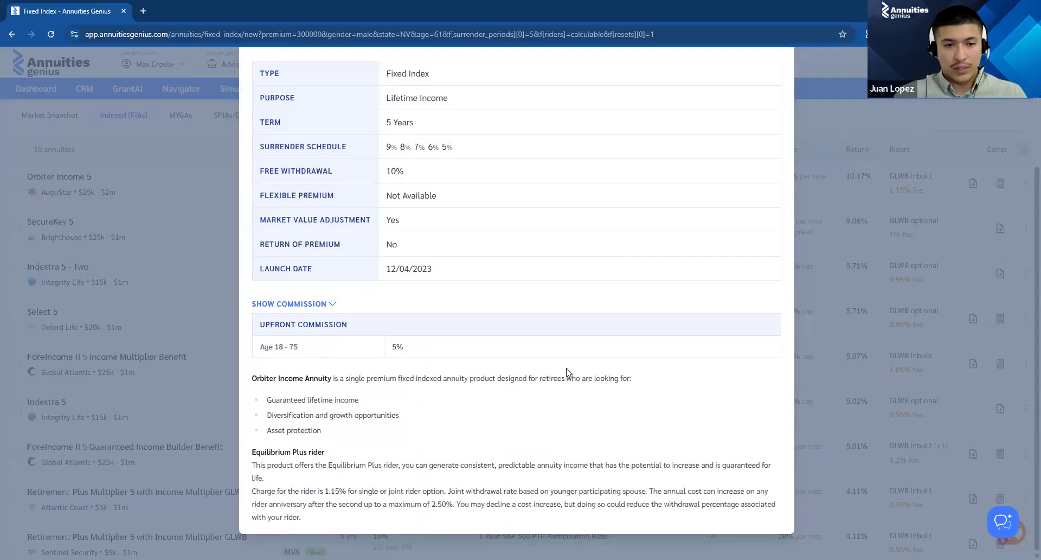
- Check the purchase rules of Orbiter Income 5 and examine its surrender charge schedule and free withdrawal terms by year
scroll(532, 301, "up", 3)
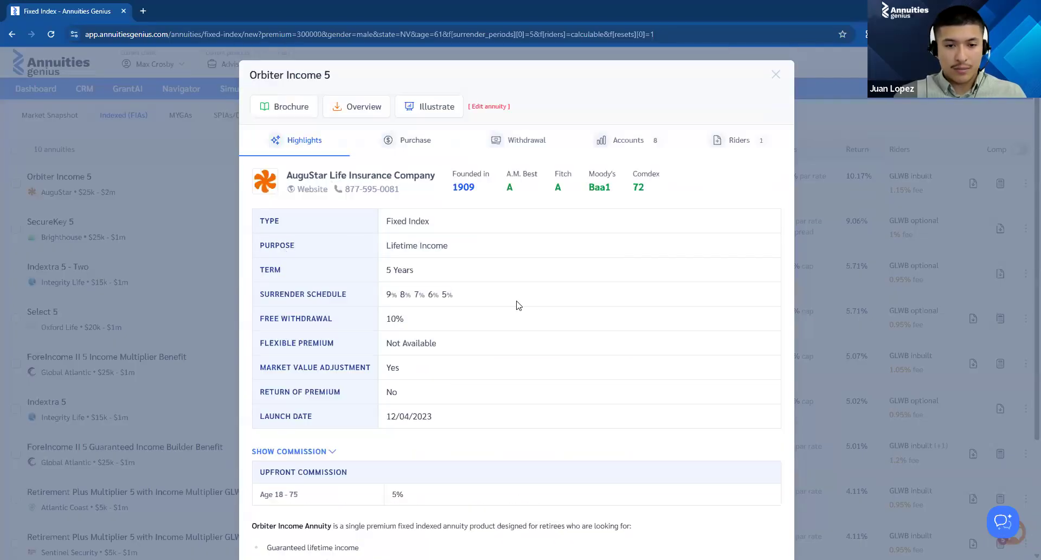
left_click(397, 142)
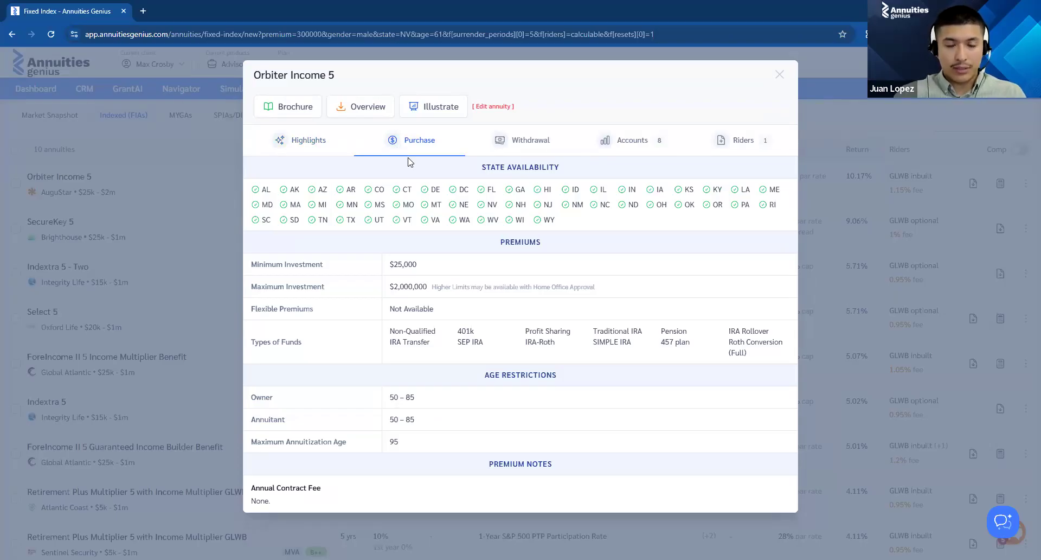
left_click(543, 147)
left_click_drag(455, 169, 613, 179)
left_click(299, 218)
left_click_drag(243, 199, 269, 191)
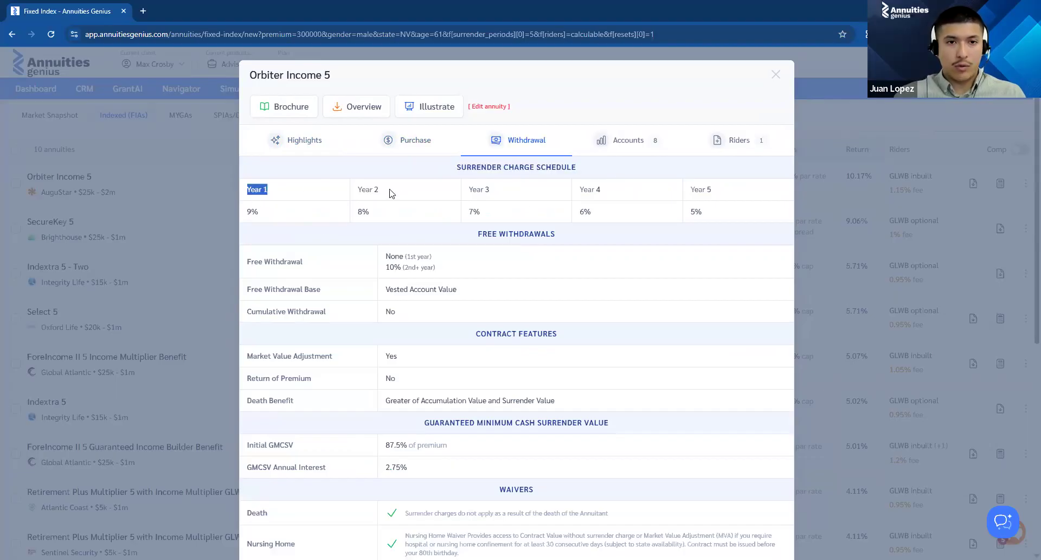
left_click(429, 261)
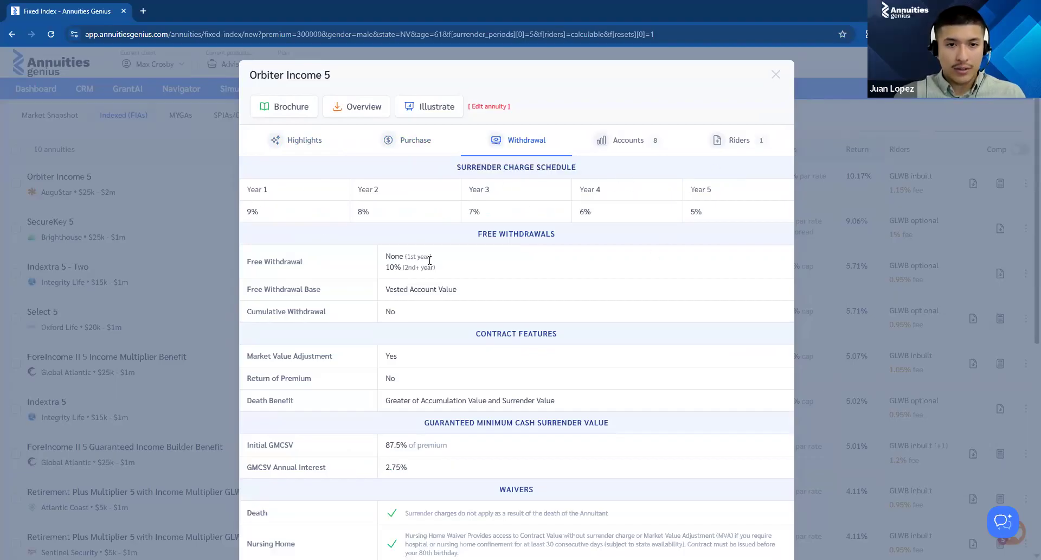
triple_click(430, 256)
left_click(420, 259)
left_click_drag(390, 258, 448, 252)
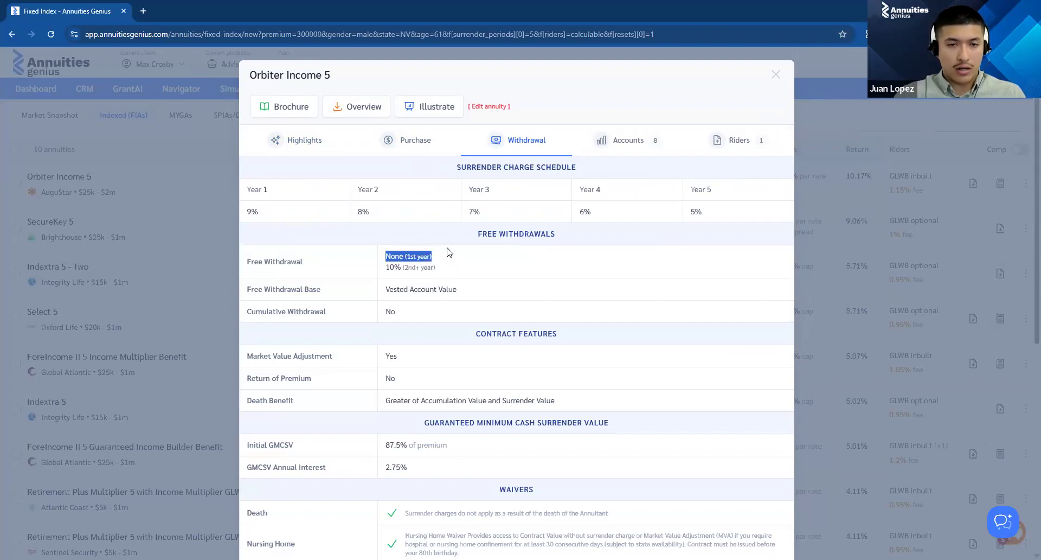
left_click_drag(385, 268, 455, 269)
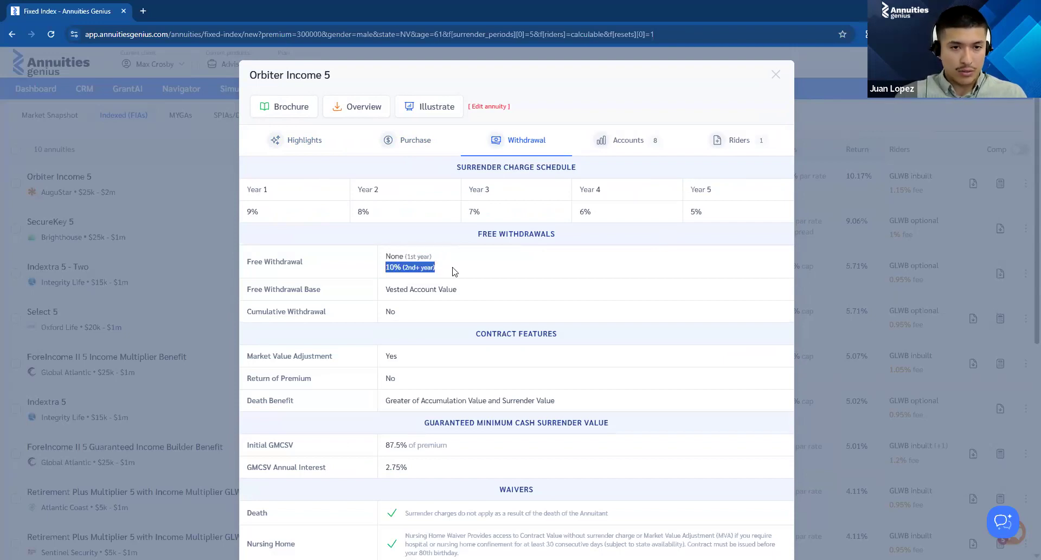
- Review the allocation accounts and the rider with its payout rates for Orbiter Income 5, closing the details when finished
left_click(632, 143)
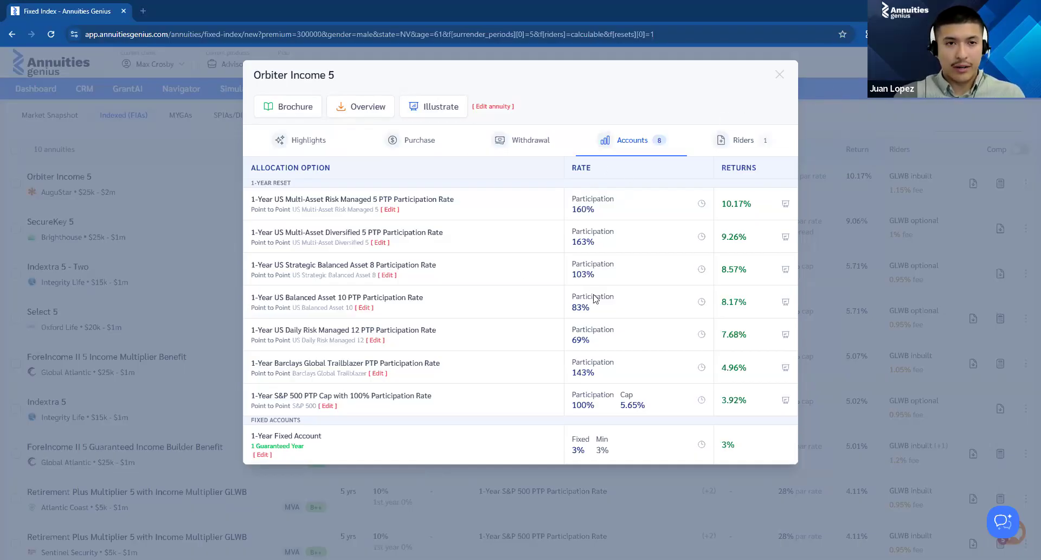
left_click(750, 149)
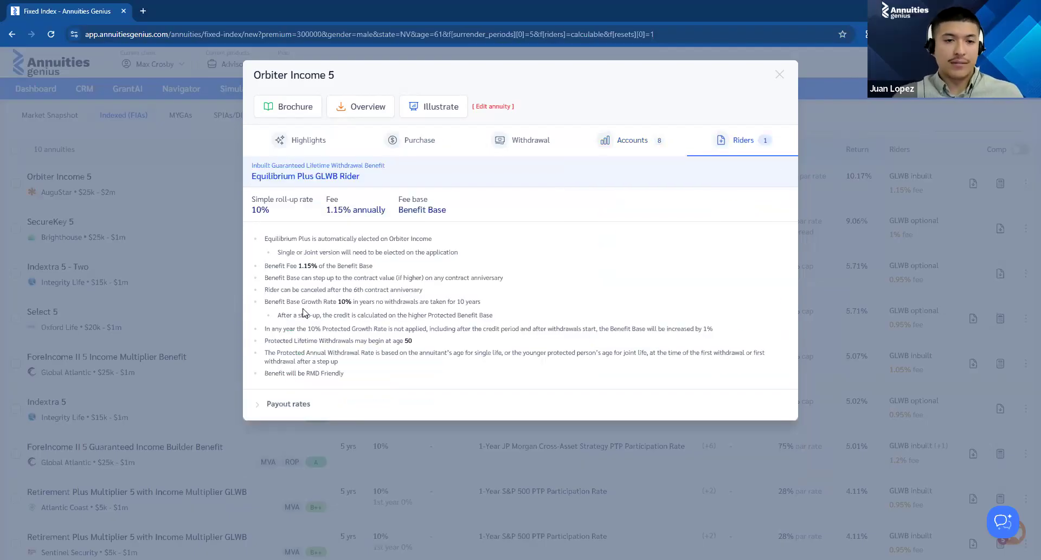
left_click(279, 407)
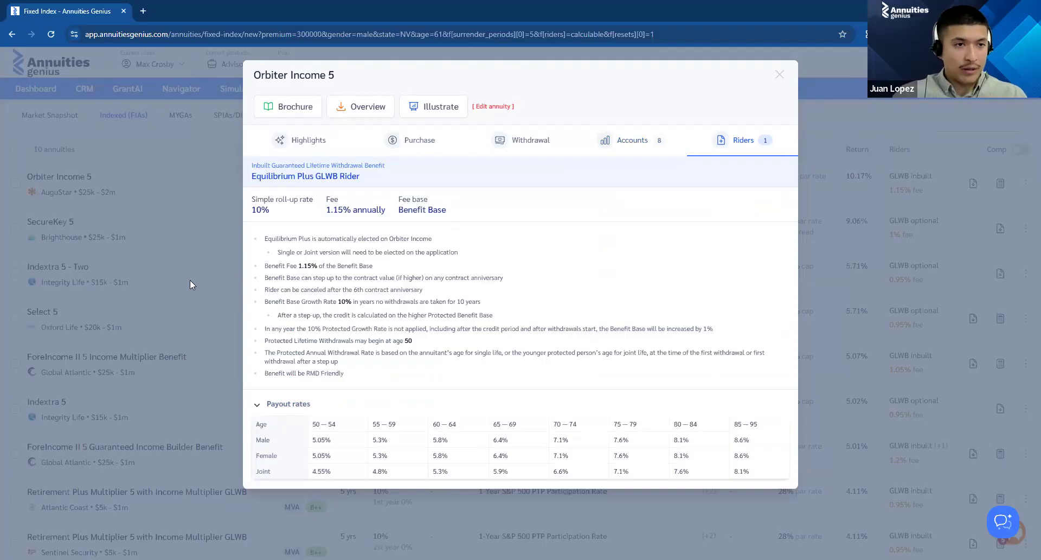
left_click(1024, 191)
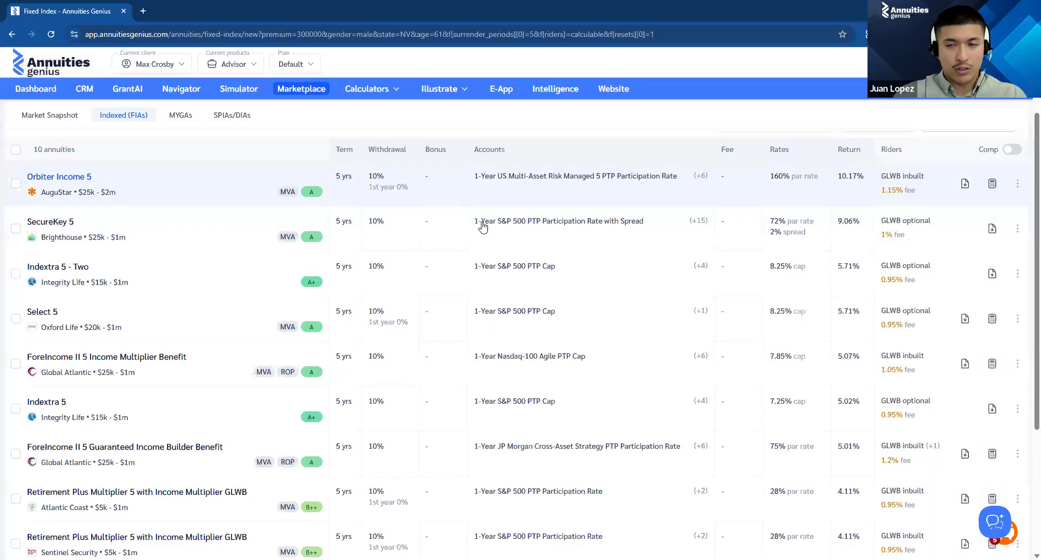
- Open the product brochure of Orbiter Income 5, skim its first pages and close it
left_click(1018, 184)
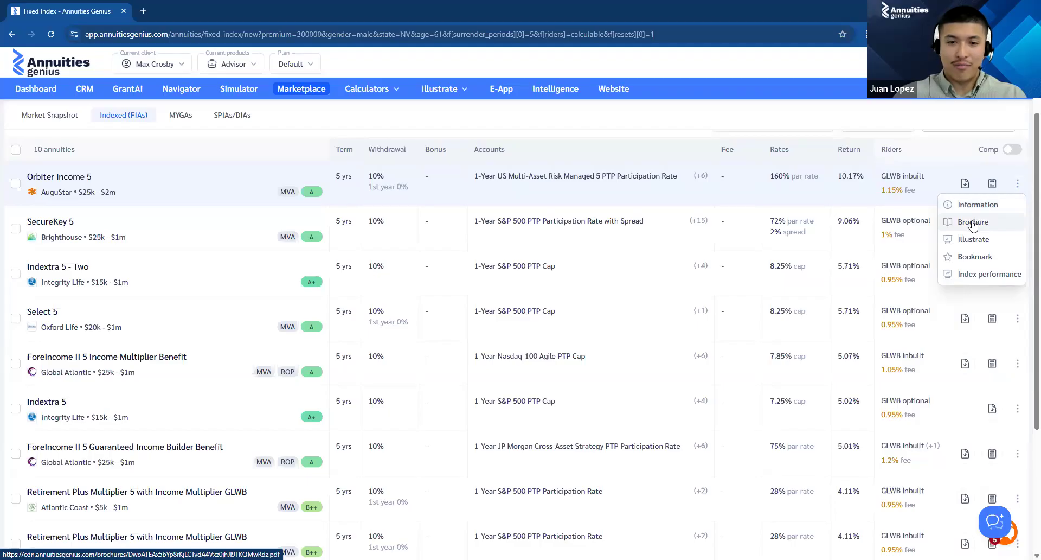
left_click(972, 222)
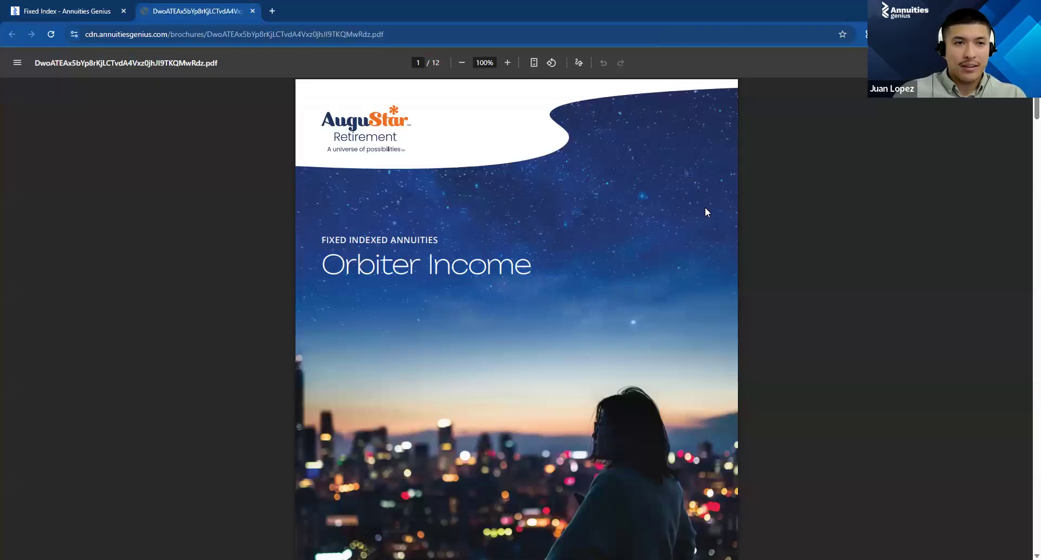
scroll(674, 195, "down", 5)
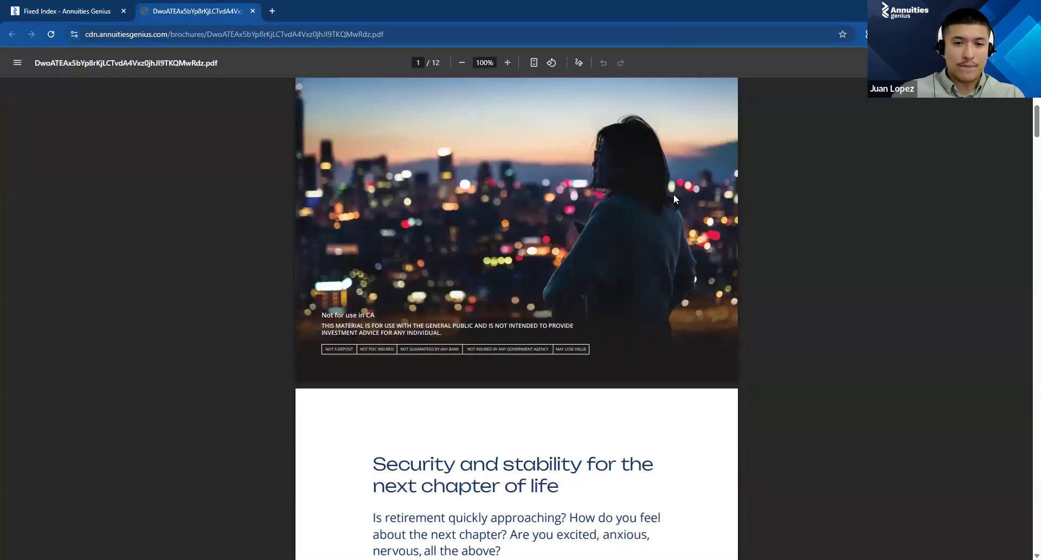
scroll(674, 199, "down", 2)
scroll(672, 203, "down", 4)
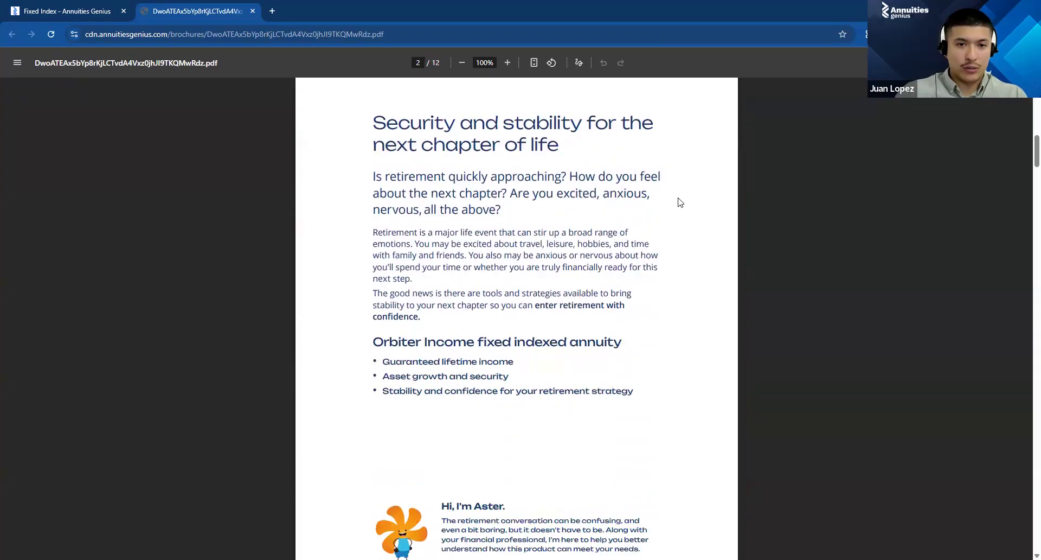
scroll(678, 201, "down", 7)
scroll(673, 200, "down", 13)
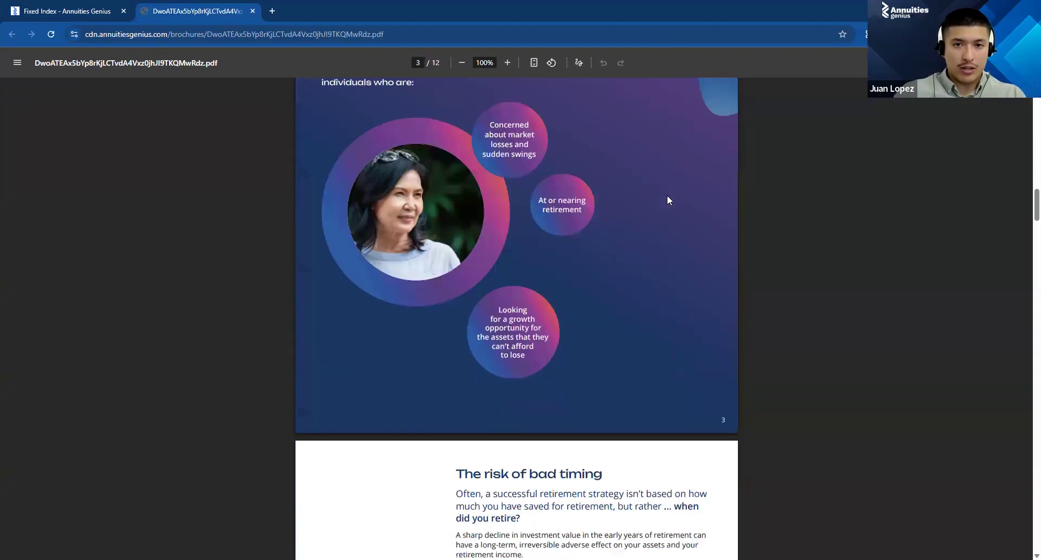
left_click(252, 11)
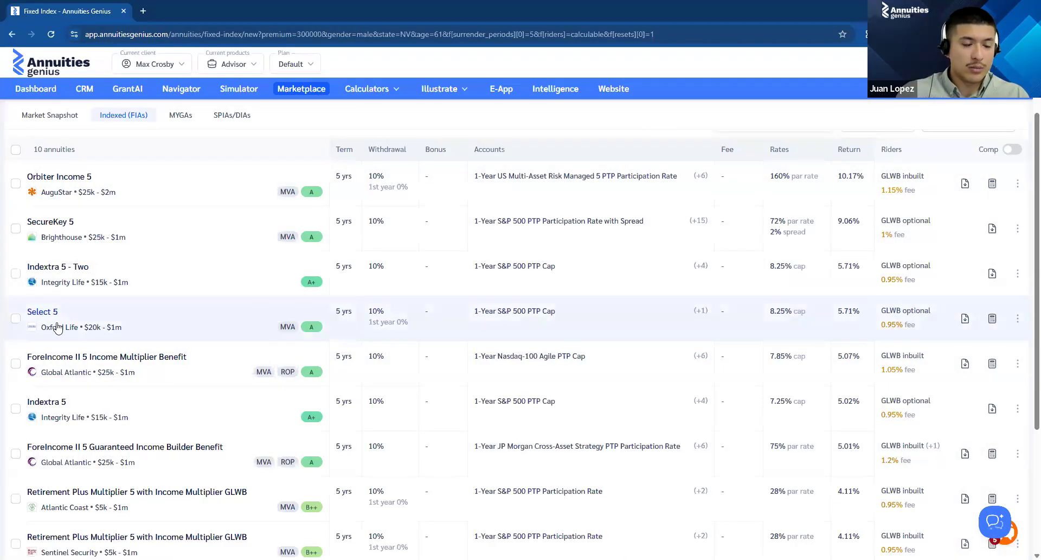
- Compare the annuities Orbiter Income 5, SecureKey 5 and Indextra 5 - Two side by side
left_click(18, 184)
left_click(14, 228)
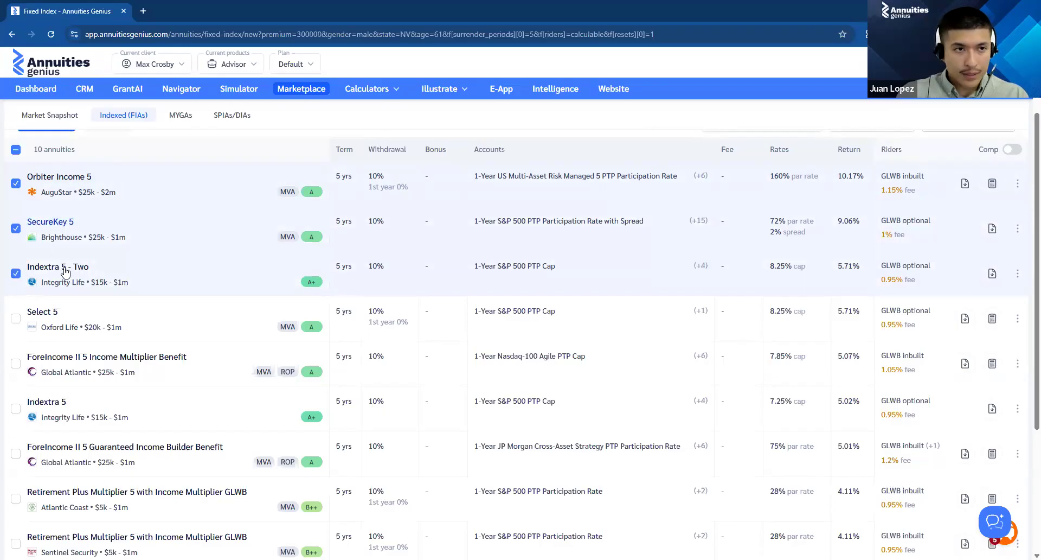
scroll(61, 267, "up", 2)
left_click(50, 211)
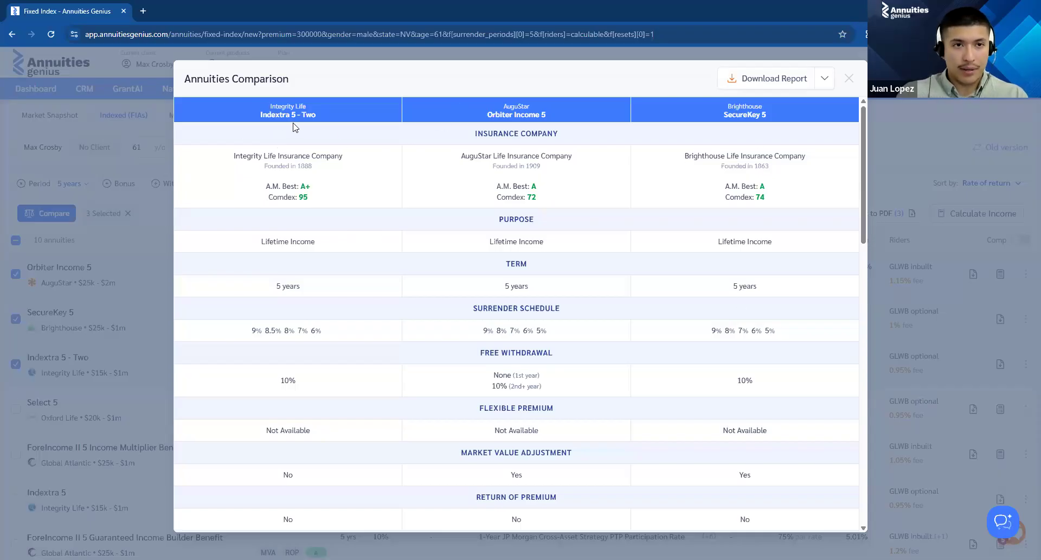
- Examine the comparison of the three annuities, from carrier, purpose and term down to fixed accounts and allocation indices
left_click_drag(277, 109, 358, 109)
left_click_drag(501, 109, 548, 109)
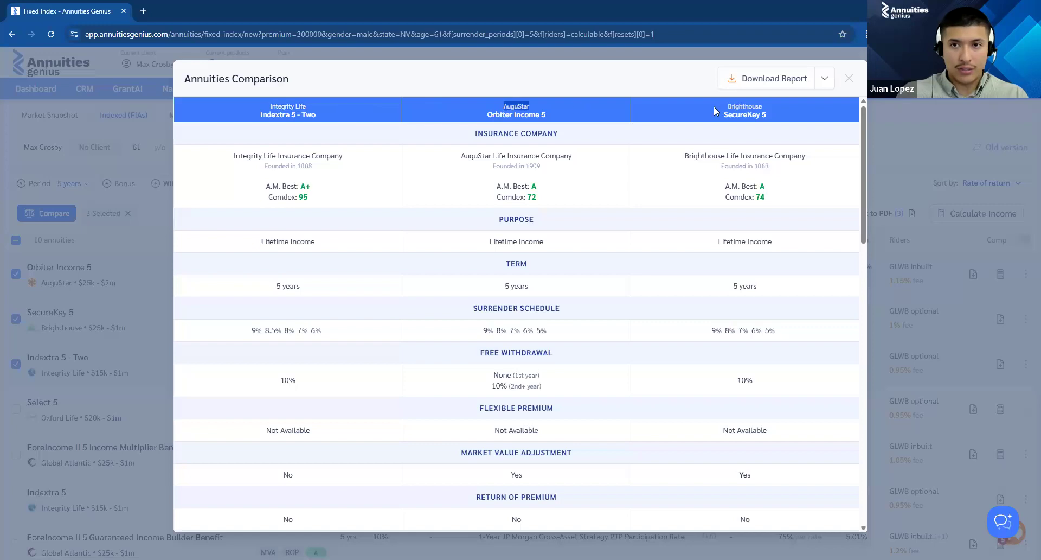
left_click_drag(716, 110, 791, 116)
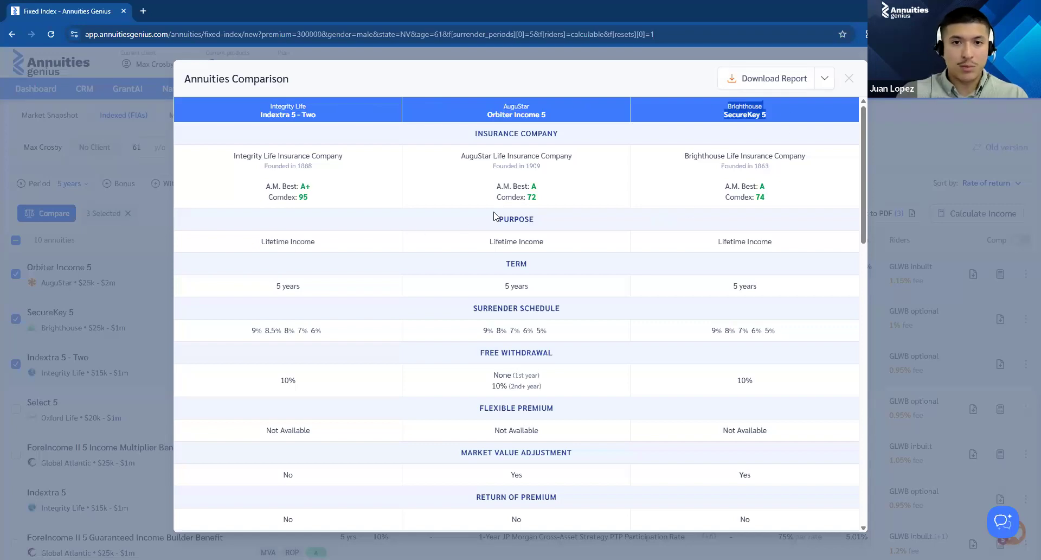
double_click(533, 221)
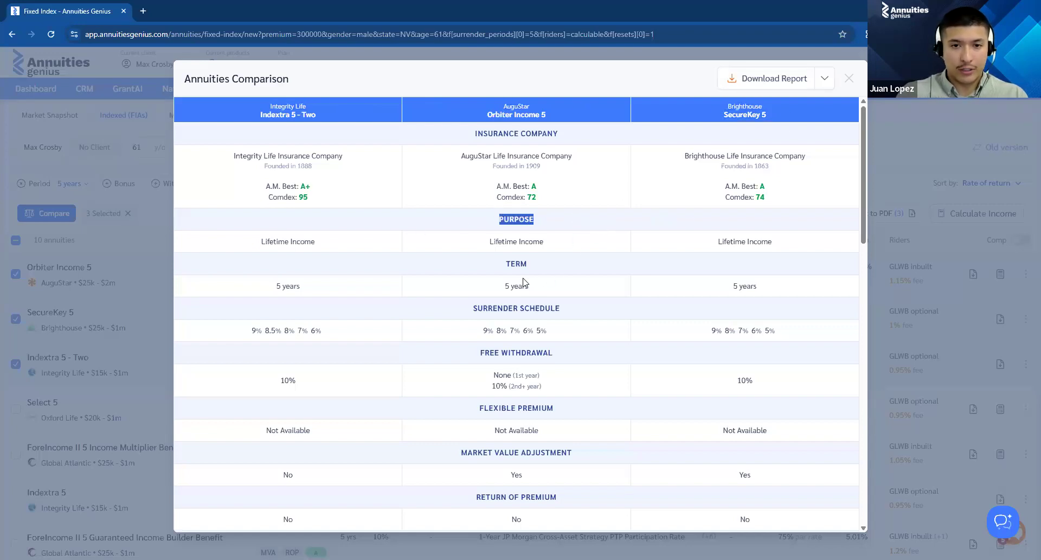
left_click(508, 297)
left_click_drag(524, 293, 600, 303)
left_click(519, 358)
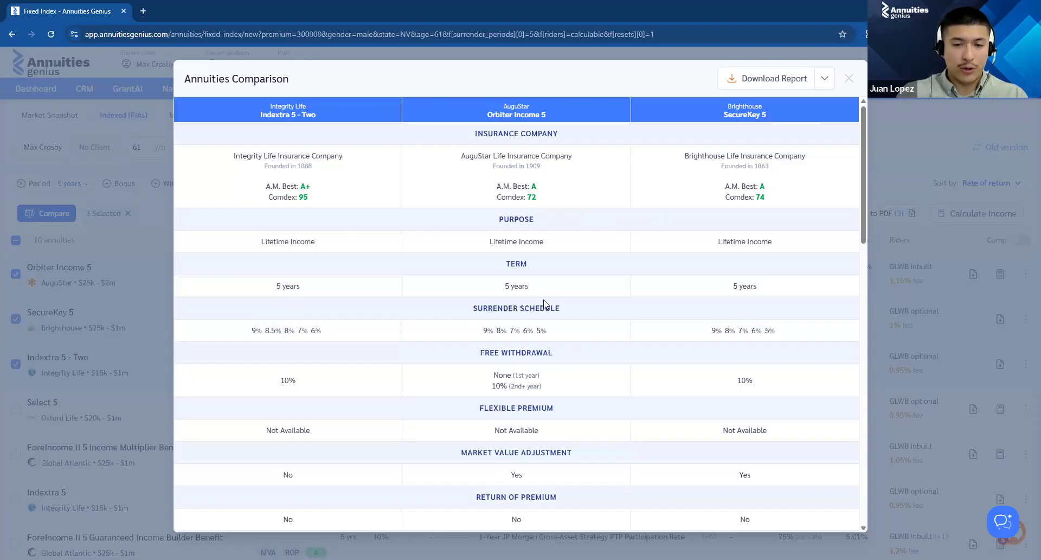
scroll(543, 302, "down", 5)
scroll(542, 323, "down", 8)
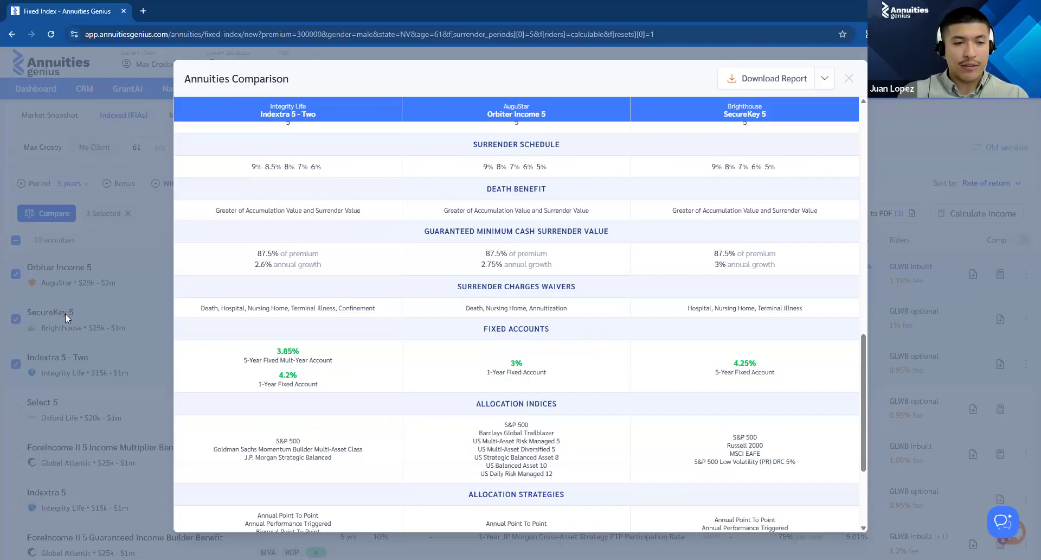
- Close the comparison with its annuities deselected, and remove the Lifetime income rider filter from the list
left_click(129, 213)
left_click(130, 213)
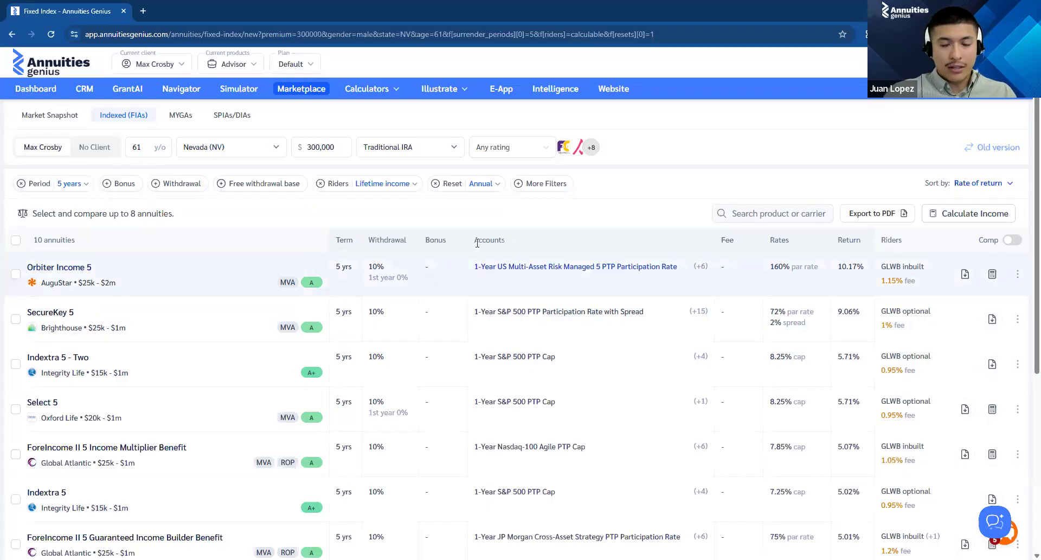
left_click(320, 183)
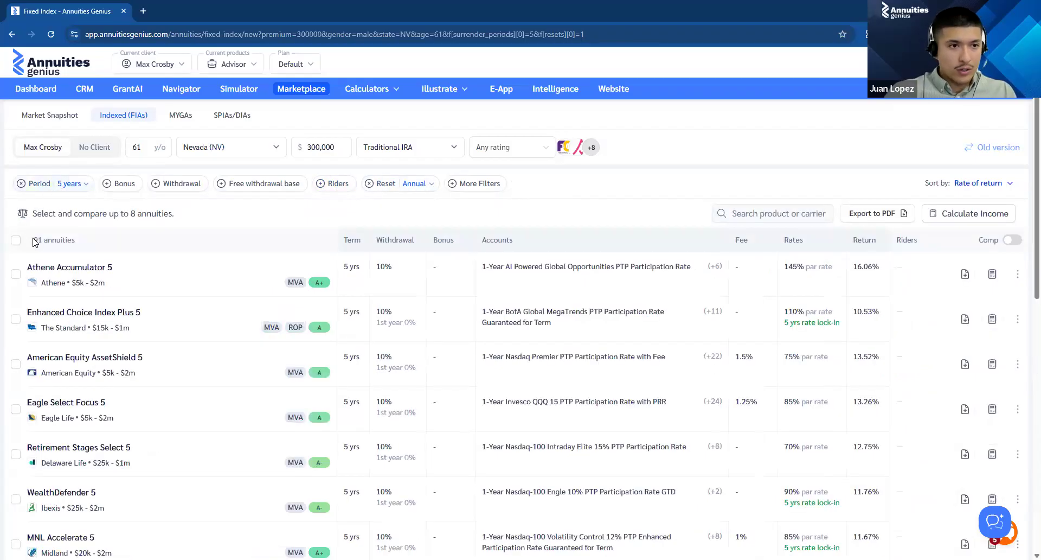
left_click_drag(34, 239, 45, 239)
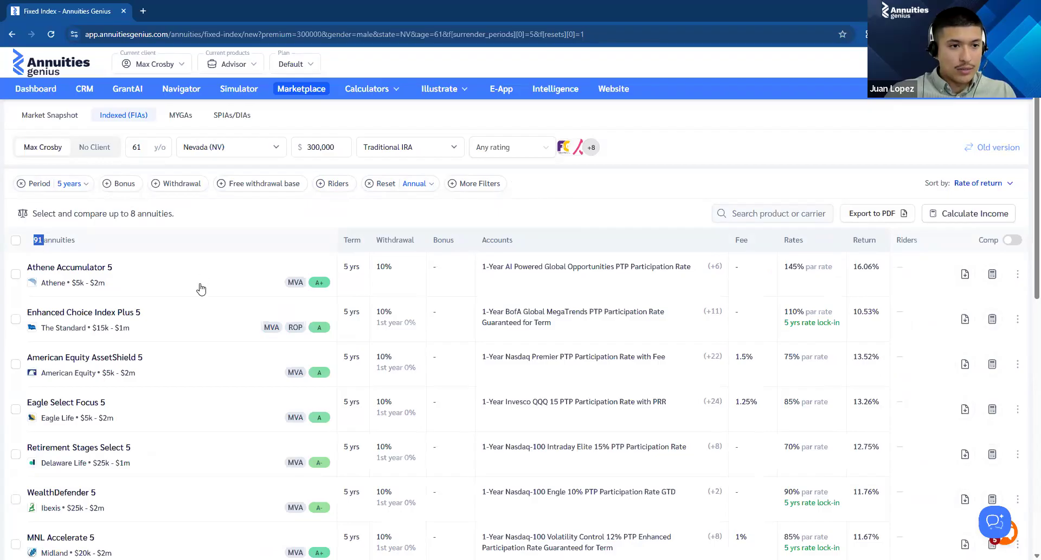
left_click(342, 241)
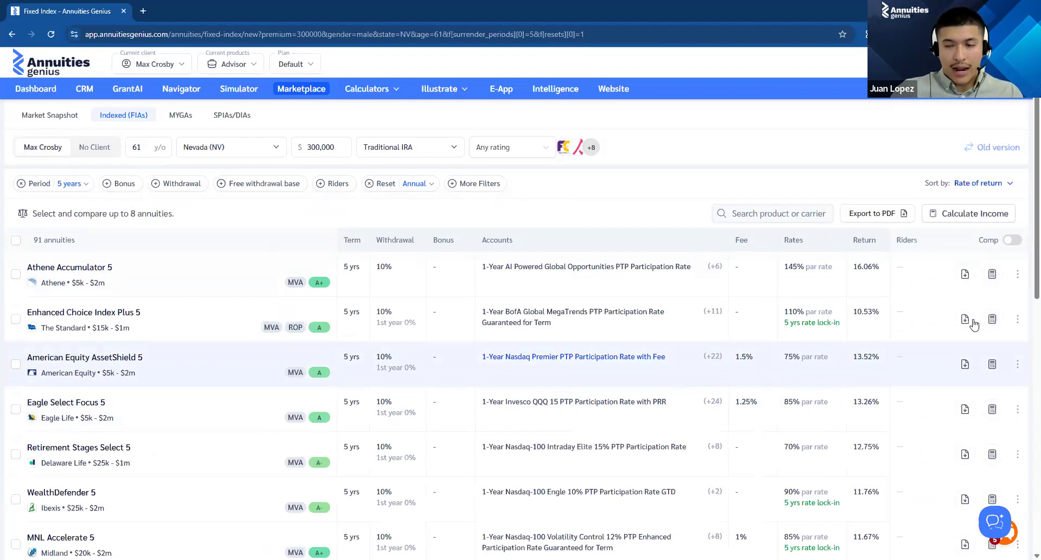
- Sort the 5-year indexed annuities by Cap
left_click(1002, 191)
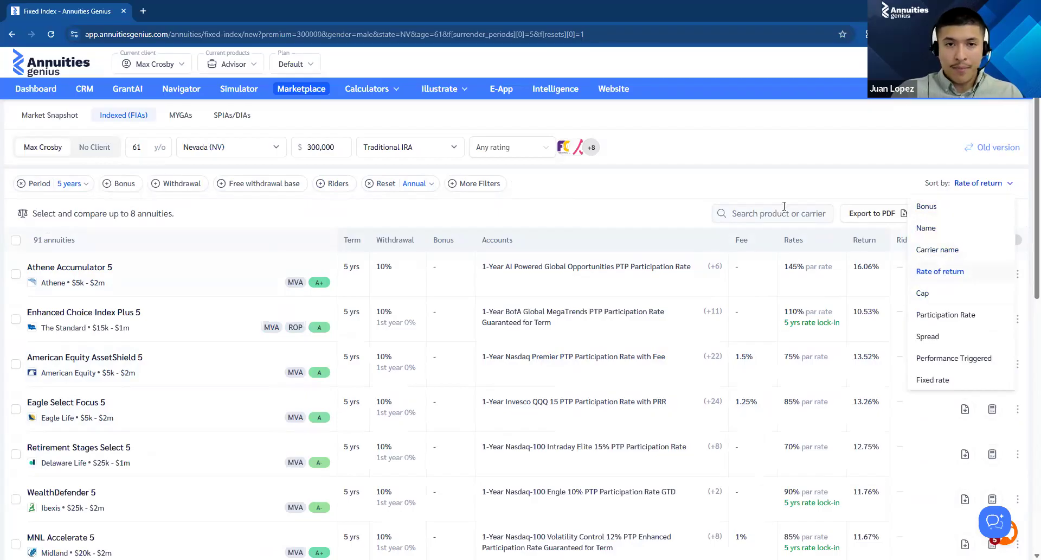
left_click(761, 129)
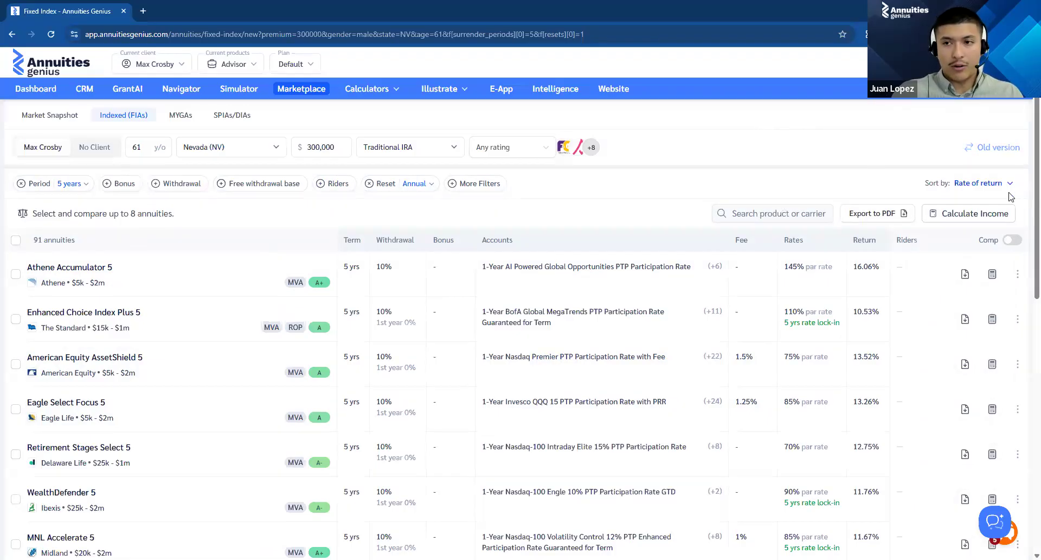
left_click(988, 183)
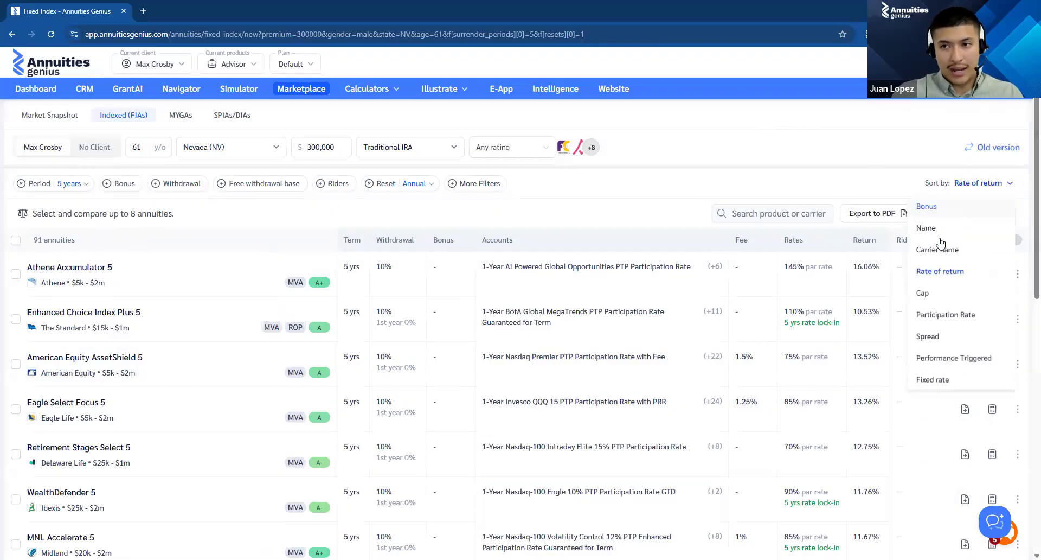
left_click(930, 294)
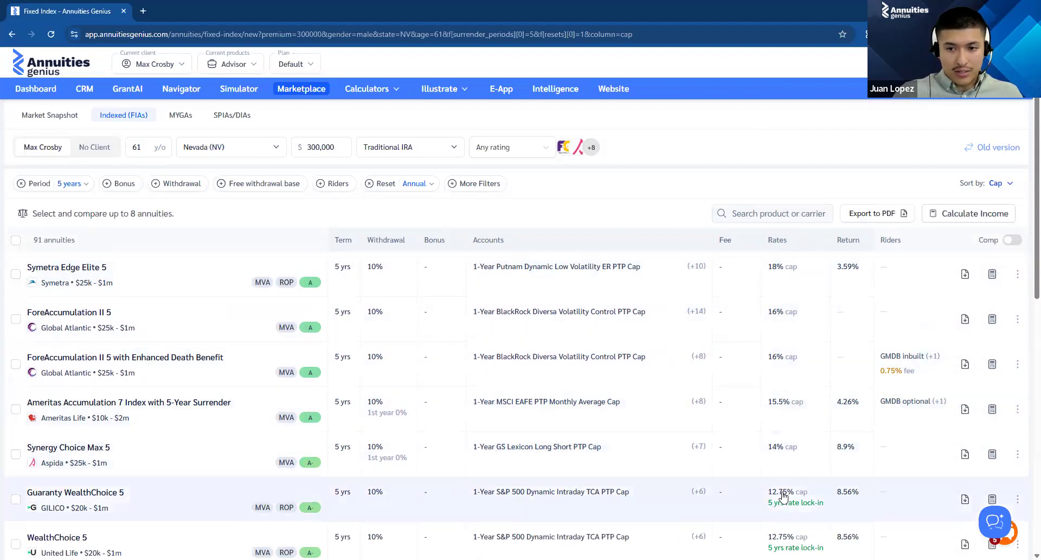
- Review the rates of the cap-sorted annuities, open the details of Symetra Edge Elite 5 and close them
scroll(802, 461, "down", 2)
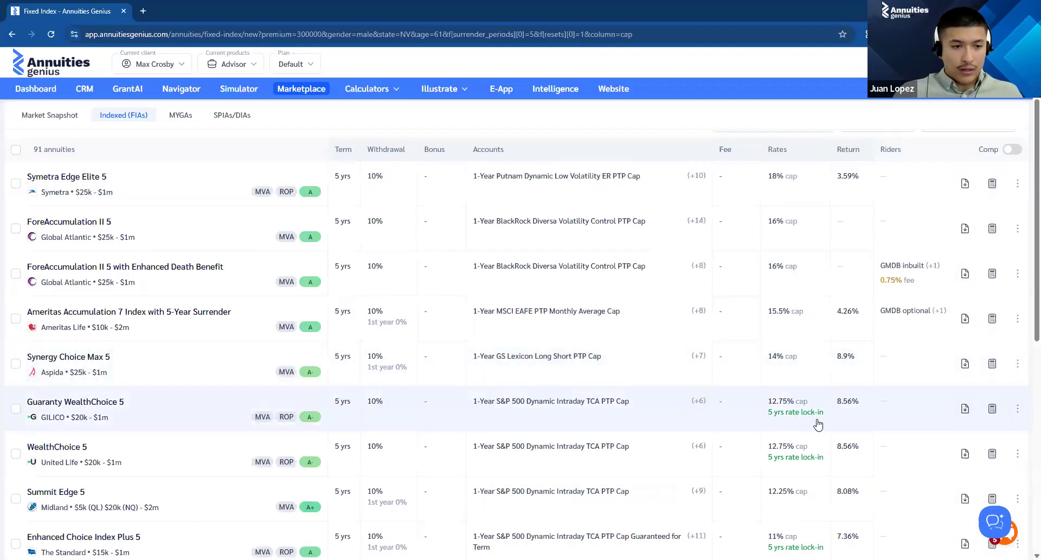
scroll(814, 425, "up", 2)
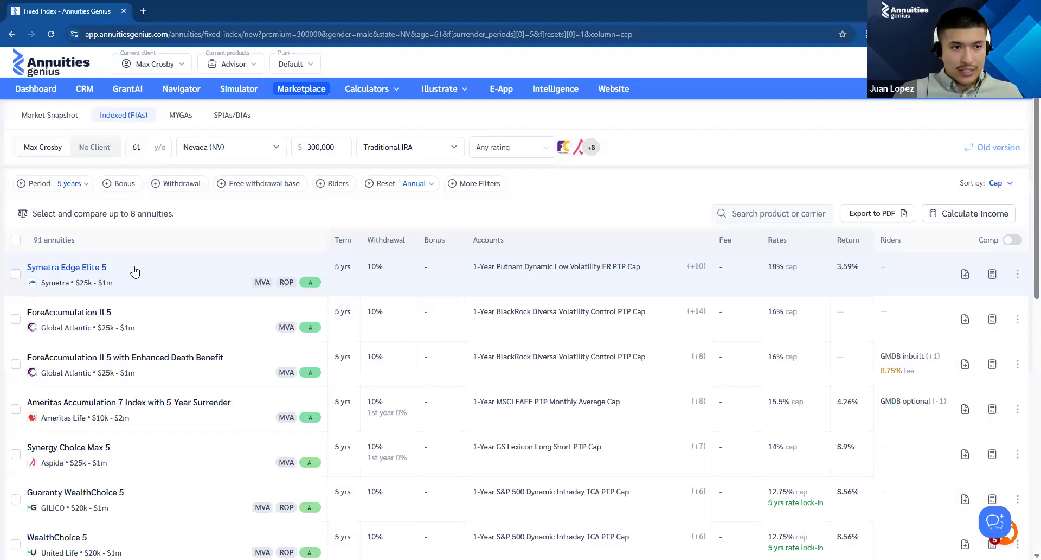
left_click(135, 273)
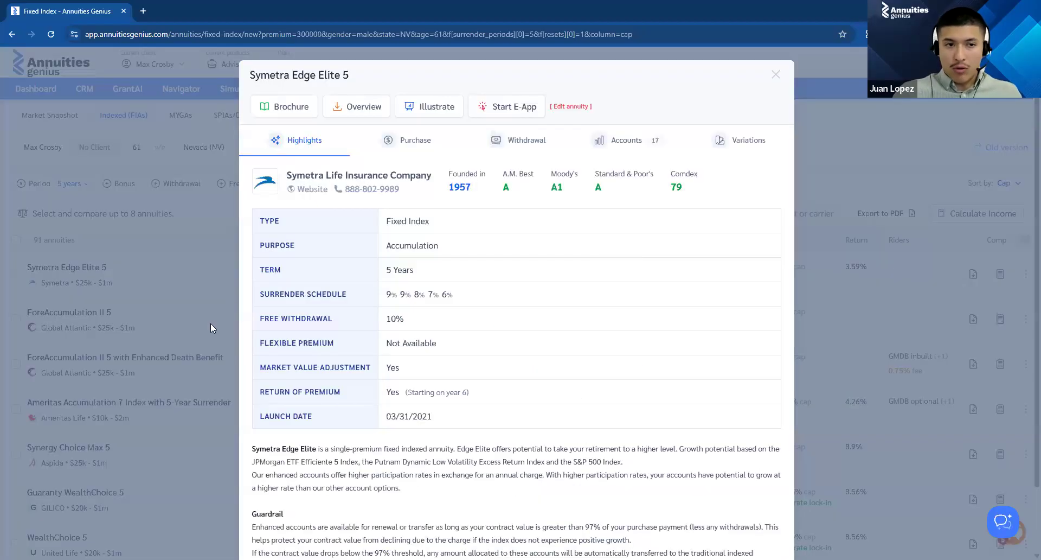
left_click(990, 271)
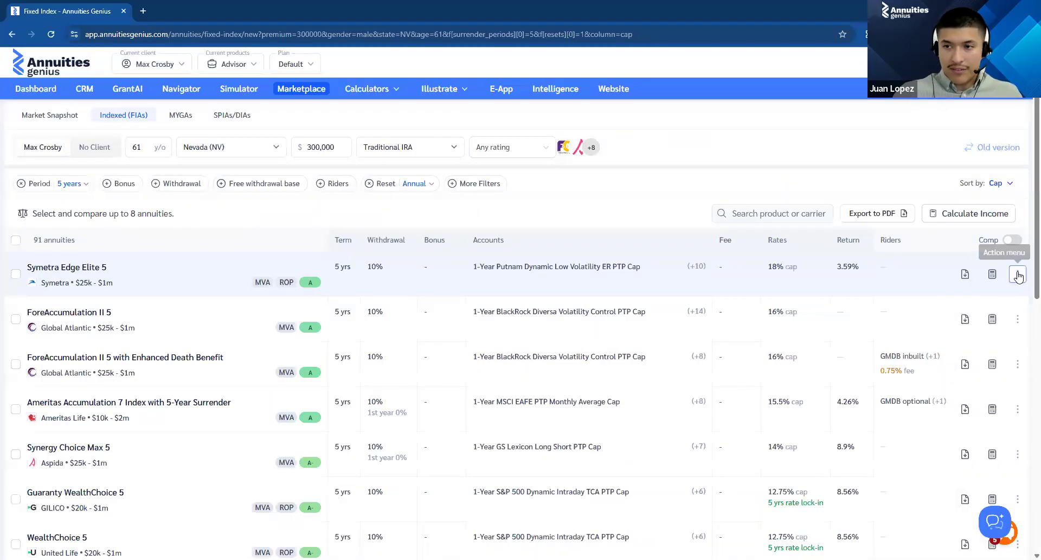
- Review the index performance of Symetra Edge Elite 5, checking the launch date of its Putnam Dynamic Low Volatility ER index, and close it
left_click(1018, 275)
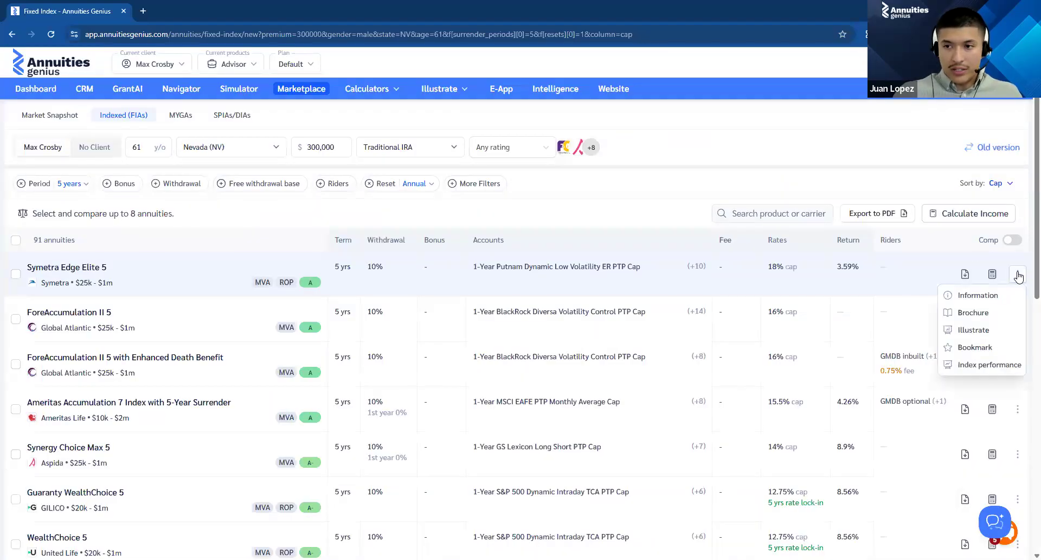
left_click(981, 366)
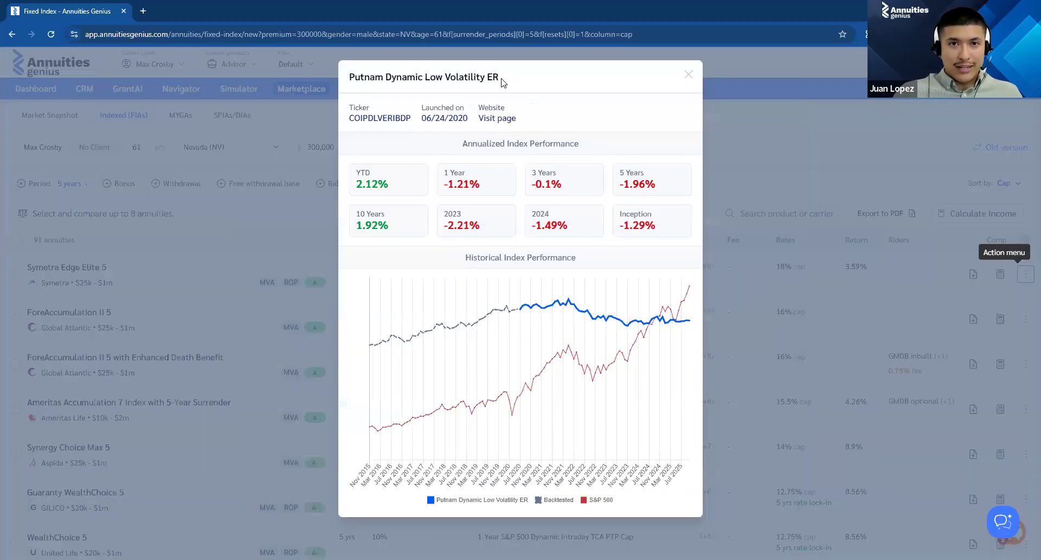
left_click_drag(418, 122, 473, 124)
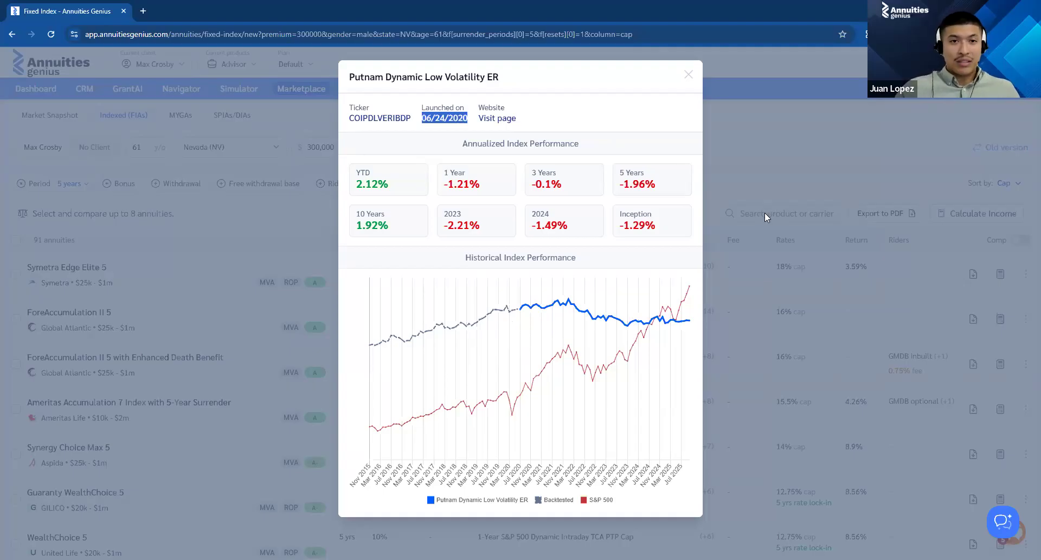
left_click(743, 218)
left_click(768, 248)
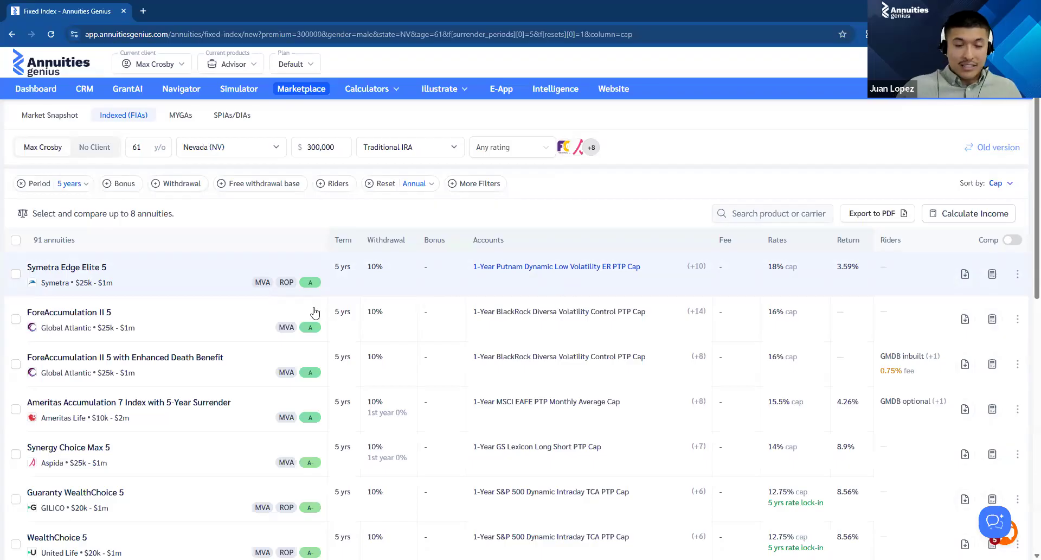
- Open the details of Symetra Edge Elite 5 and bring up its illustration
left_click(215, 281)
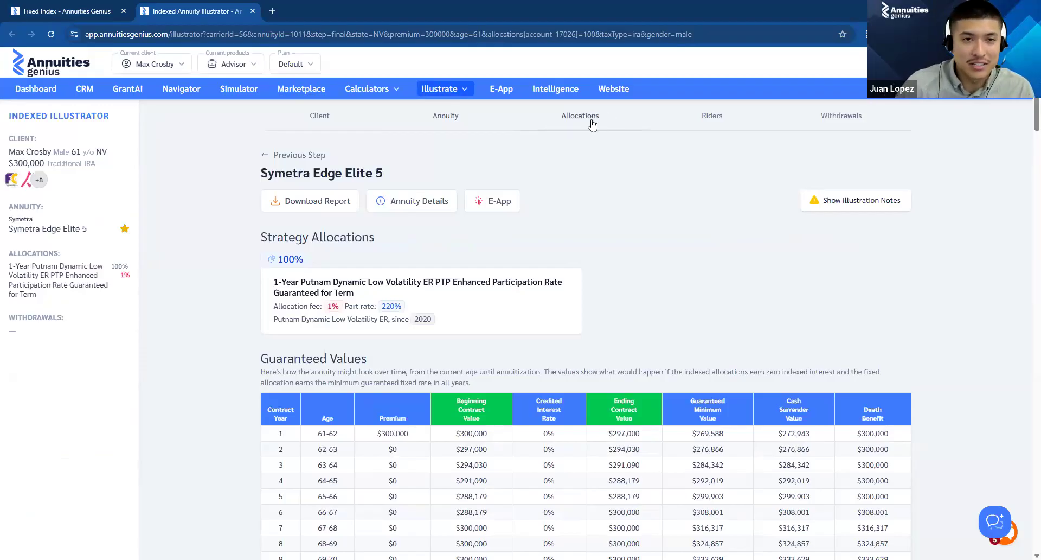
left_click(43, 7)
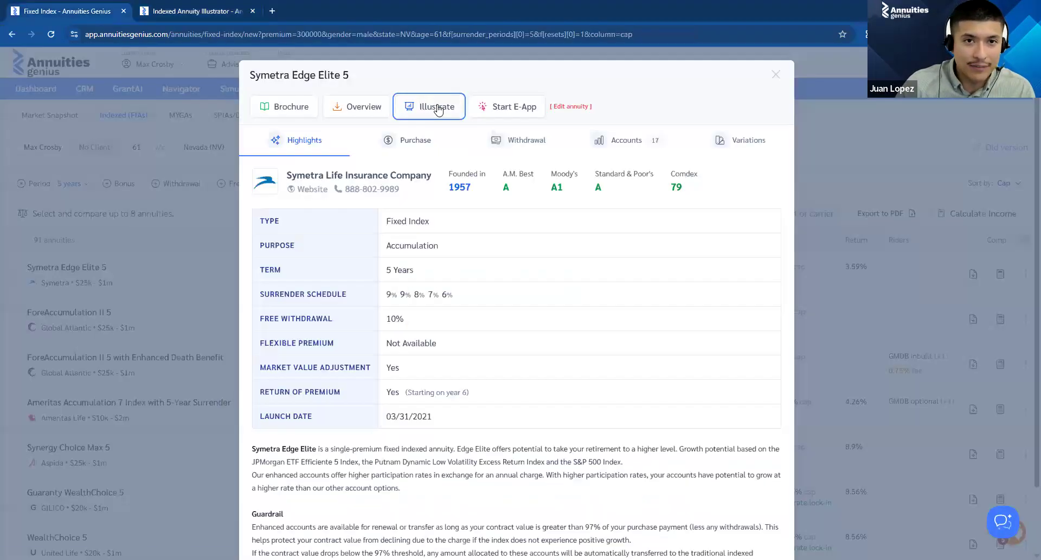
left_click(178, 287)
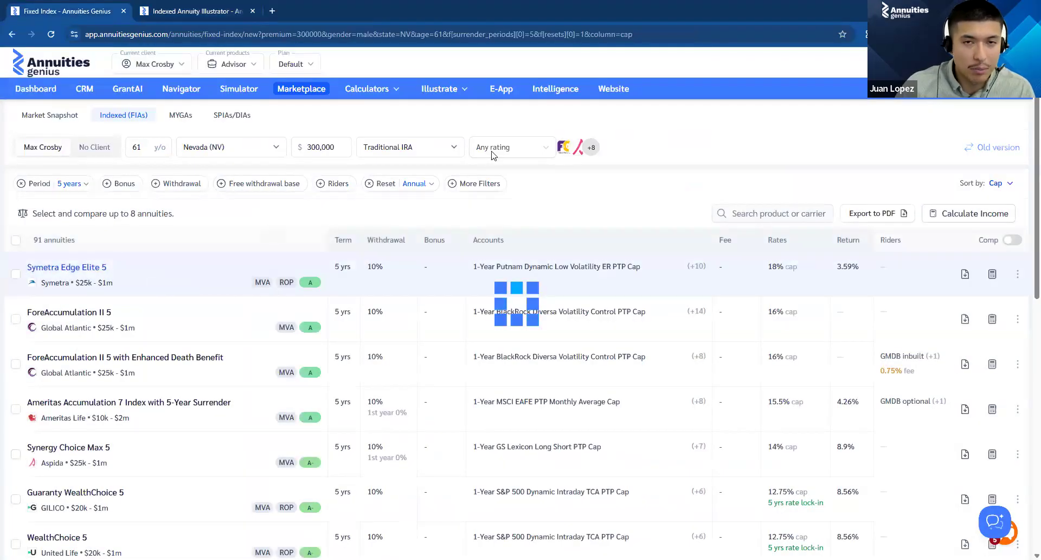
key("ctrl+Tab")
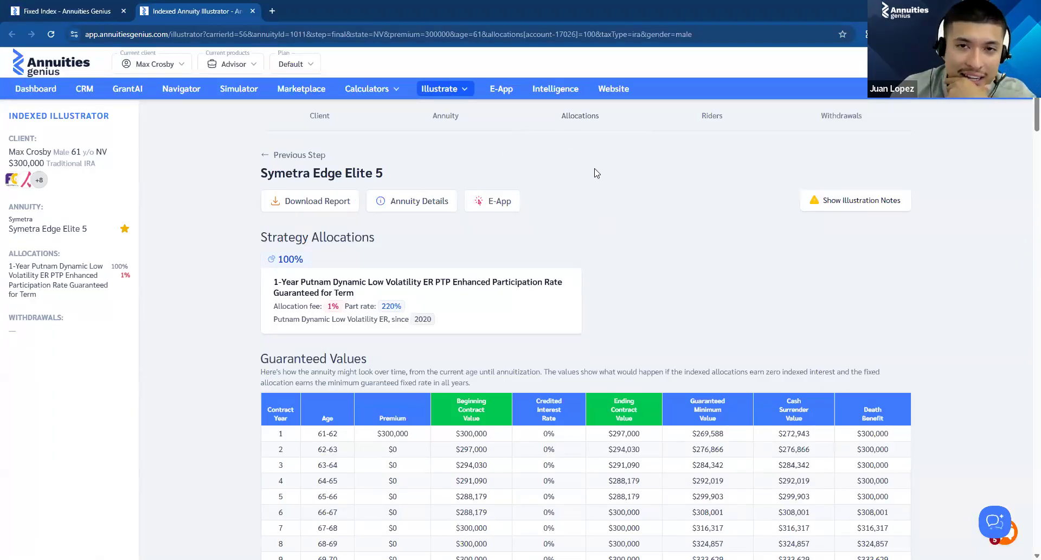
- Examine the illustration's guaranteed and hypothetical value tables down to the annual effective rate of return
scroll(524, 194, "down", 1)
scroll(523, 190, "down", 3)
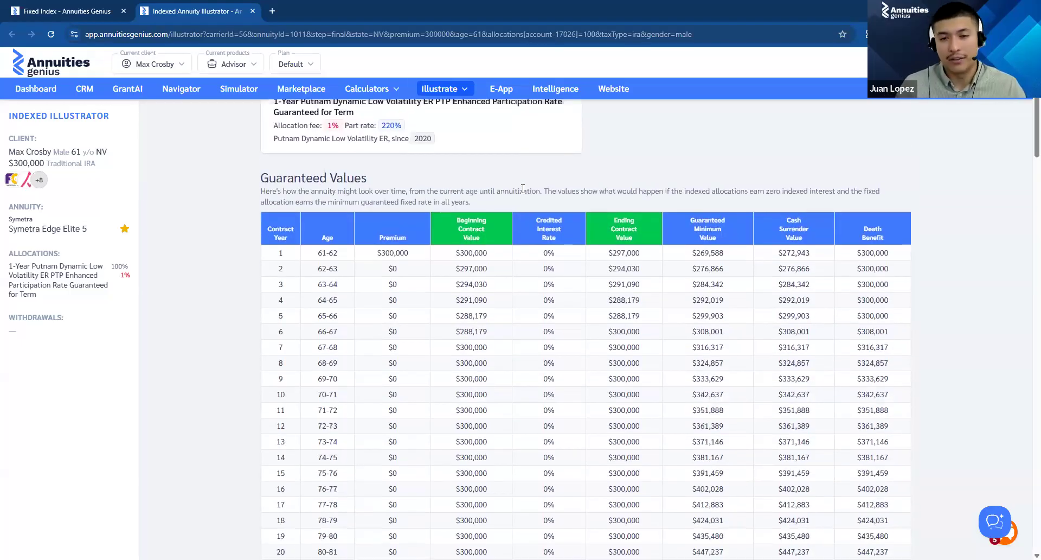
scroll(581, 216, "down", 12)
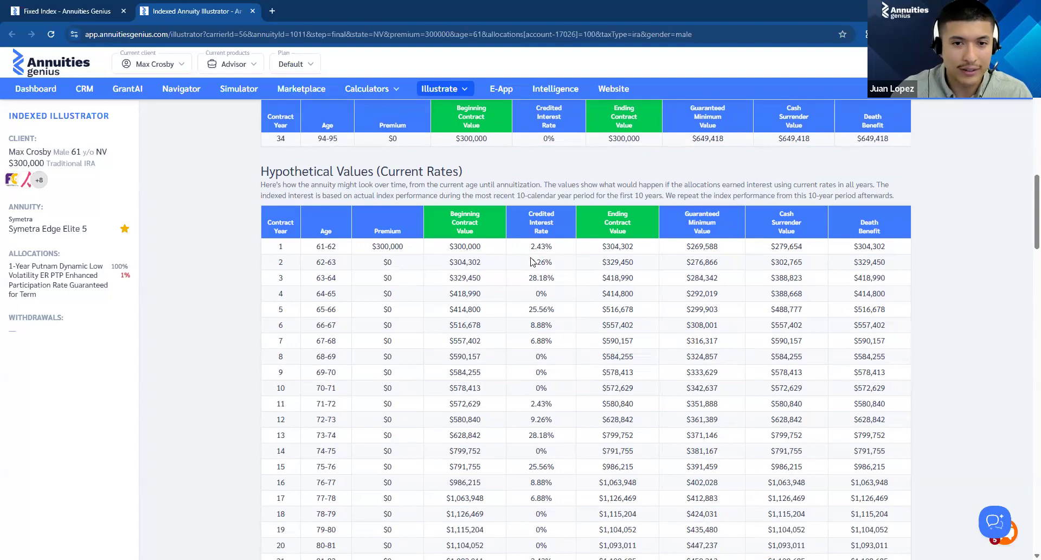
scroll(543, 240, "down", 3)
scroll(542, 239, "down", 5)
left_click_drag(525, 332, 562, 334)
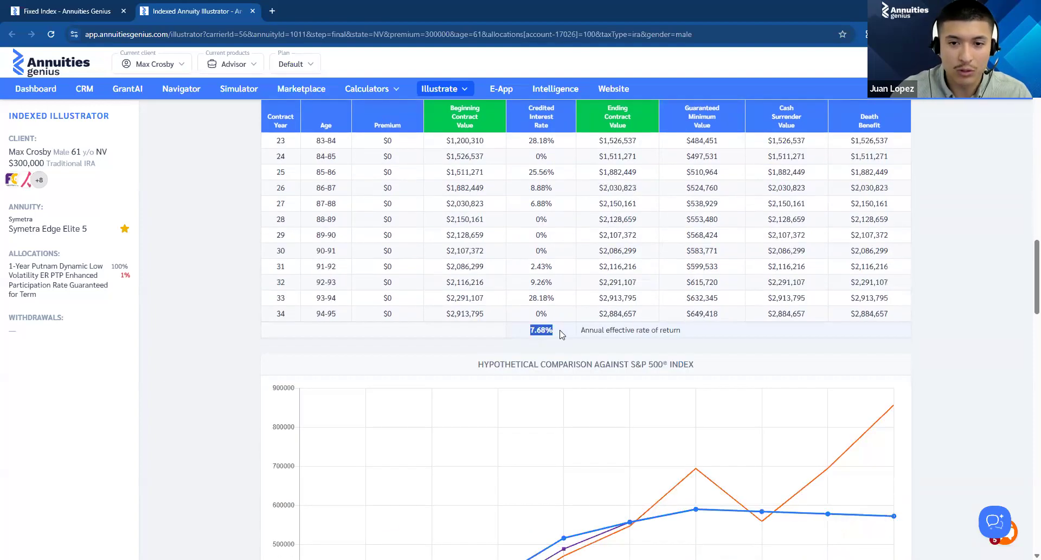
left_click(687, 316)
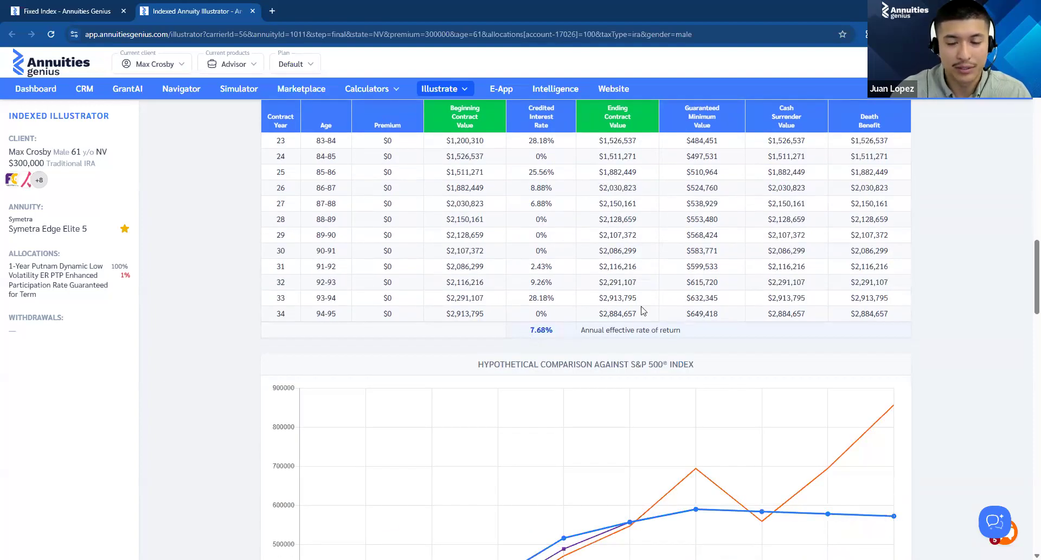
- Examine the illustration's hypothetical comparison against the S&P 500, and close the illustration and the annuity details
scroll(643, 311, "down", 3)
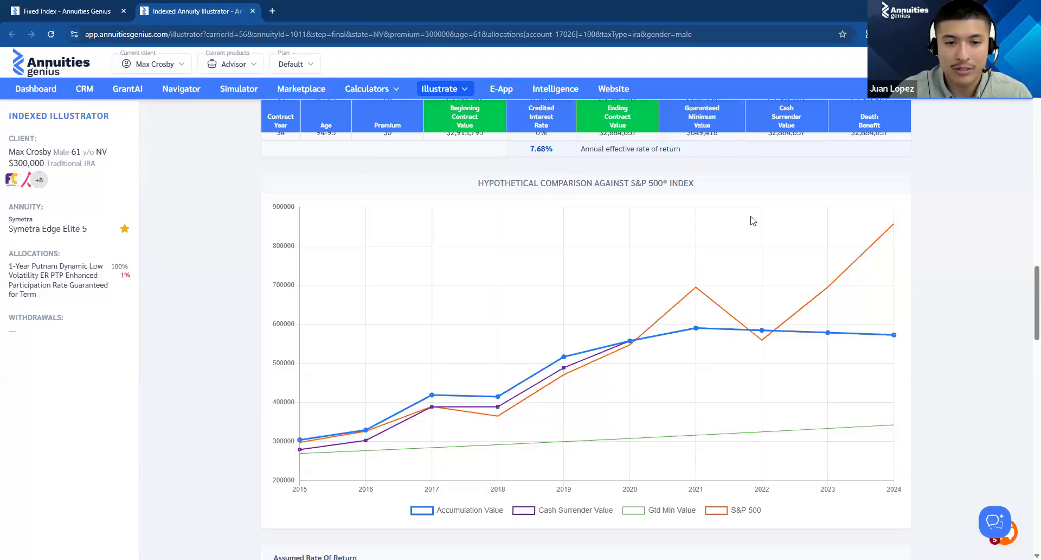
scroll(751, 221, "down", 2)
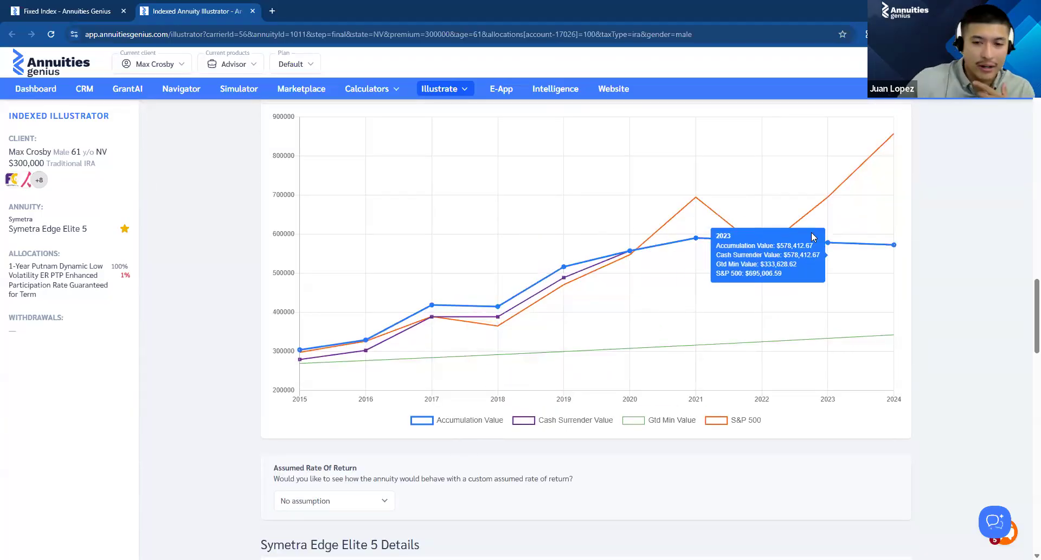
scroll(719, 273, "up", 2)
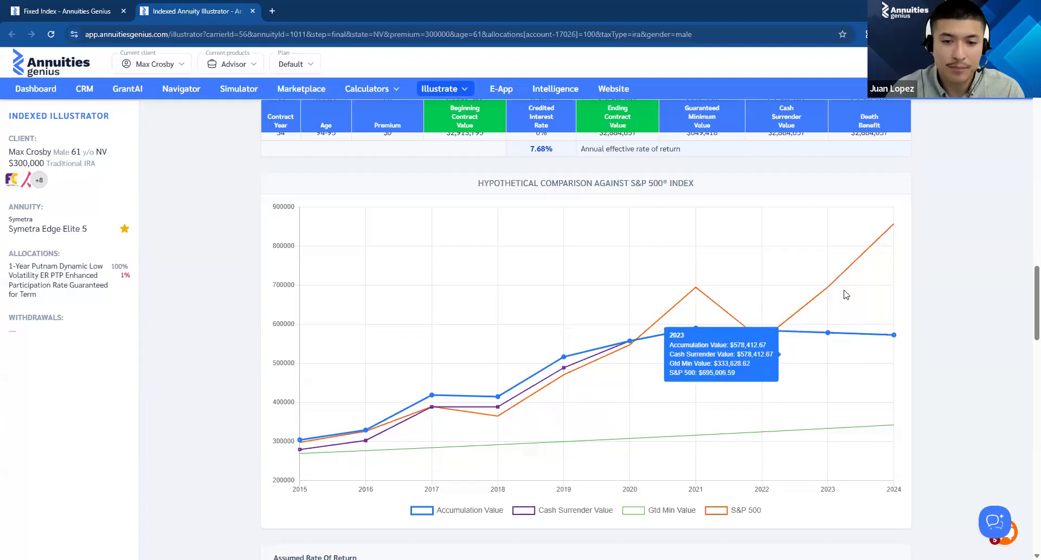
scroll(846, 296, "down", 4)
scroll(694, 293, "up", 4)
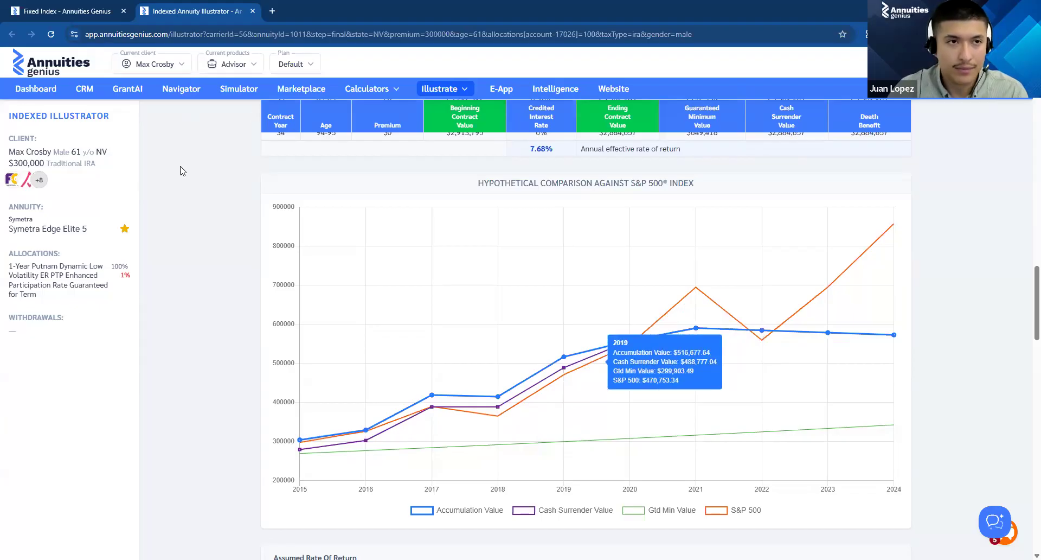
scroll(204, 190, "up", 12)
scroll(204, 171, "up", 15)
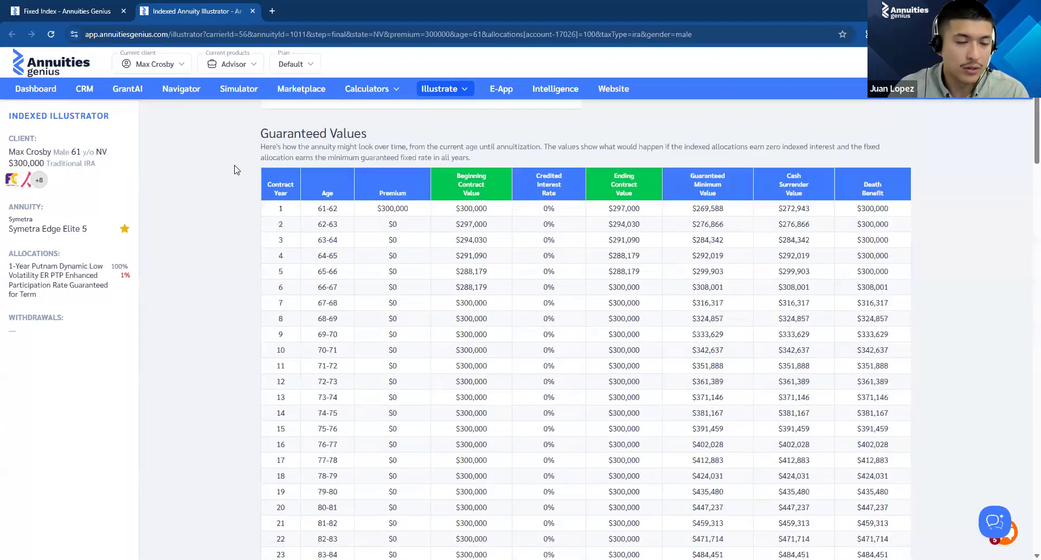
left_click(252, 12)
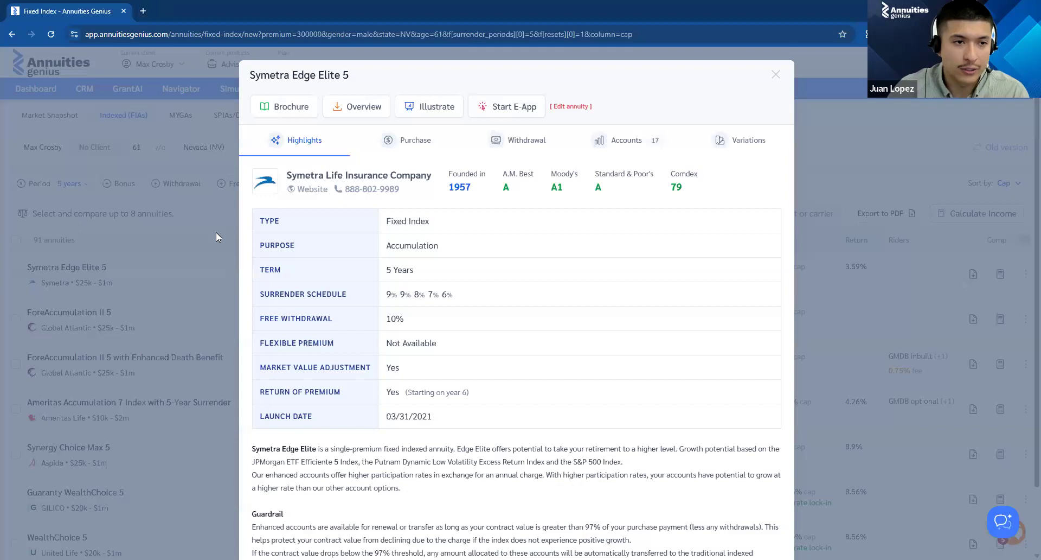
left_click(116, 242)
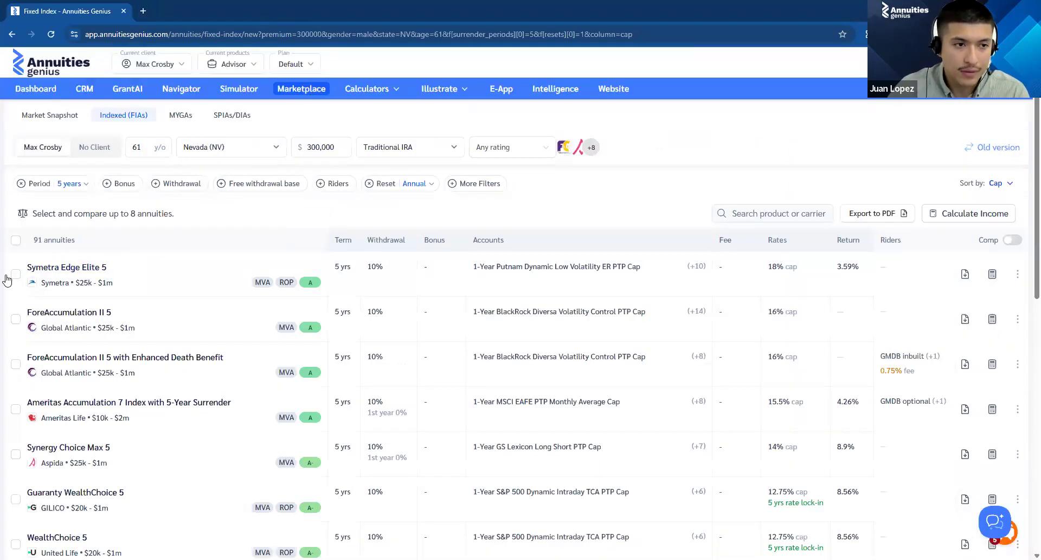
- Compare Symetra Edge Elite 5, ForeAccumulation II 5 and Ameritas Accumulation 7 Index with 5-Year Surrender, and close the comparison with the selection cleared
left_click(16, 274)
left_click(16, 320)
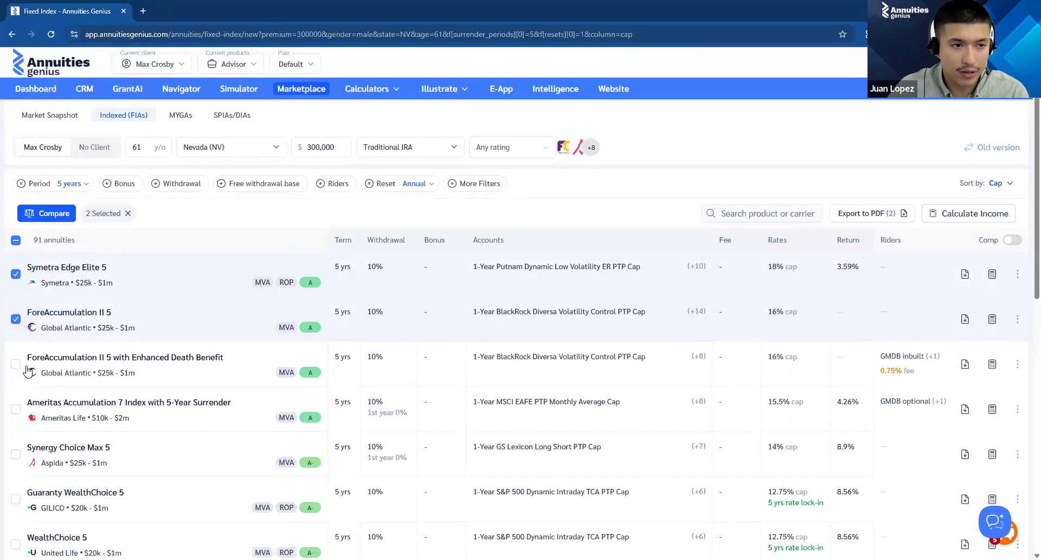
left_click(16, 409)
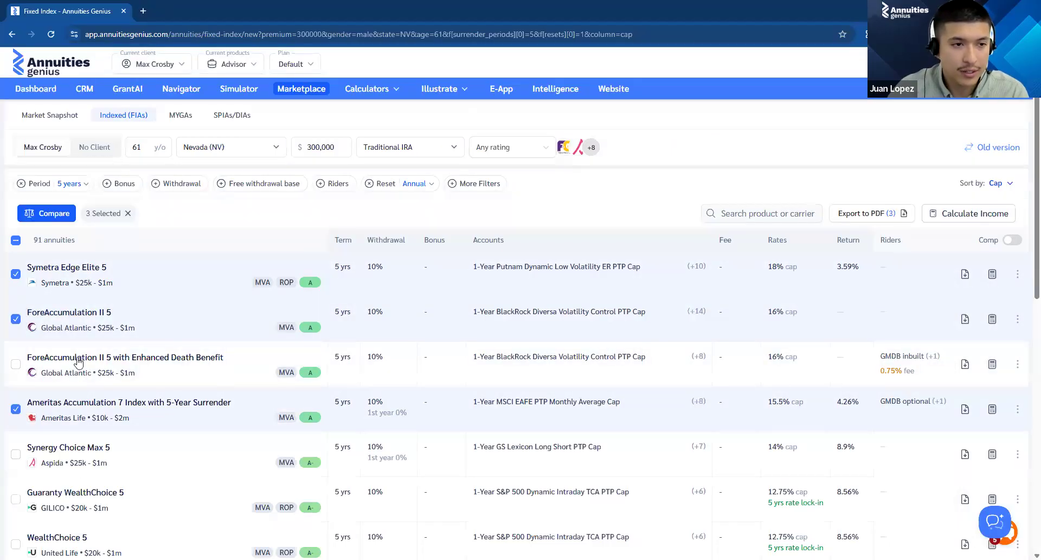
left_click(45, 213)
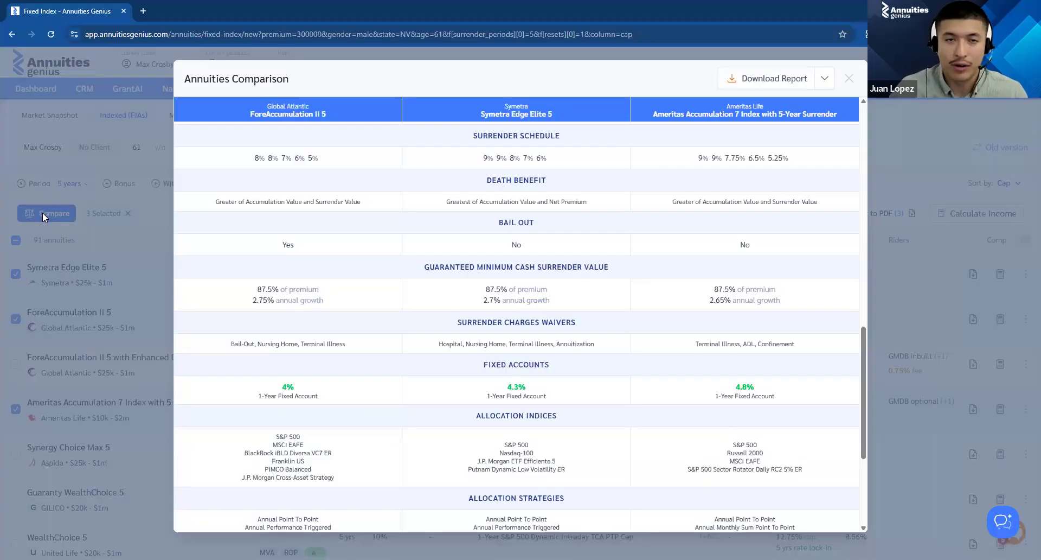
left_click(128, 213)
left_click(128, 214)
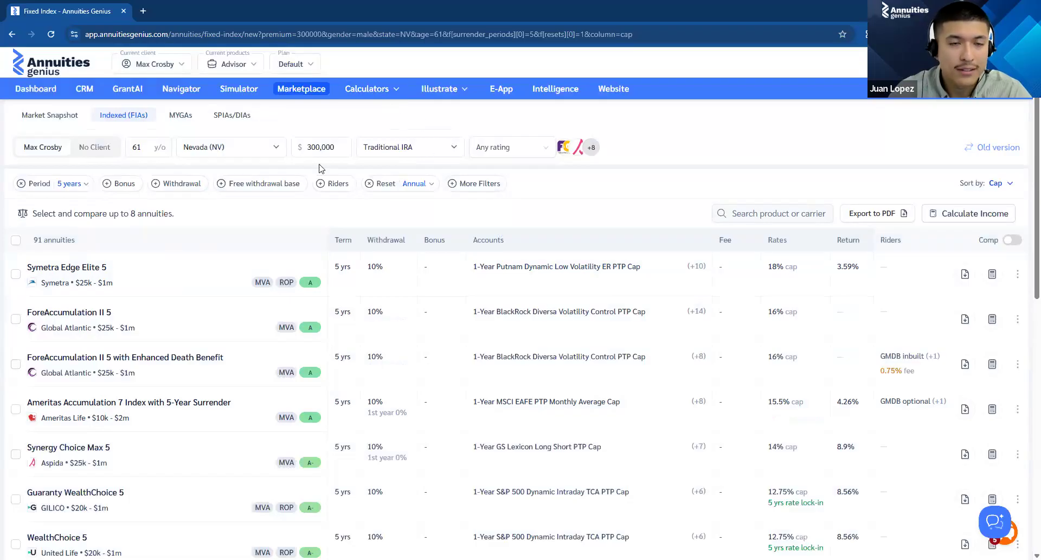
- Switch to the multi-year guaranteed annuities and limit them to carriers rated A or higher
left_click(180, 118)
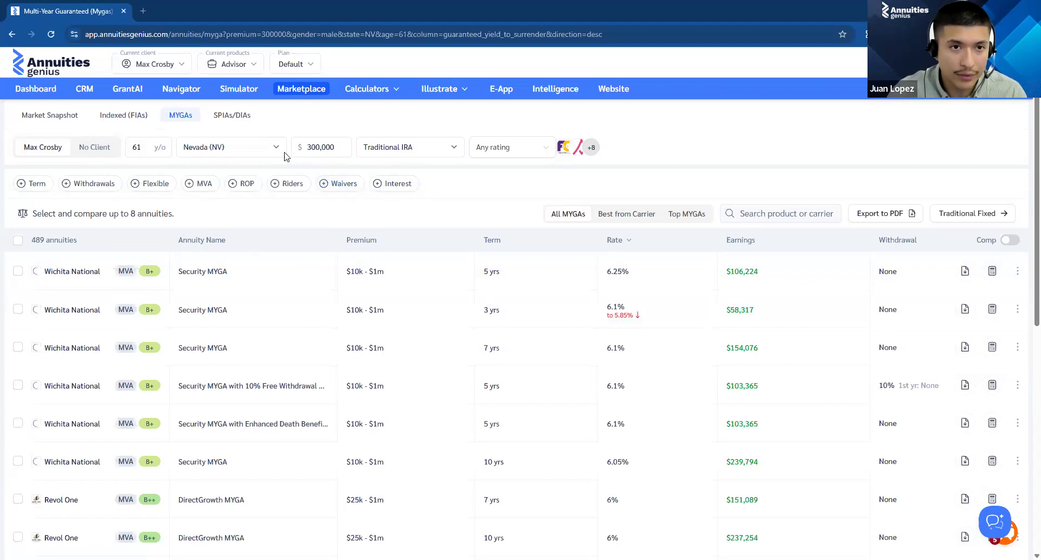
left_click(506, 144)
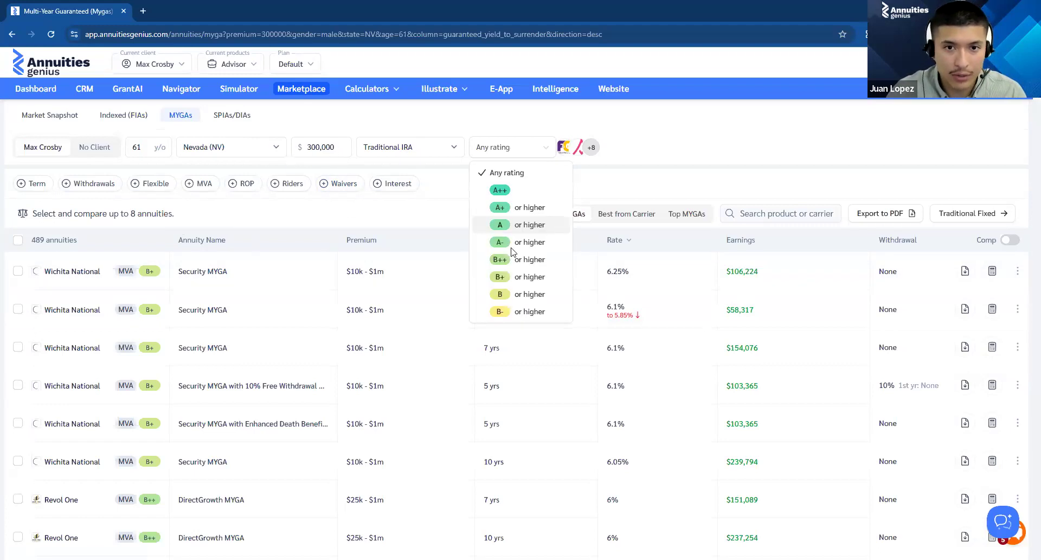
left_click(512, 231)
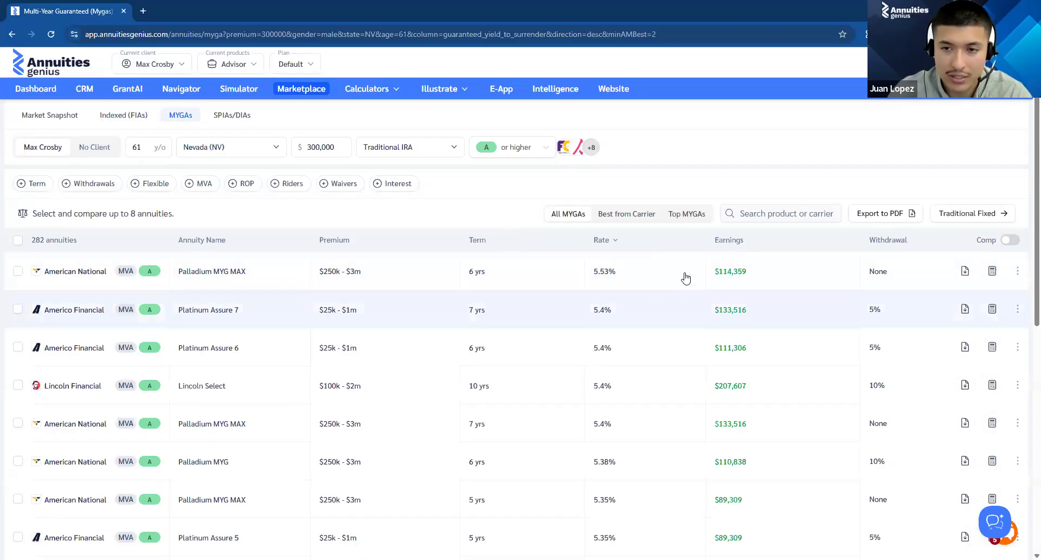
- Check the earnings of the 6-year Palladium MYG MAX from American National
left_click_drag(714, 274, 746, 279)
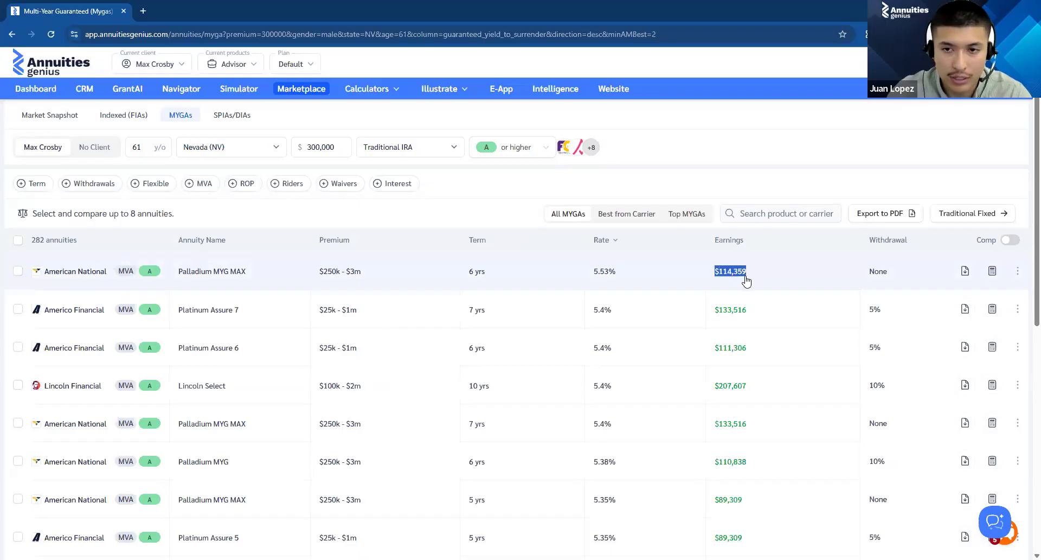
left_click_drag(747, 281, 777, 183)
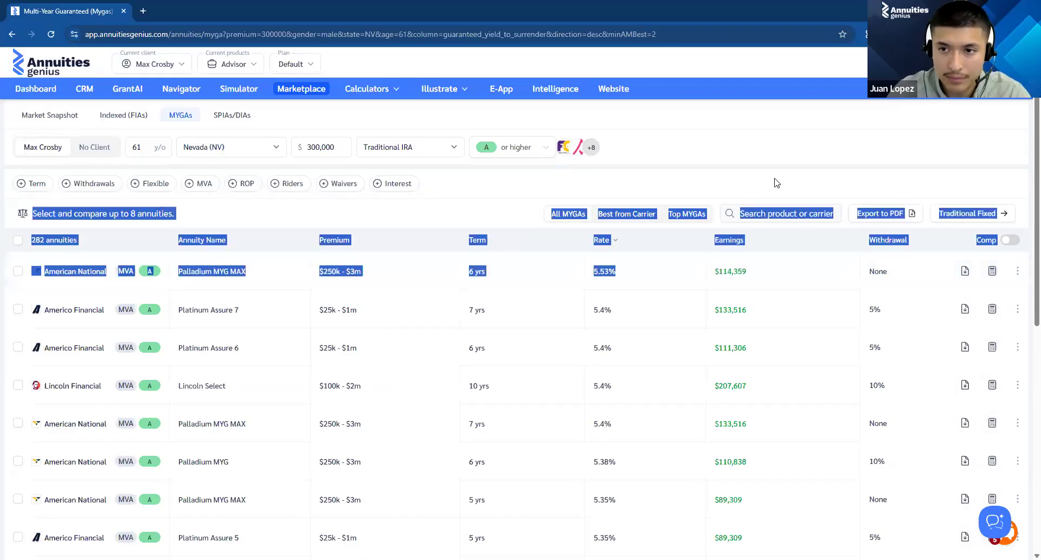
left_click(86, 212)
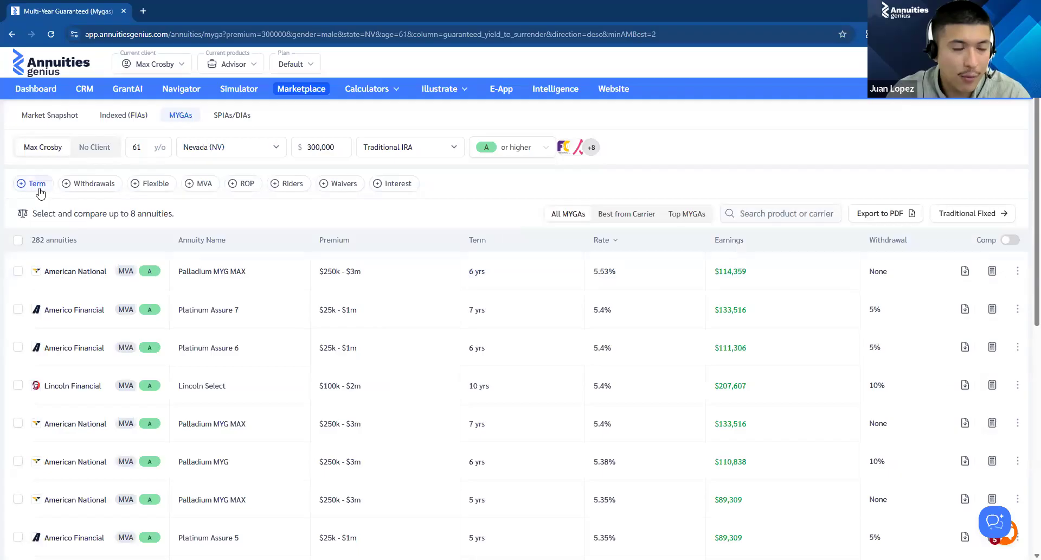
- Filter the multi-year guaranteed annuities to a guaranteed rate term of 6 years
left_click(33, 184)
left_click(31, 339)
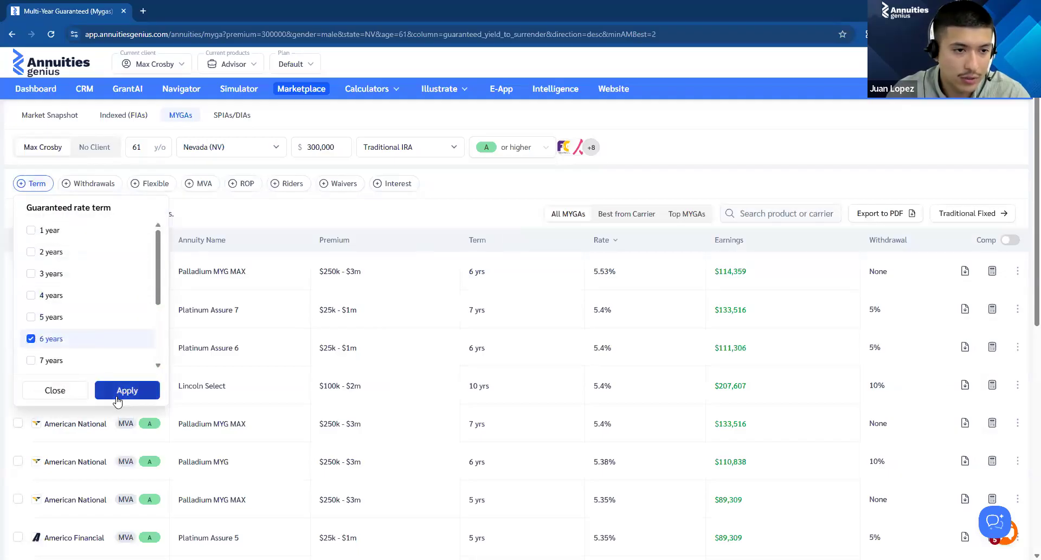
left_click(114, 391)
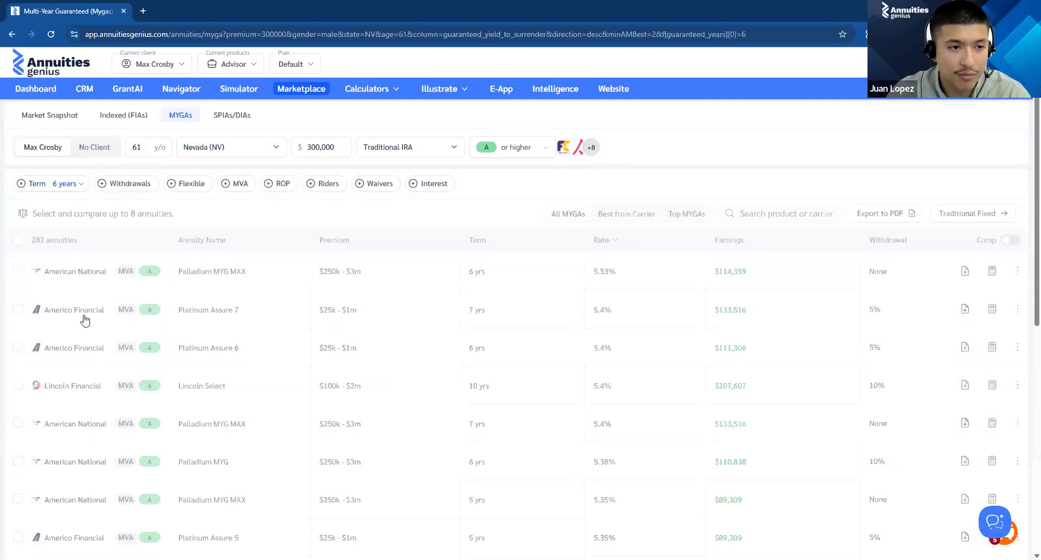
- Compare Palladium MYG MAX, Platinum Assure 6, Multi-Select MYGA and Diamond Head side by side, reading down to the renewal info
left_click(18, 270)
left_click(18, 310)
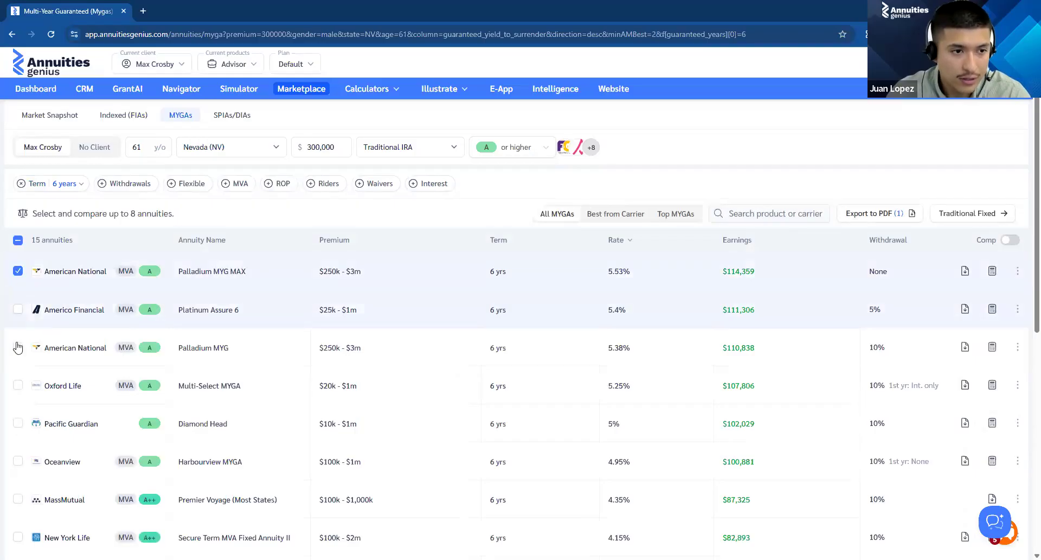
left_click(18, 386)
left_click(18, 422)
left_click(47, 213)
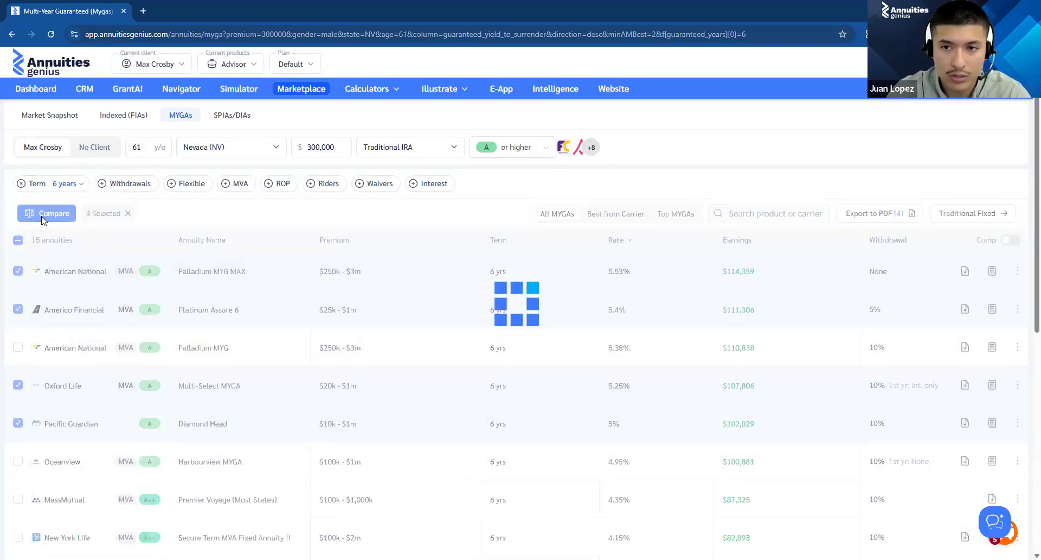
scroll(559, 244, "down", 8)
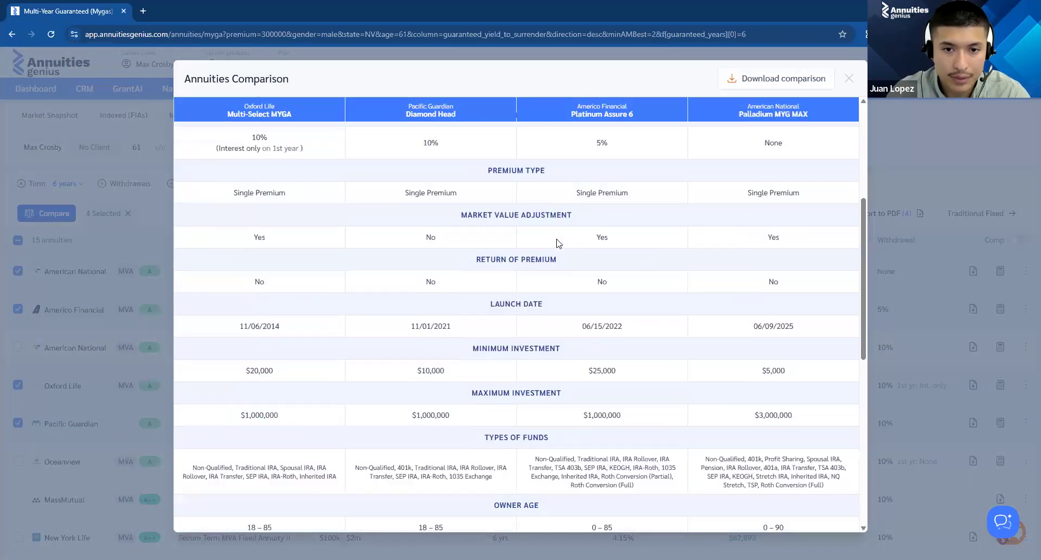
scroll(558, 243, "down", 6)
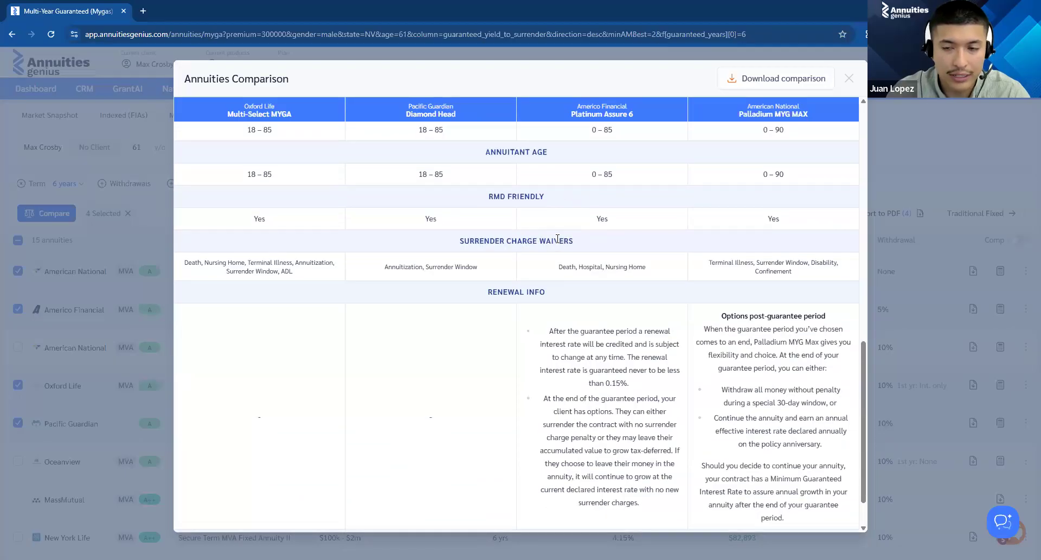
- Read the four-annuity comparison back up to the insurer ratings and guaranteed yields, and close it
scroll(559, 244, "up", 10)
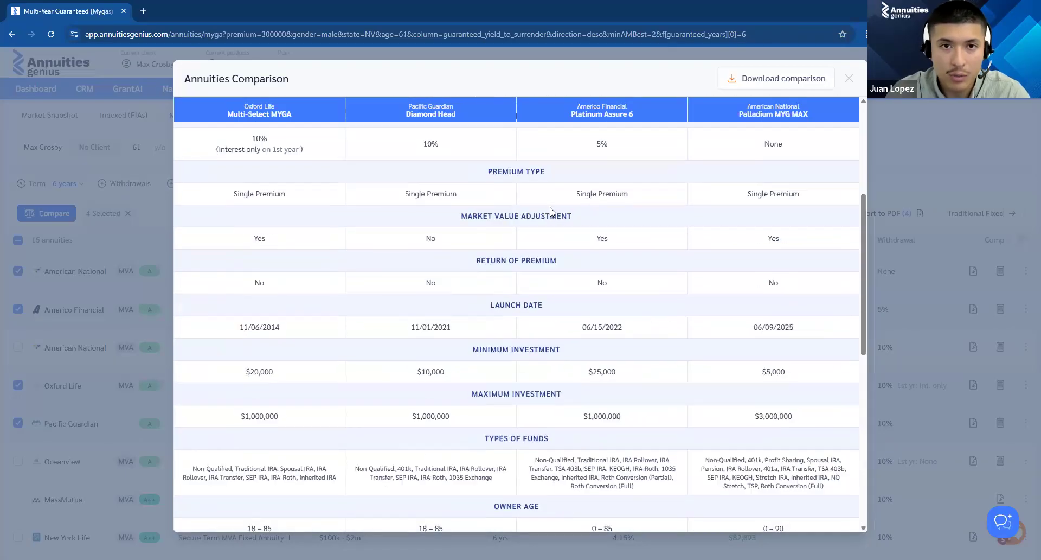
scroll(552, 210, "up", 2)
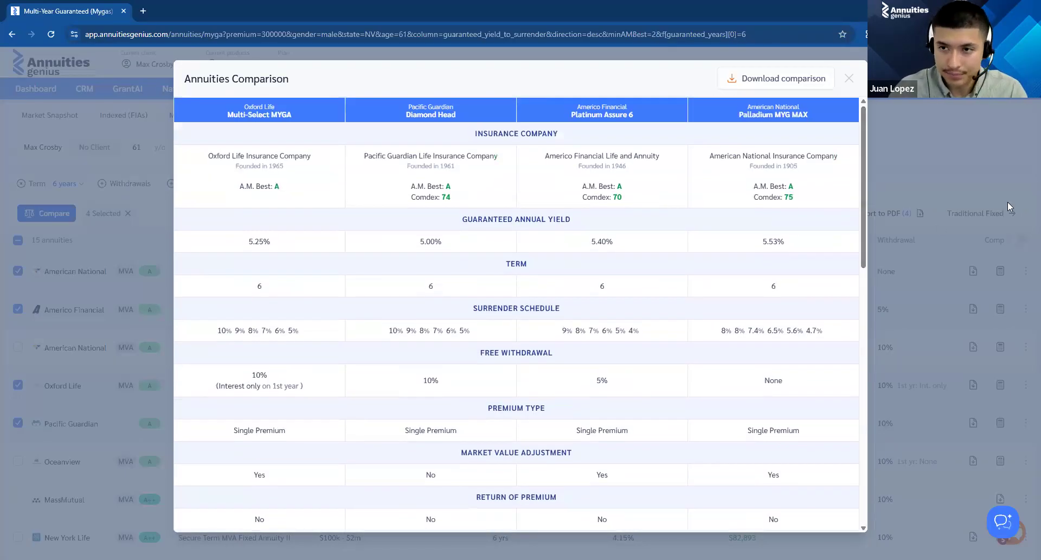
left_click(1008, 201)
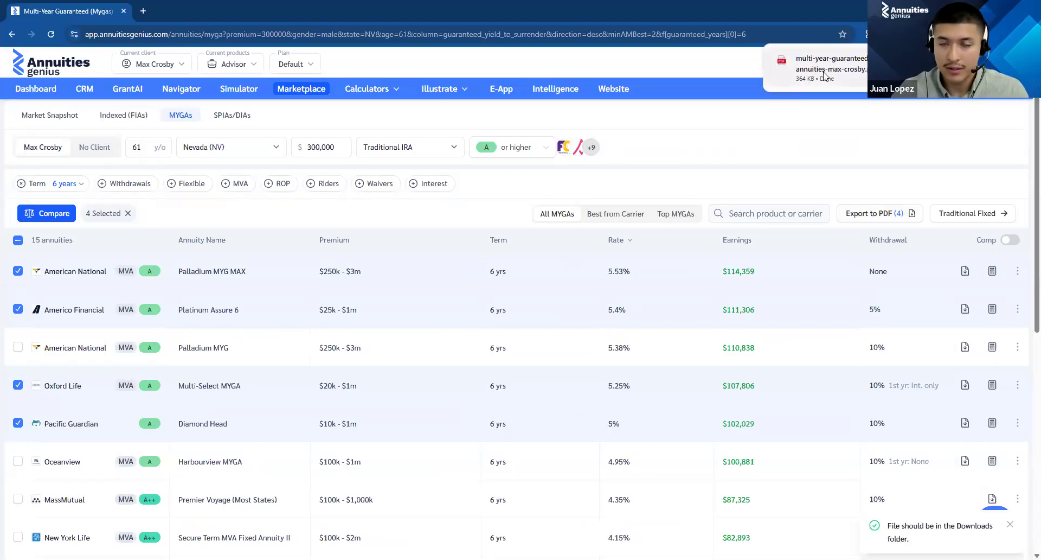
- Export the four selected annuities to PDF and open the file, enlarging its product table to 150%
left_click(825, 75)
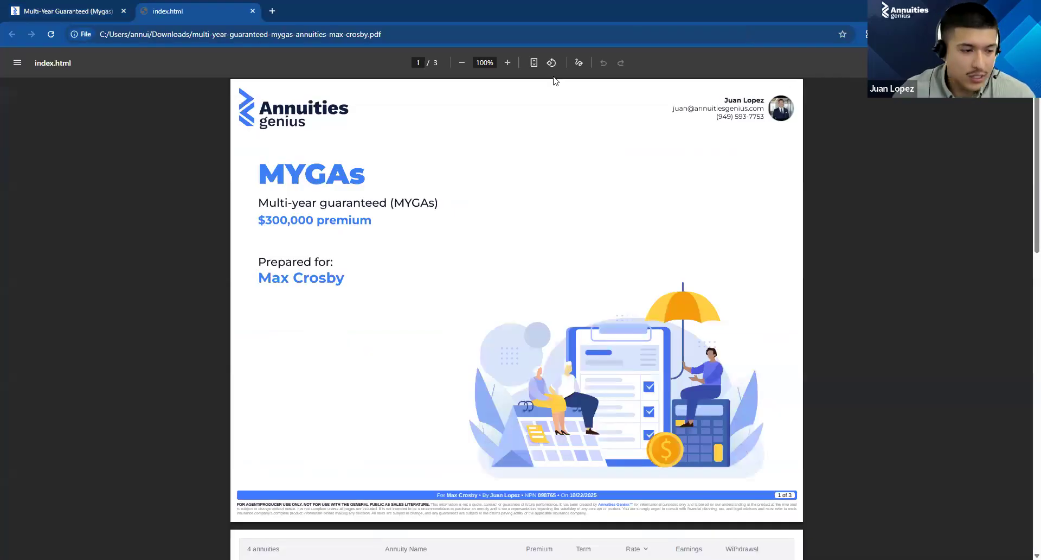
scroll(486, 89, "down", 6)
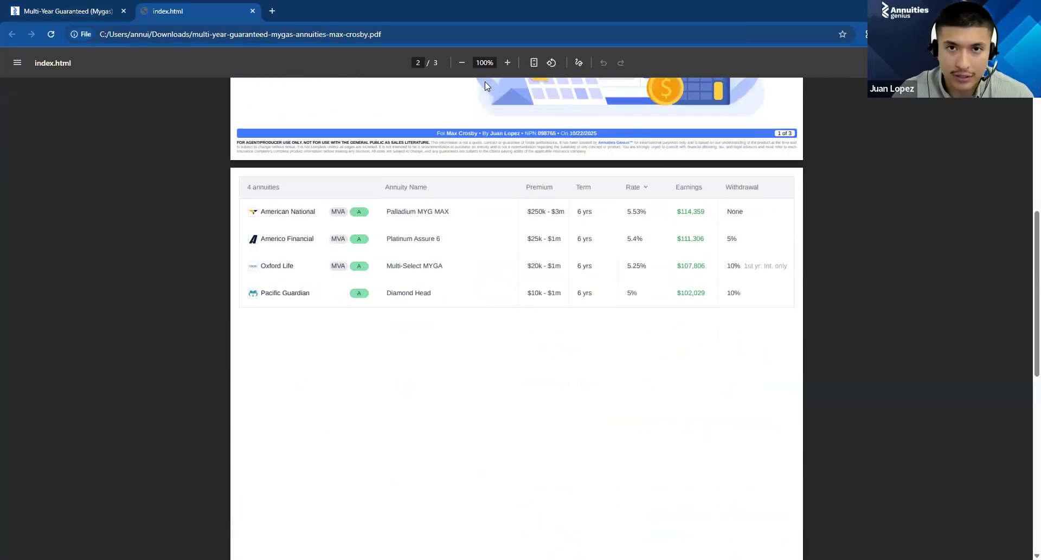
left_click(507, 62)
left_click(507, 63)
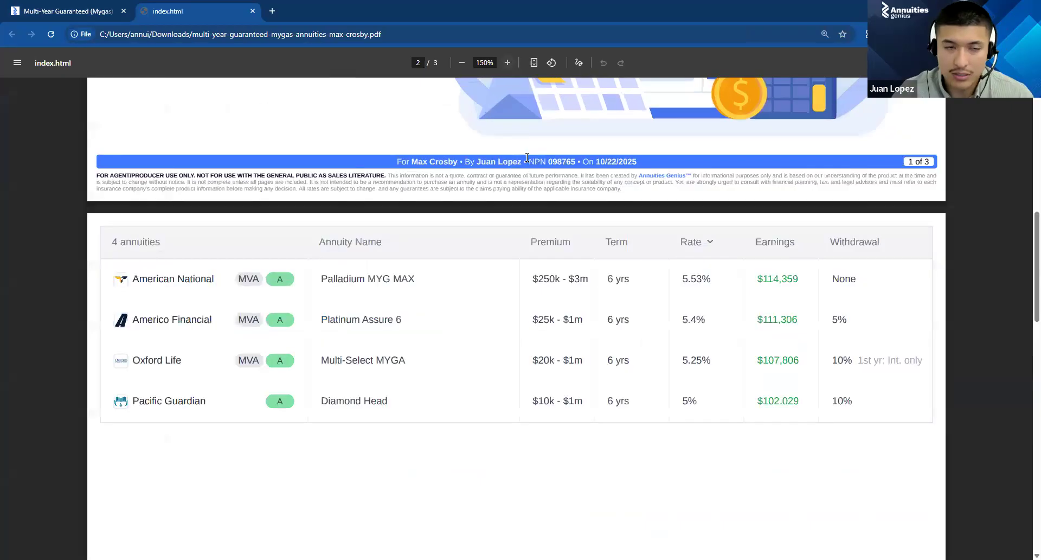
scroll(884, 188, "down", 2)
- Compare the withdrawal allowances, earnings and rates of the four annuities in the exported PDF
left_click_drag(831, 188, 831, 230)
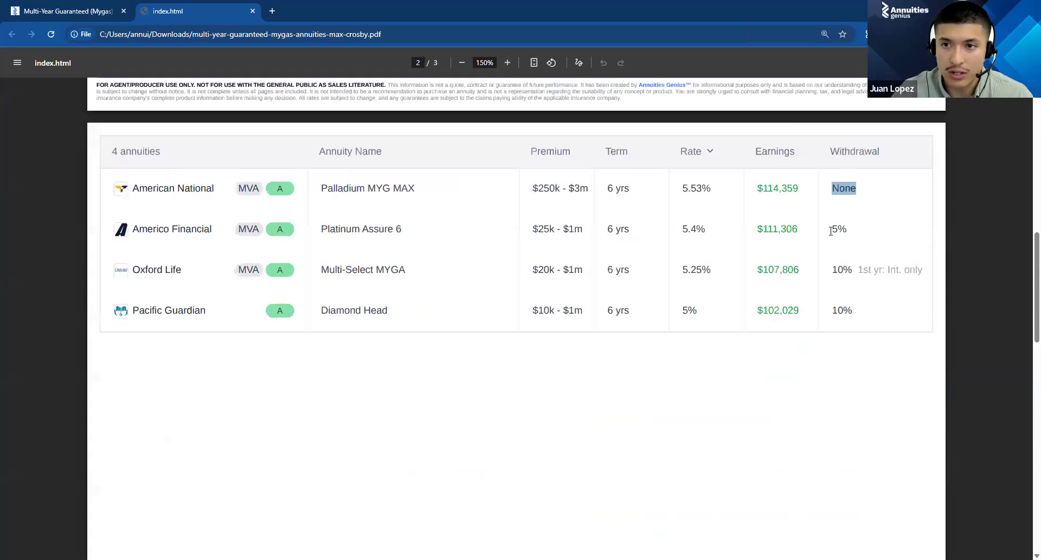
left_click_drag(832, 269, 931, 278)
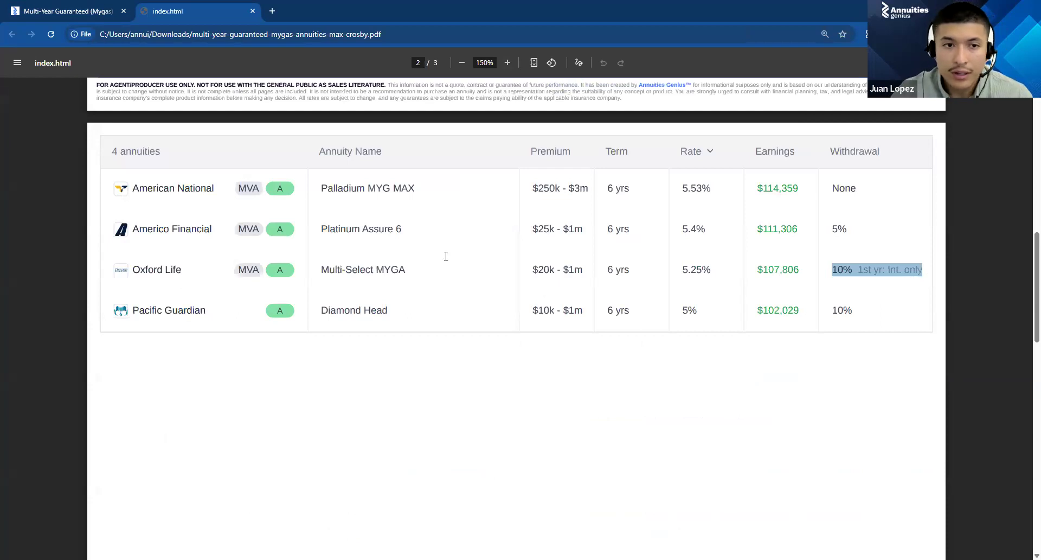
left_click(604, 173)
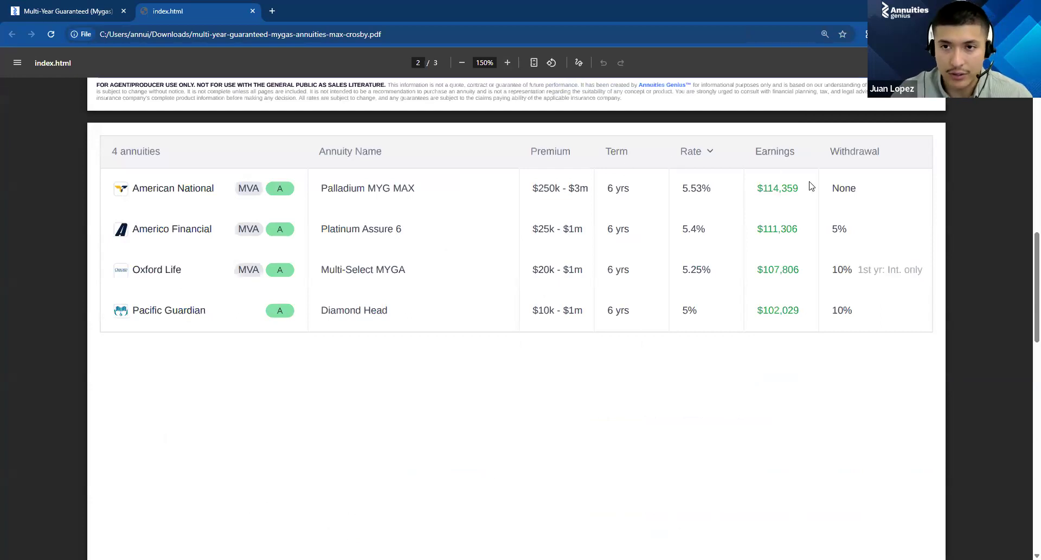
double_click(777, 229)
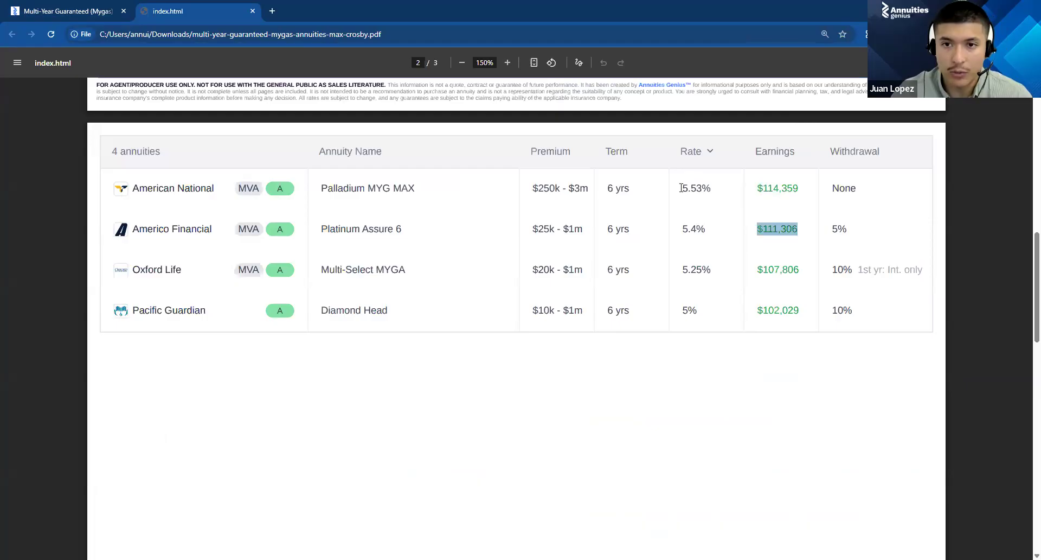
double_click(682, 188)
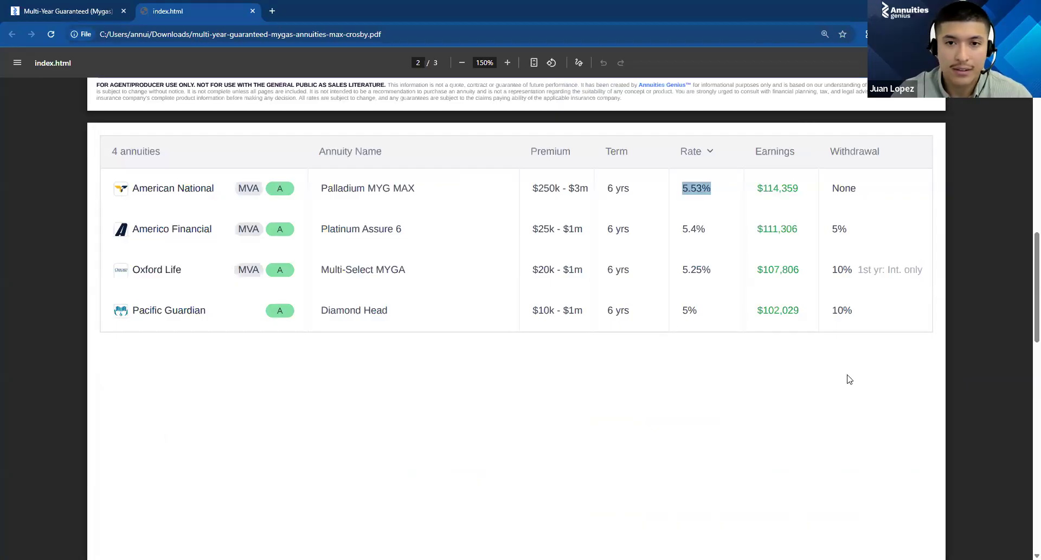
left_click(708, 221)
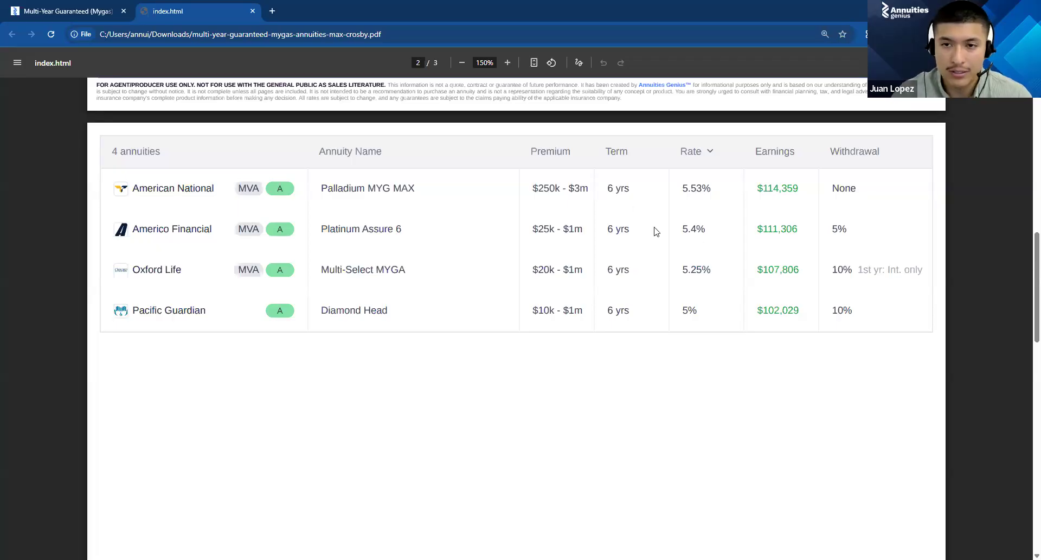
double_click(727, 189)
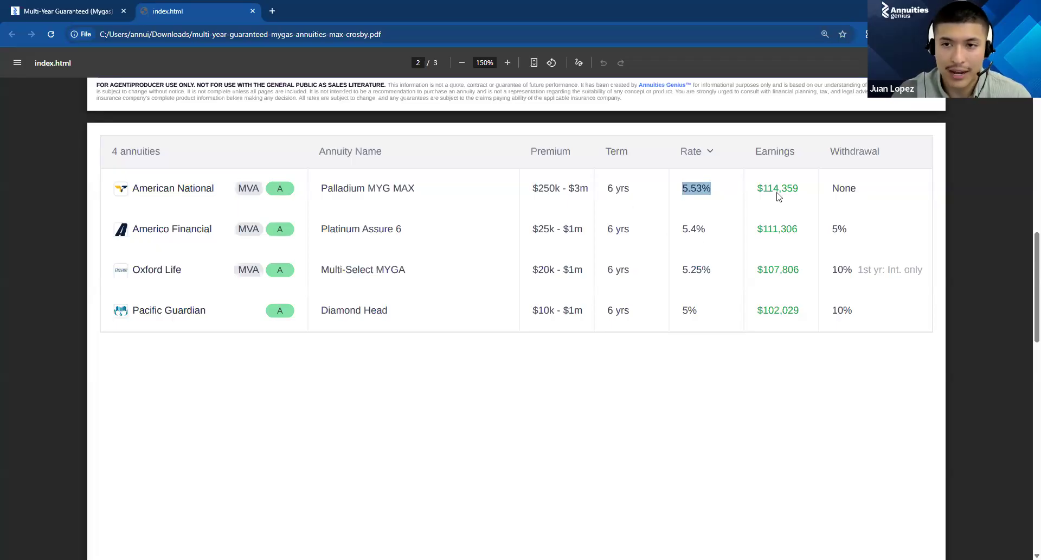
double_click(816, 191)
left_click(749, 322)
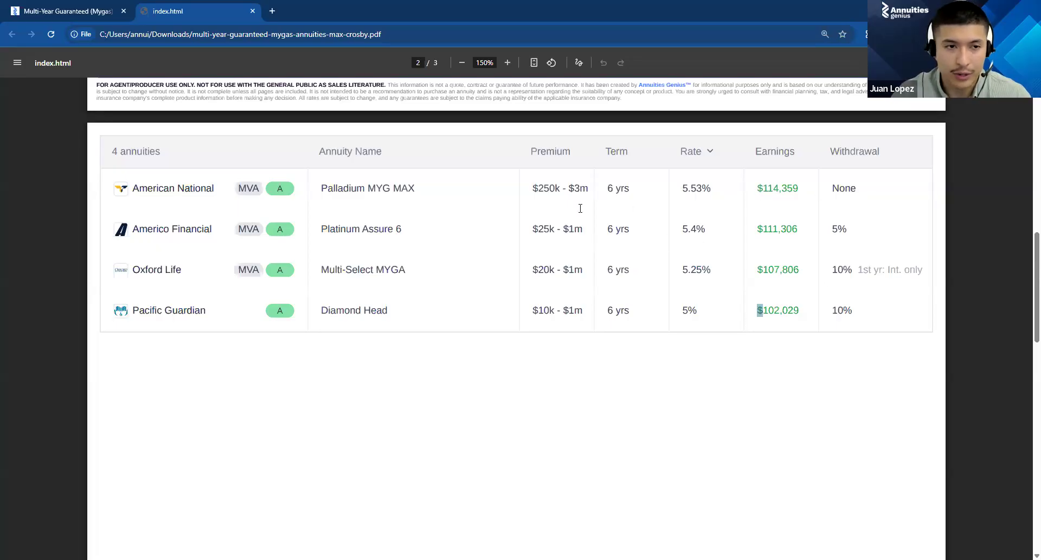
- Close the exported PDF and clear the selection of four multi-year guaranteed annuities
scroll(563, 184, "down", 10)
scroll(563, 183, "up", 10)
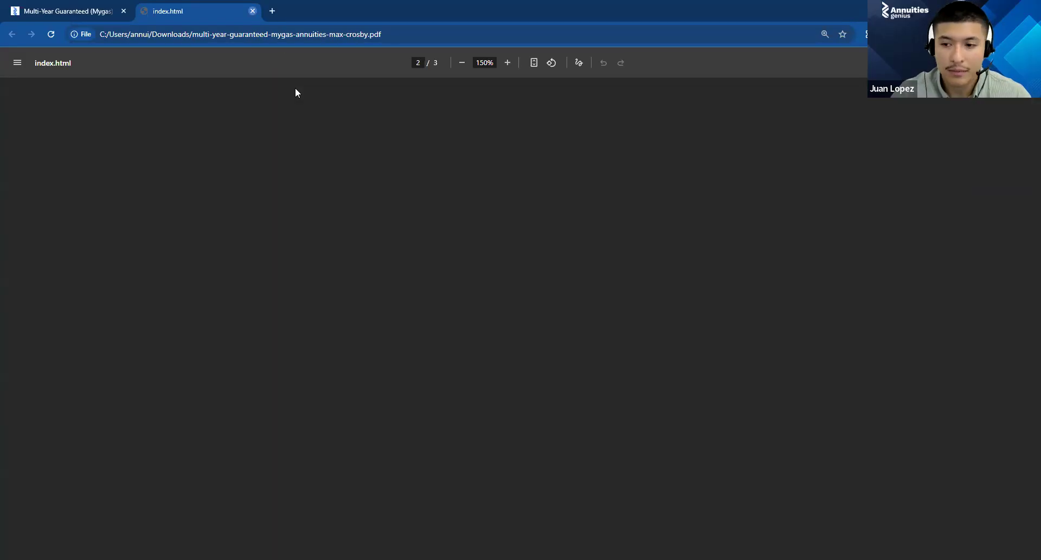
key("ctrl+w")
left_click(128, 213)
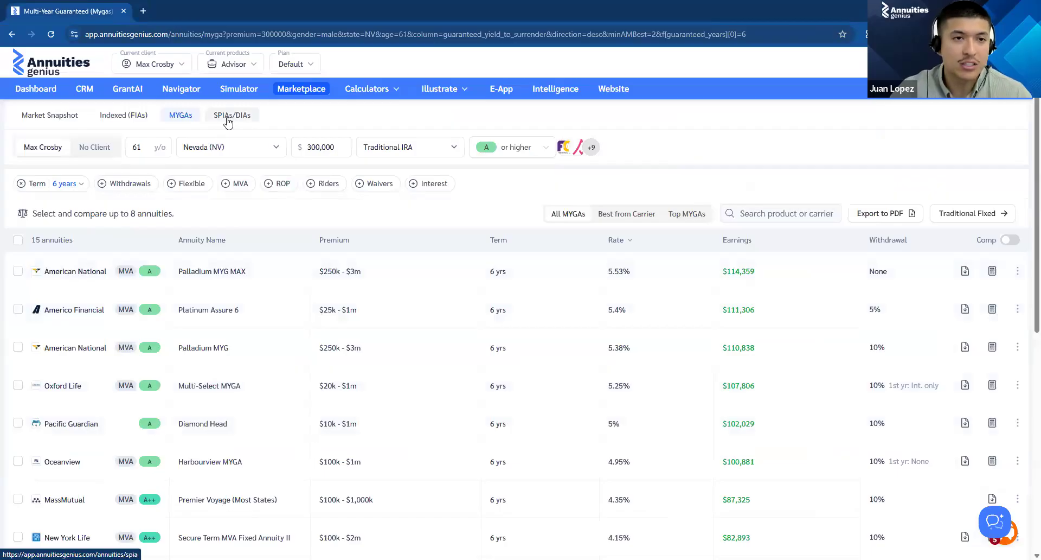
- View the SPIAs/DIAs income annuities and return to the dashboard
left_click(229, 117)
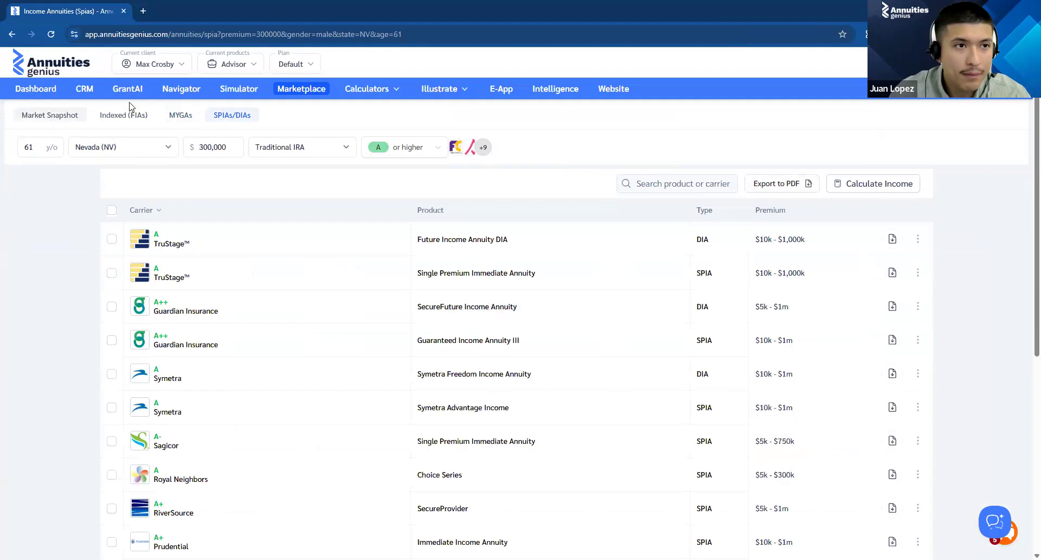
left_click(47, 93)
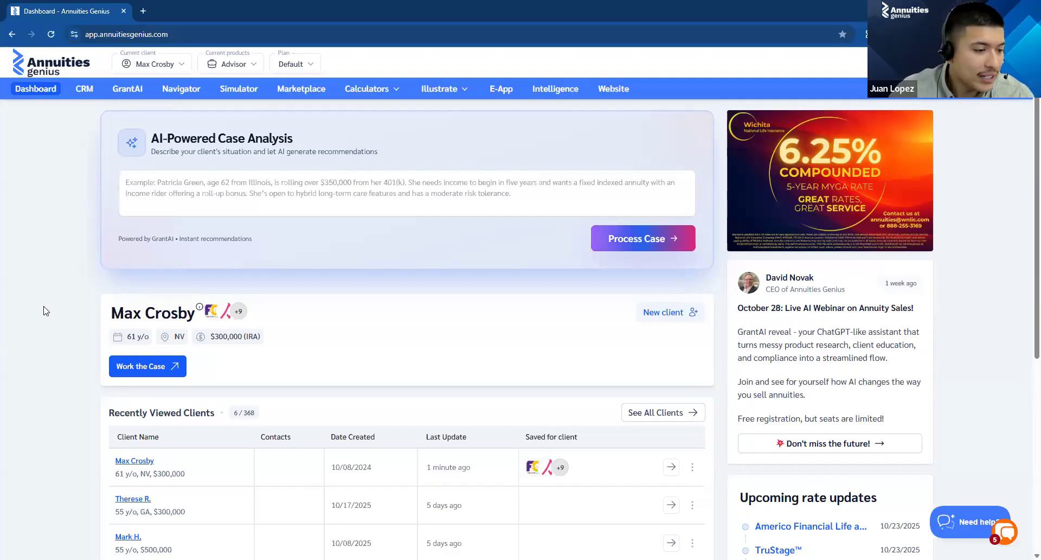
- Switch to the marketplace's fixed indexed annuities and view the highlights of Athene Performance Elite 7
left_click(287, 90)
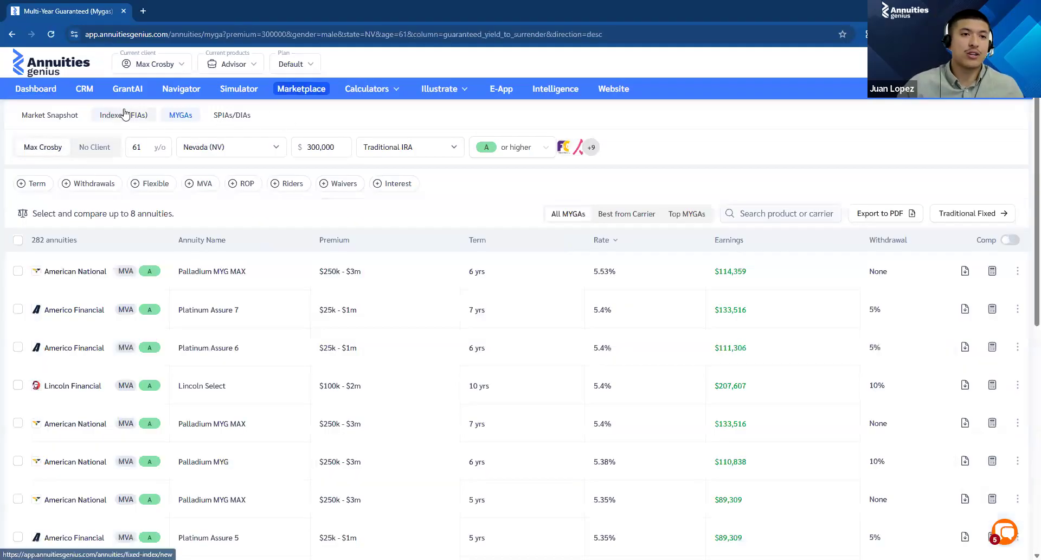
left_click(125, 114)
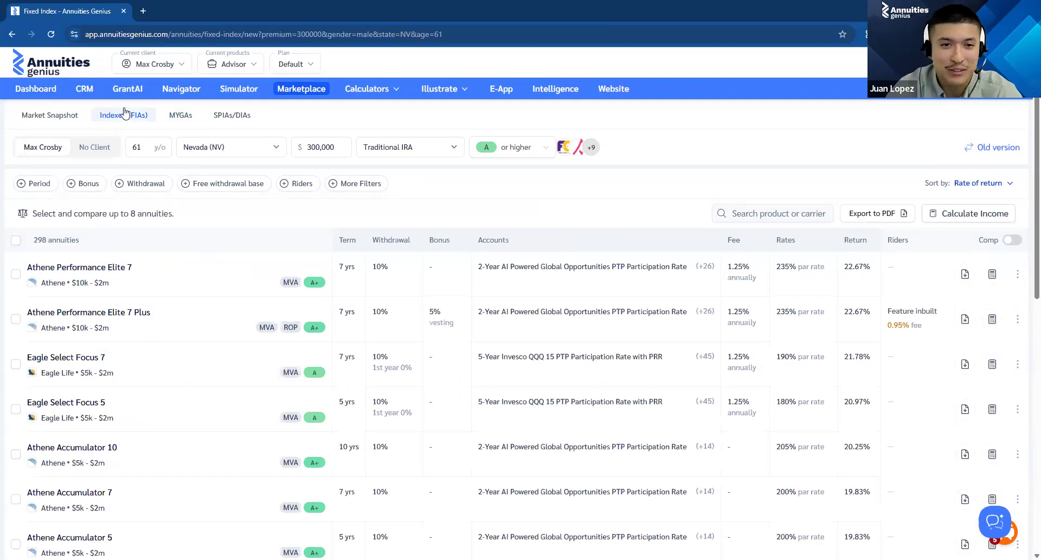
scroll(227, 163, "down", 2)
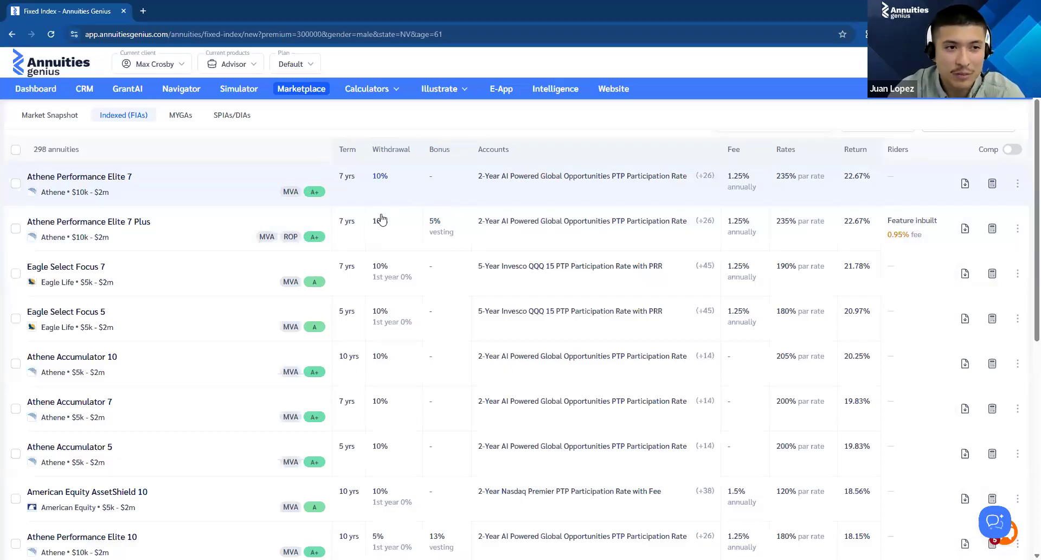
left_click(177, 191)
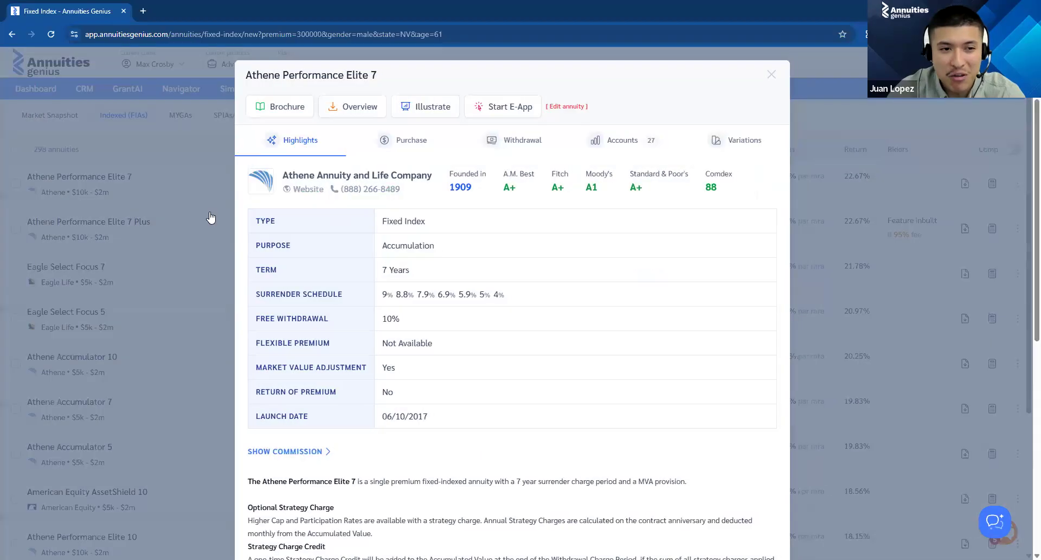
left_click(210, 217)
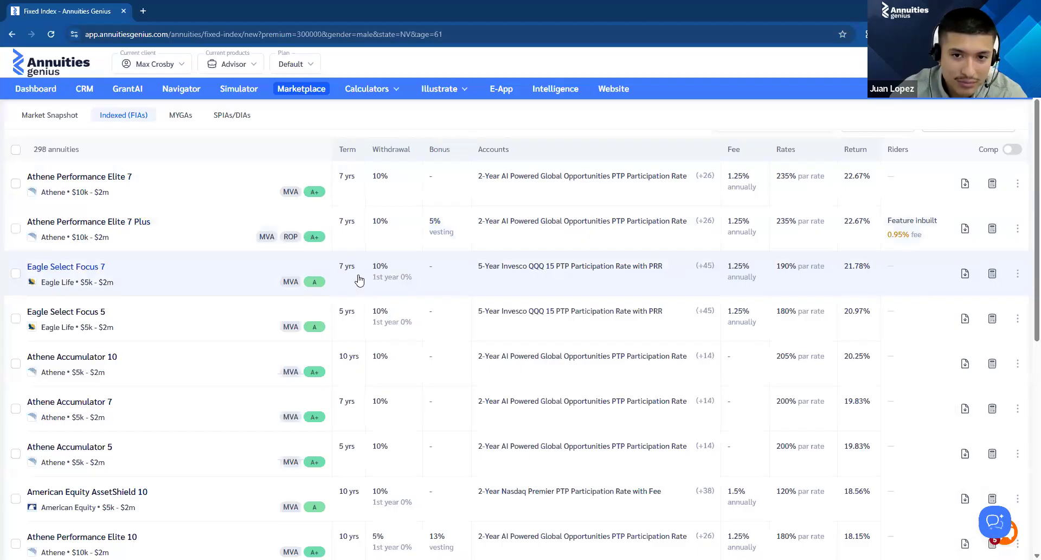
- Browse the fixed indexed annuities list and view the available surrender period filter options
scroll(375, 265, "down", 8)
scroll(422, 242, "up", 7)
scroll(421, 209, "down", 5)
scroll(410, 207, "up", 5)
scroll(409, 208, "up", 3)
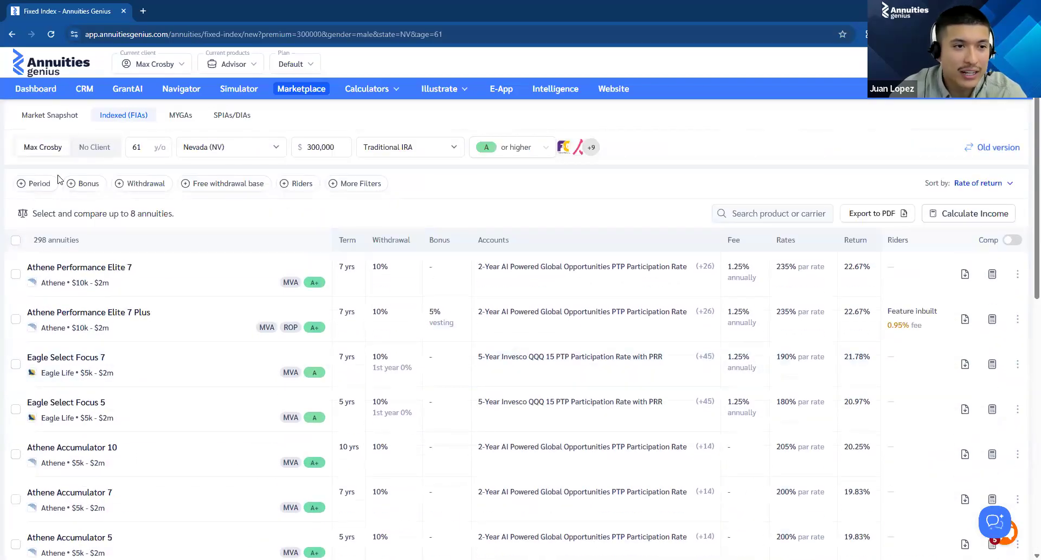
left_click(37, 183)
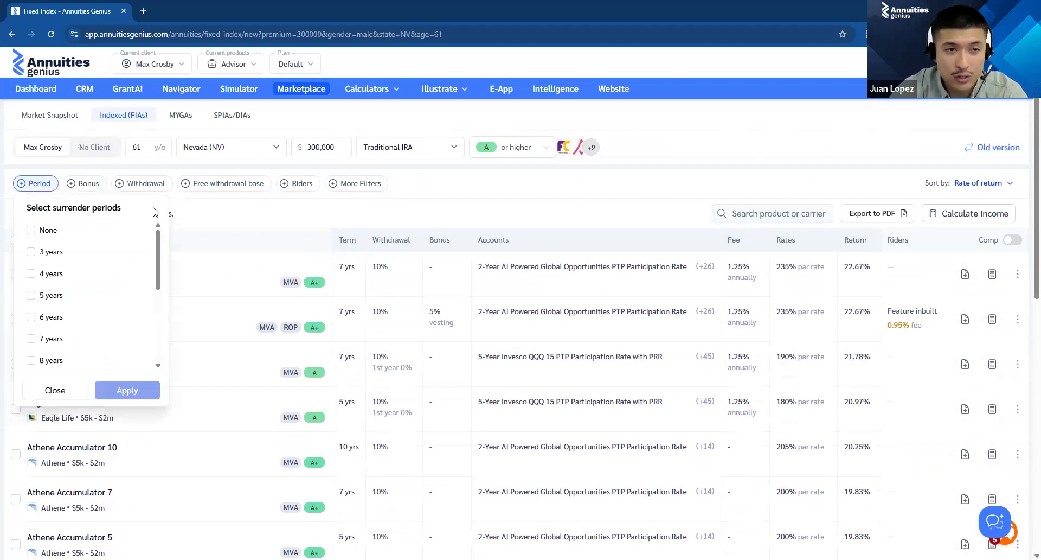
left_click(218, 230)
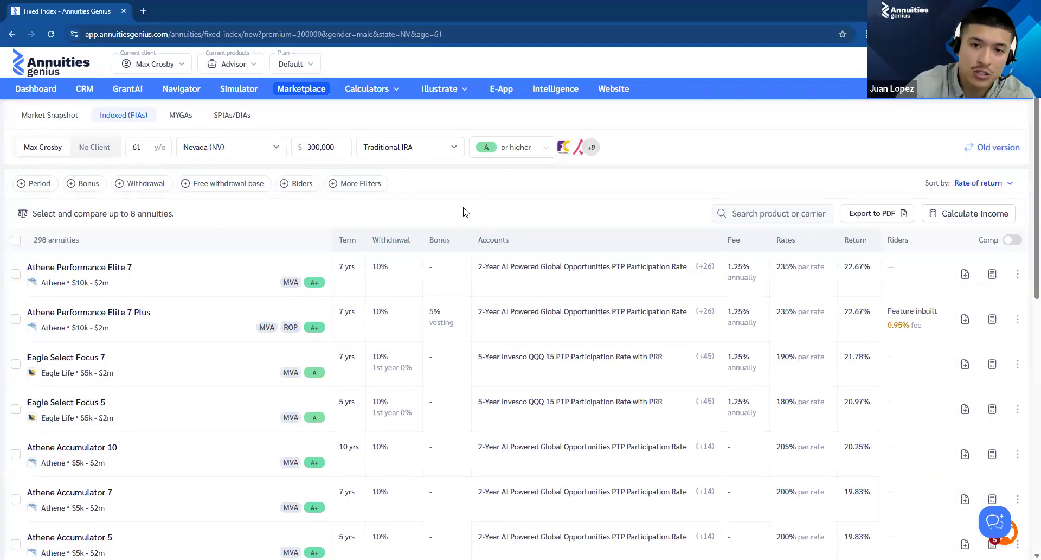
- Select Athene Performance Elite 7, Eagle Select Focus 7 and American Equity AssetShield 10 and export them to PDF
left_click(57, 318)
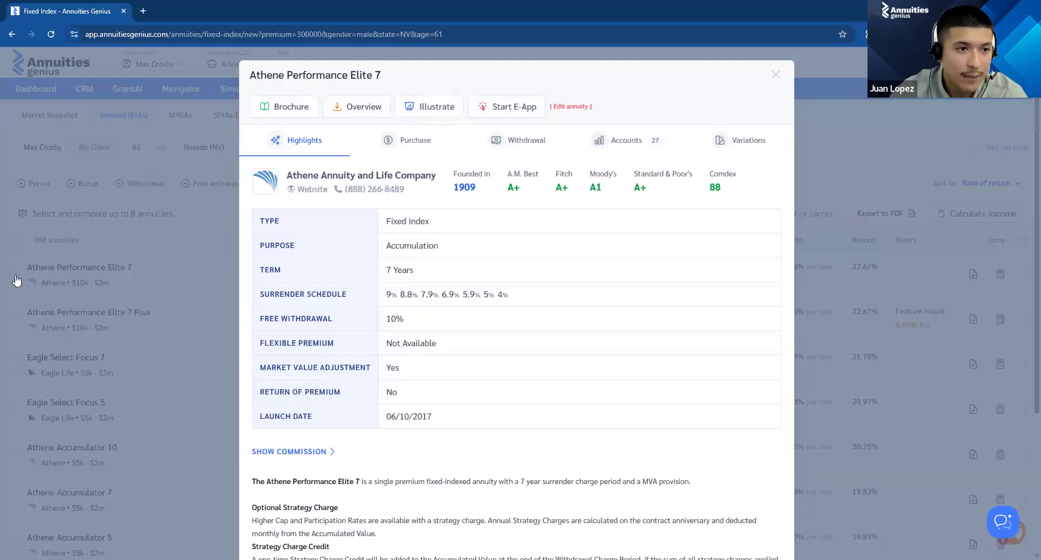
left_click(17, 282)
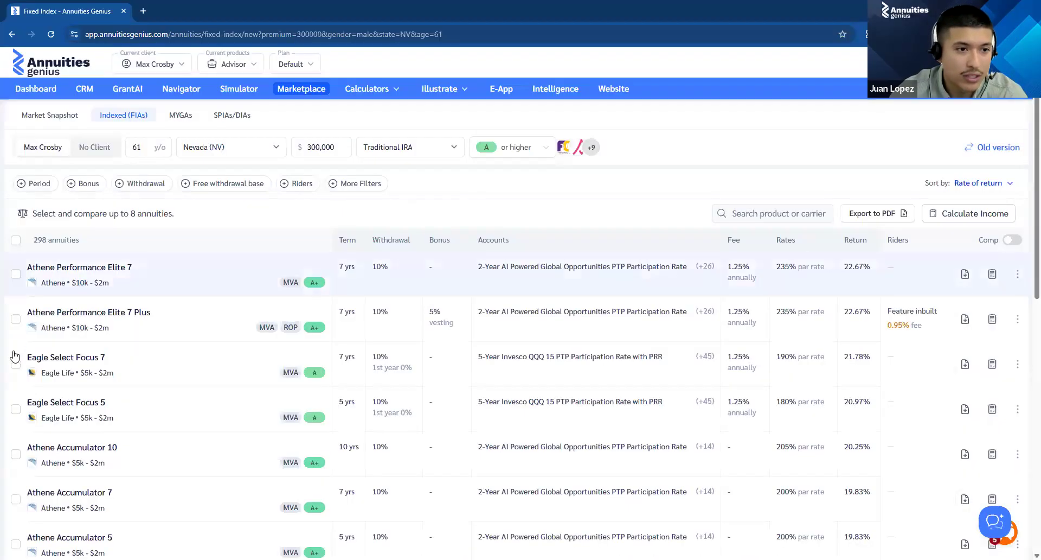
left_click(15, 363)
scroll(14, 414, "down", 4)
left_click(13, 414)
scroll(14, 415, "up", 4)
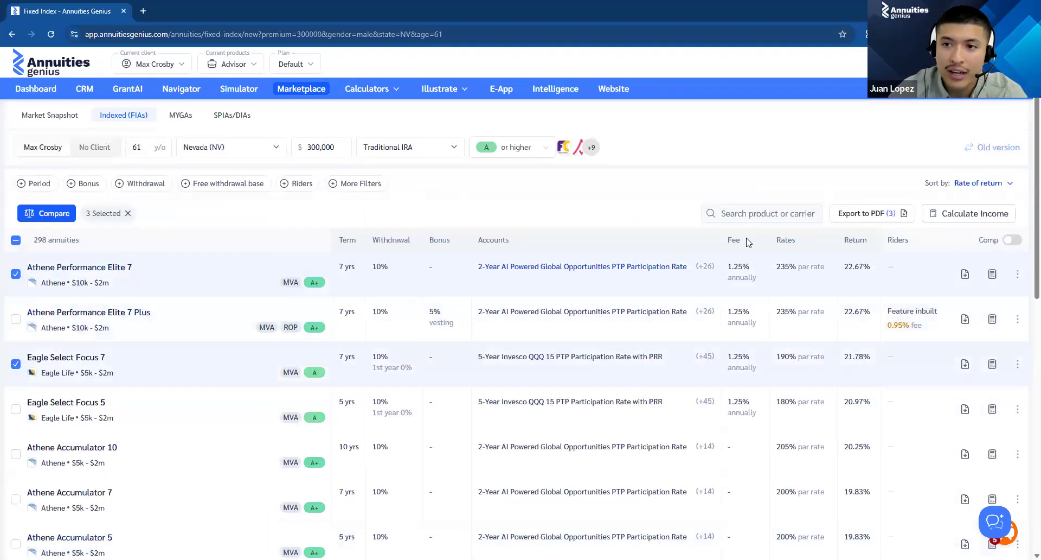
left_click(868, 217)
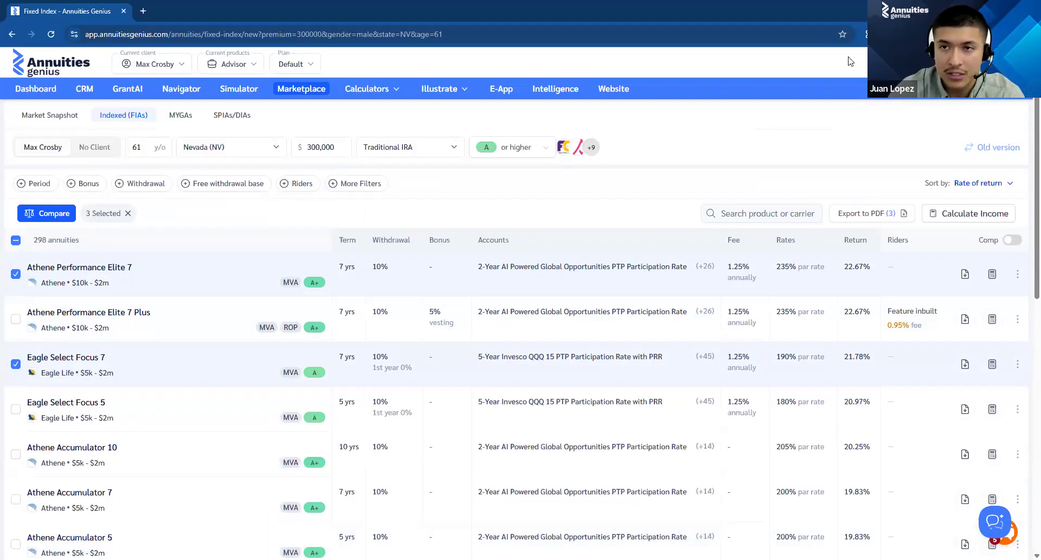
- Review the terms, participation rates and returns of the three indexed annuities in the exported PDF, and close it
scroll(553, 179, "down", 6)
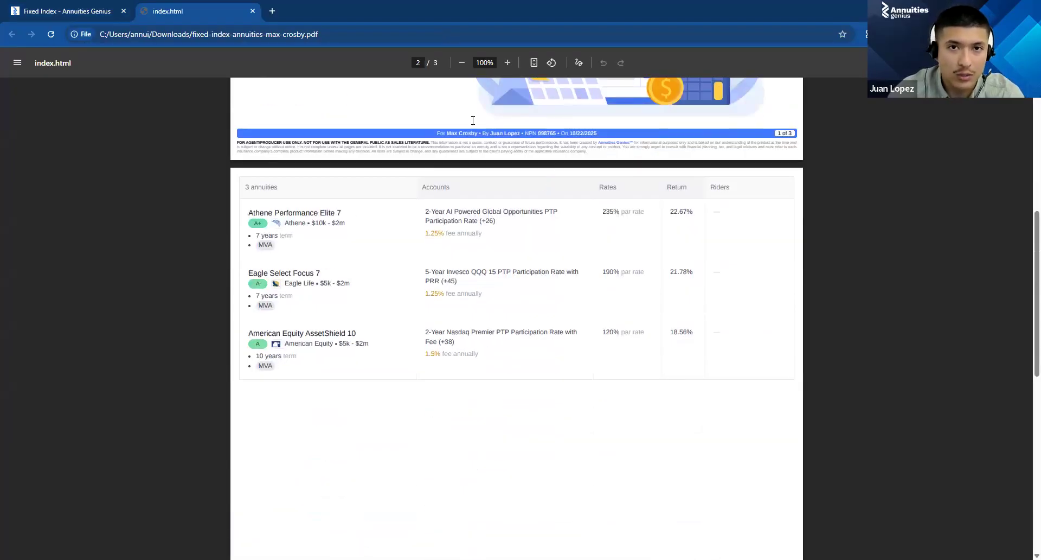
key("ctrl+plus")
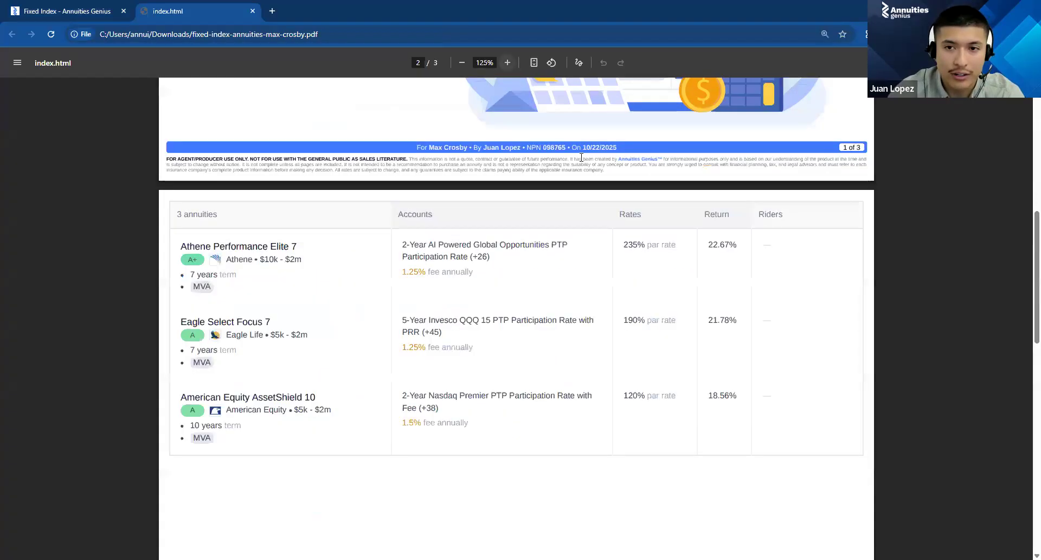
scroll(593, 220, "down", 2)
left_click_drag(190, 187, 266, 193)
left_click(269, 193)
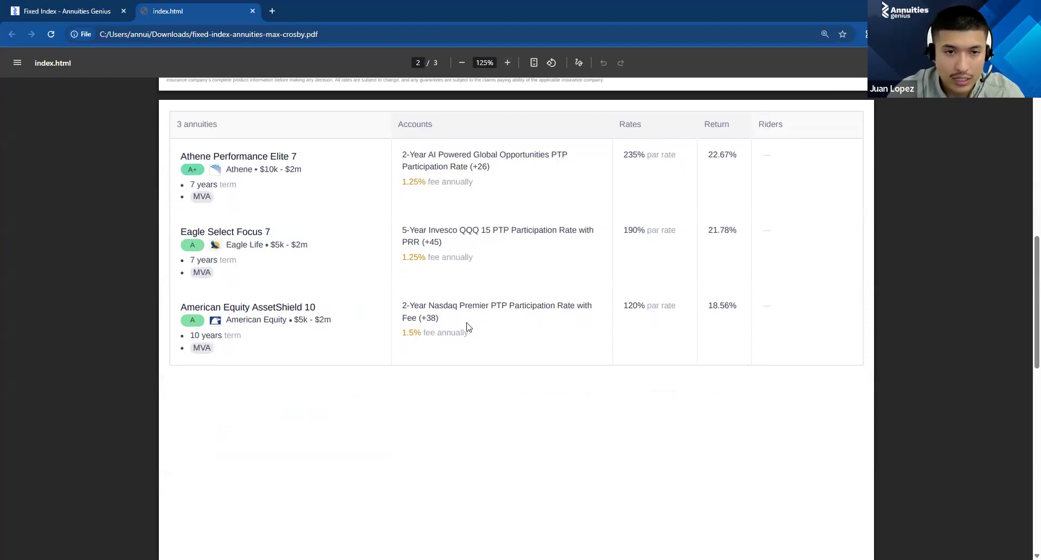
left_click_drag(624, 304, 676, 306)
double_click(721, 154)
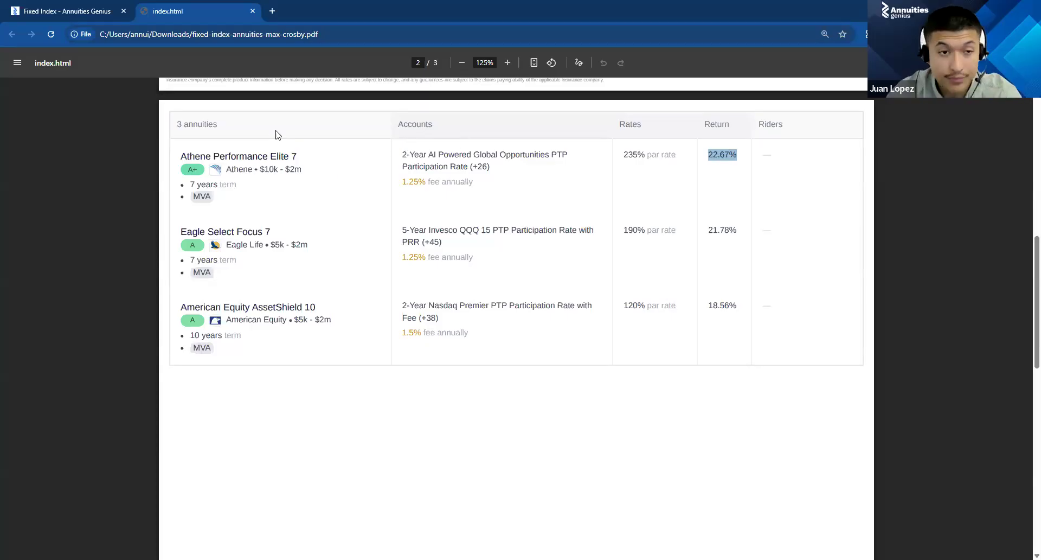
left_click(252, 11)
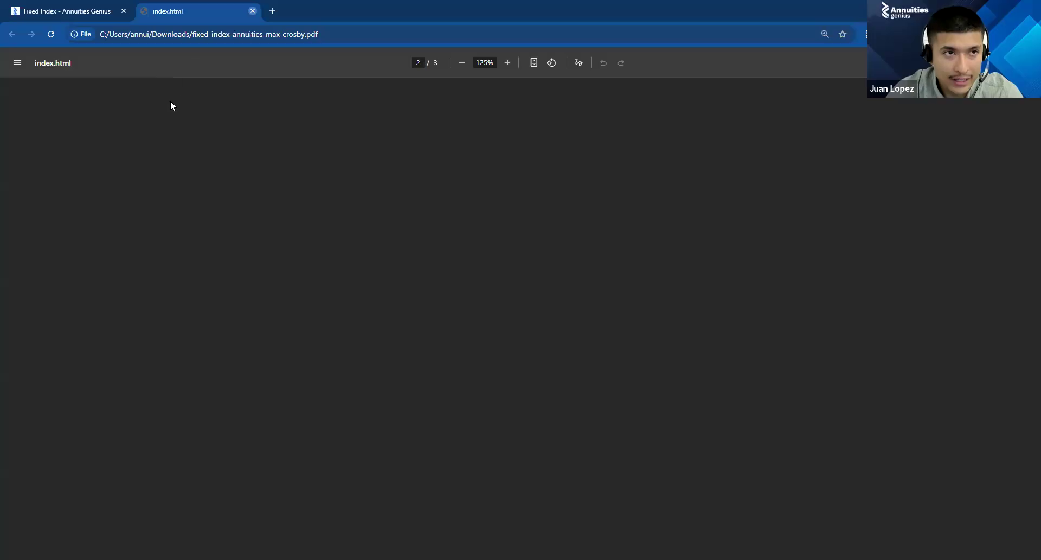
- Return to the dashboard and open the Index tracker calculator for the current client
left_click(45, 90)
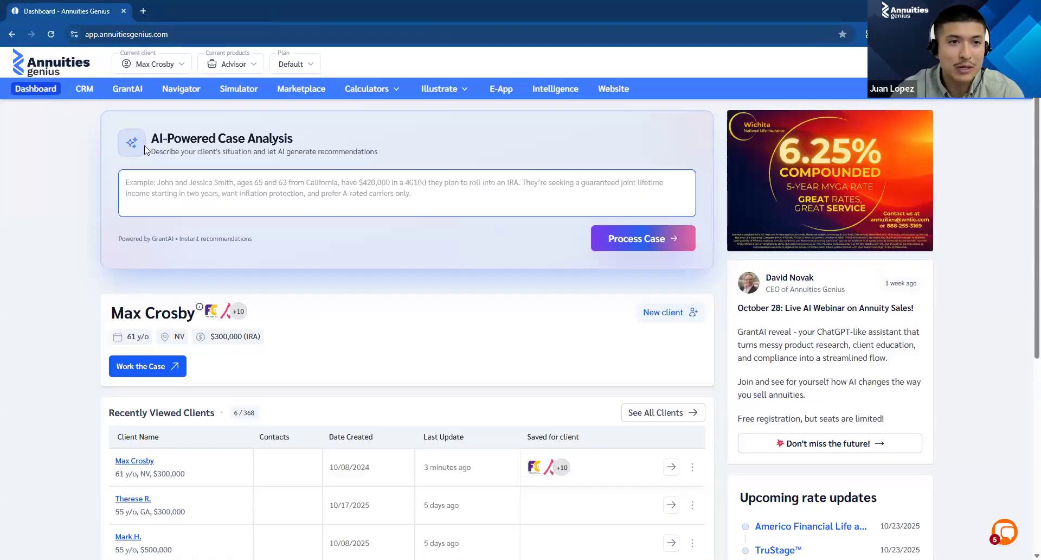
scroll(541, 242, "down", 3)
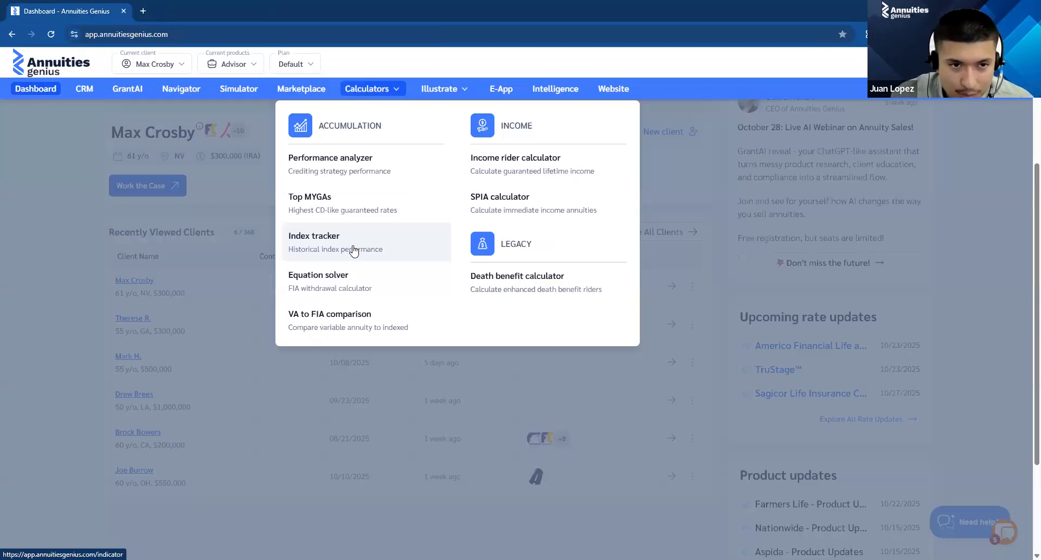
left_click(352, 251)
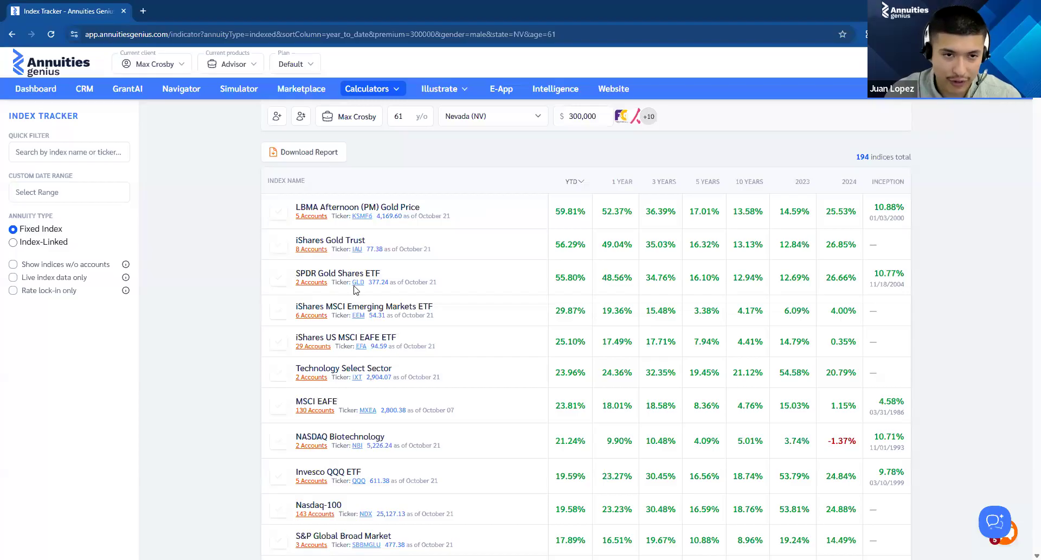
- Compare the year-to-date, multi-year and calendar-year returns of the leading fixed indices in the tracker
scroll(630, 218, "down", 2)
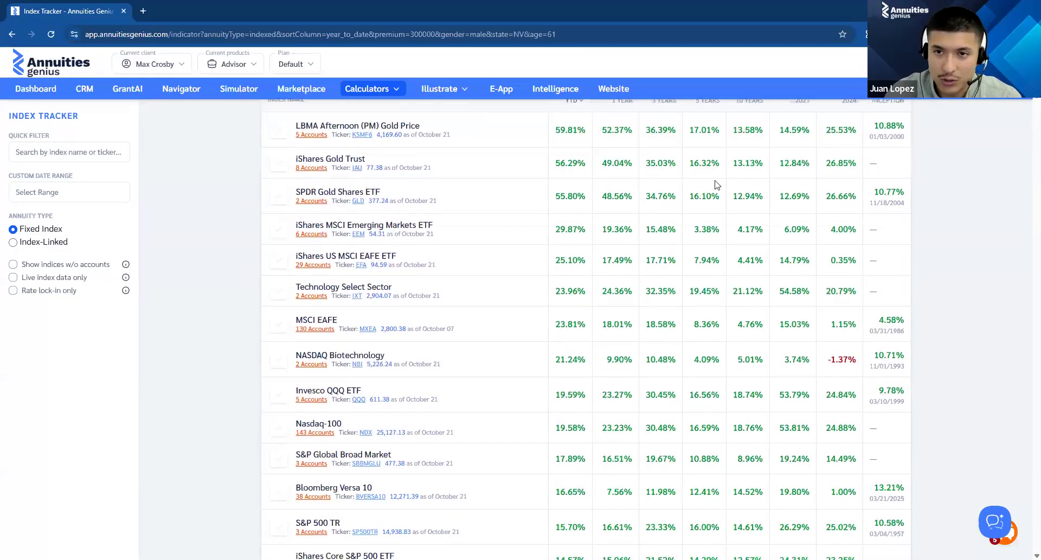
scroll(596, 195, "up", 2)
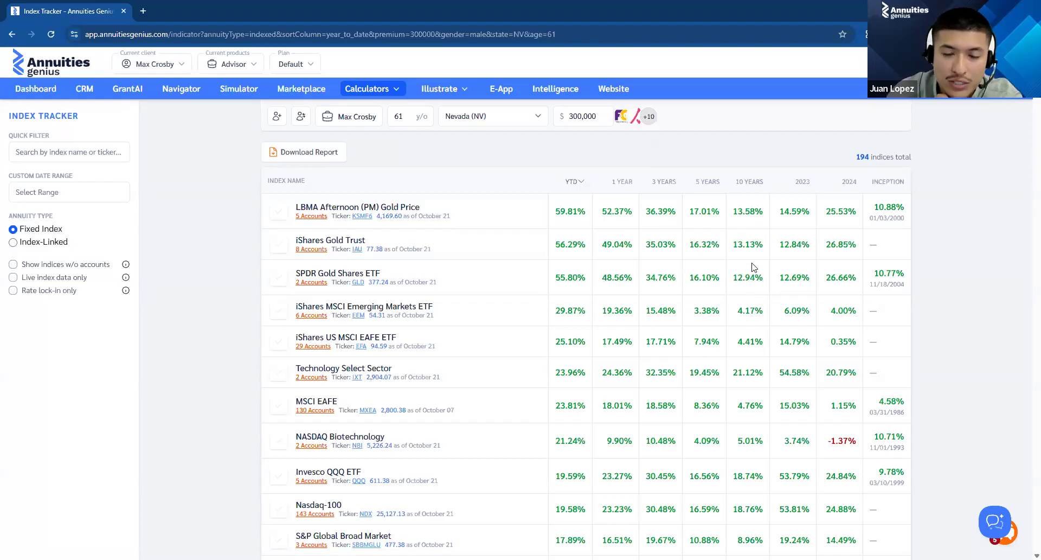
scroll(753, 257, "down", 5)
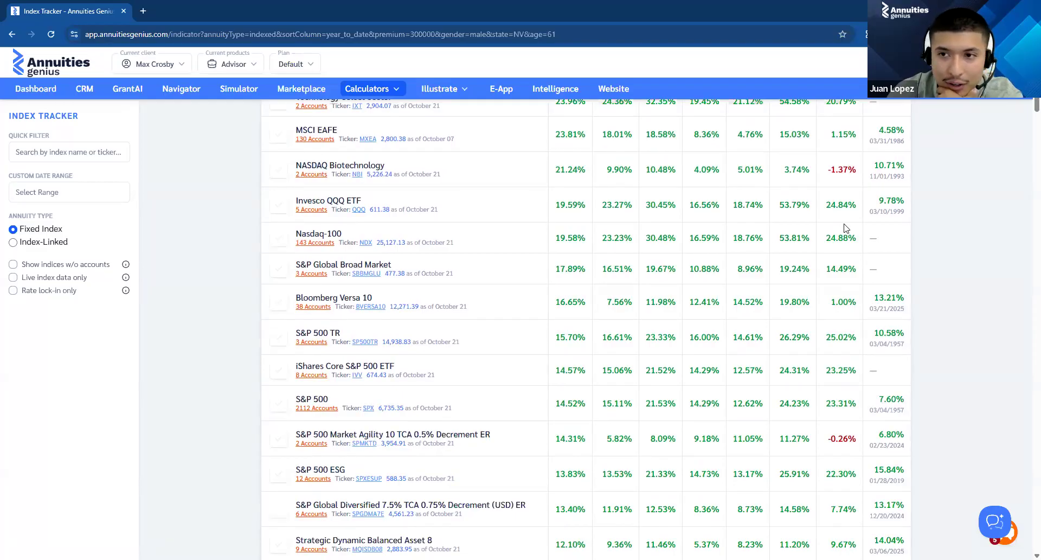
scroll(844, 228, "up", 5)
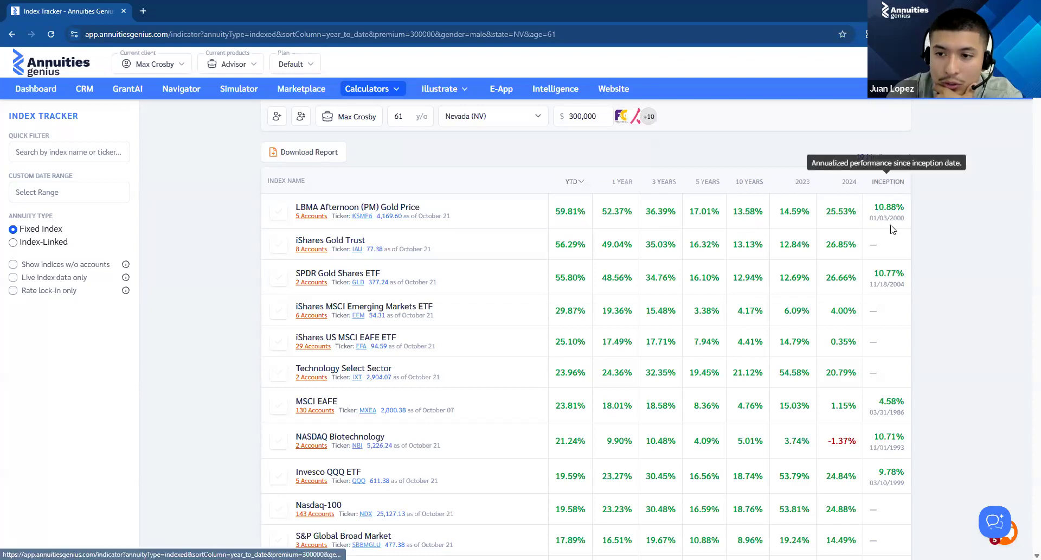
- Go down the index list and examine each index's annualized performance since inception and its inception date
scroll(892, 229, "down", 4)
scroll(909, 265, "down", 5)
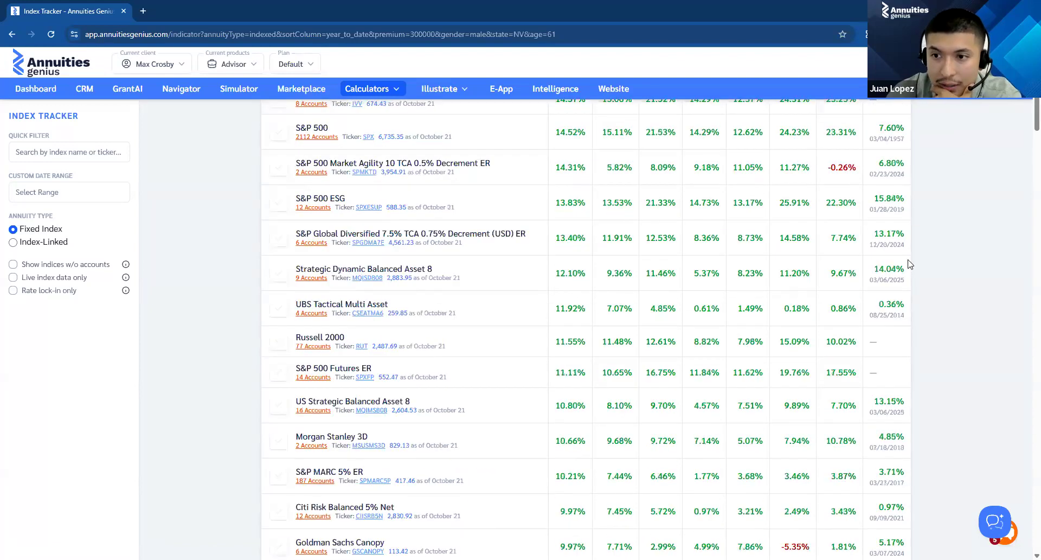
scroll(910, 265, "down", 2)
left_click_drag(877, 216, 904, 218)
scroll(926, 240, "down", 2)
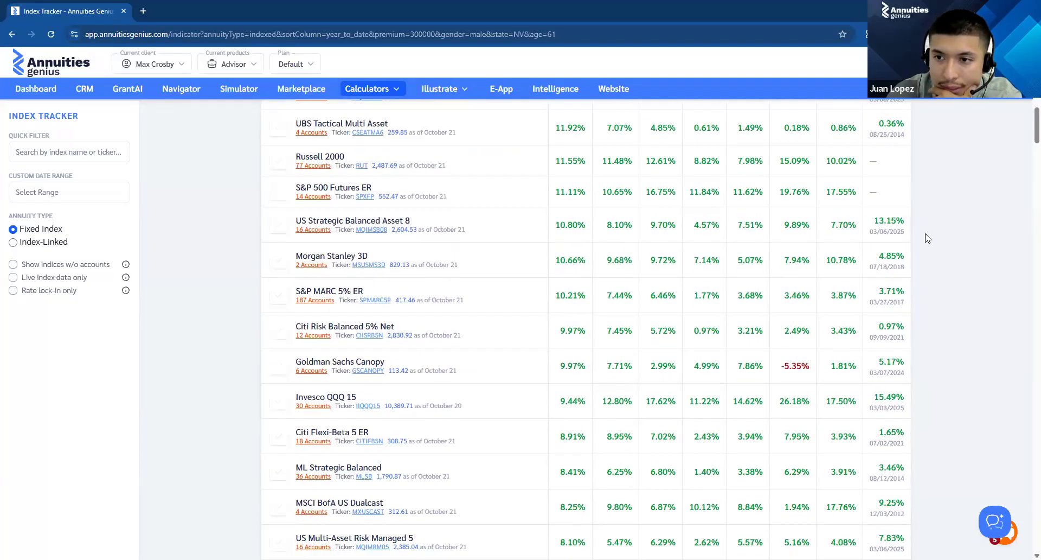
scroll(914, 264, "down", 2)
scroll(915, 264, "down", 2)
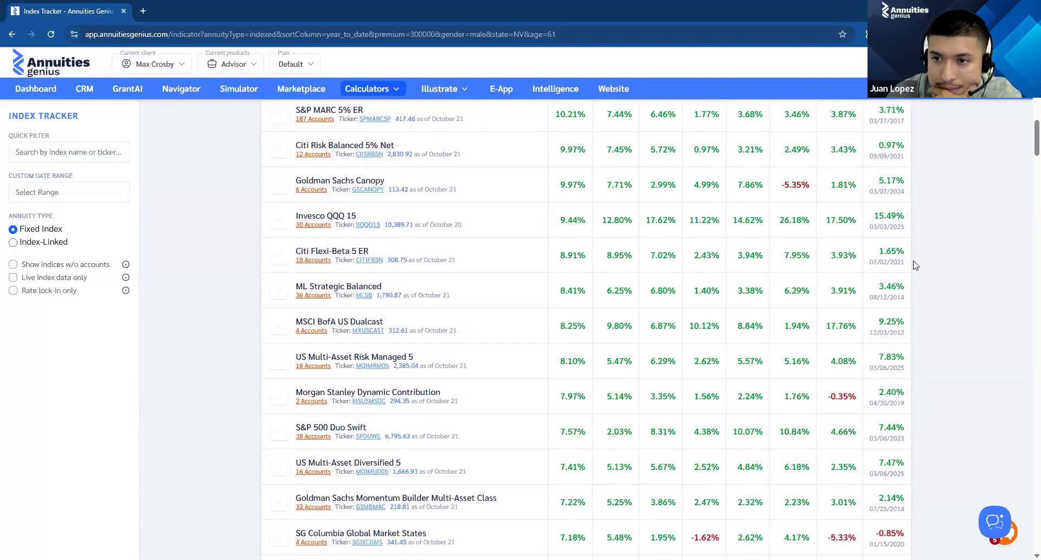
scroll(915, 269, "down", 2)
scroll(918, 274, "down", 2)
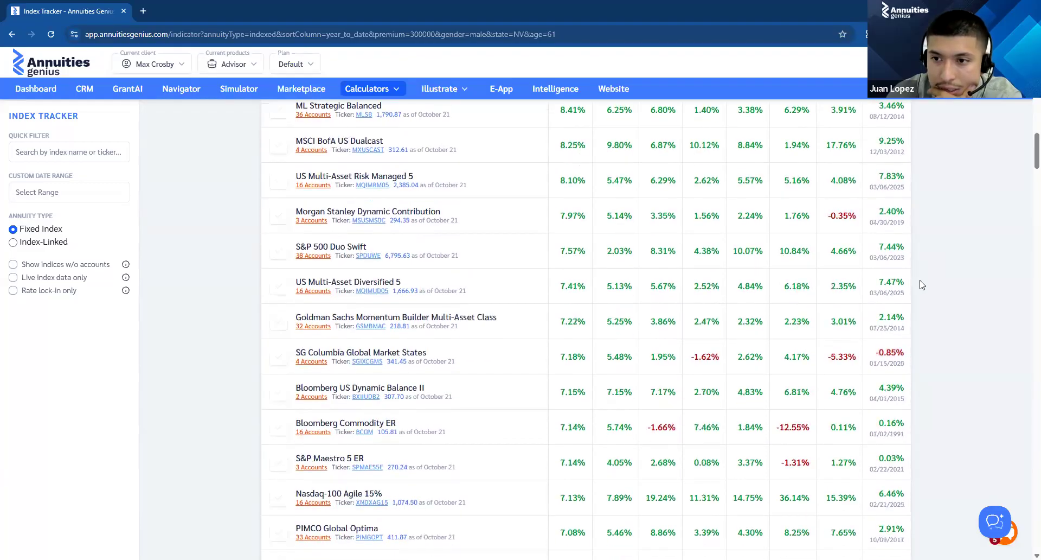
scroll(916, 333, "down", 2)
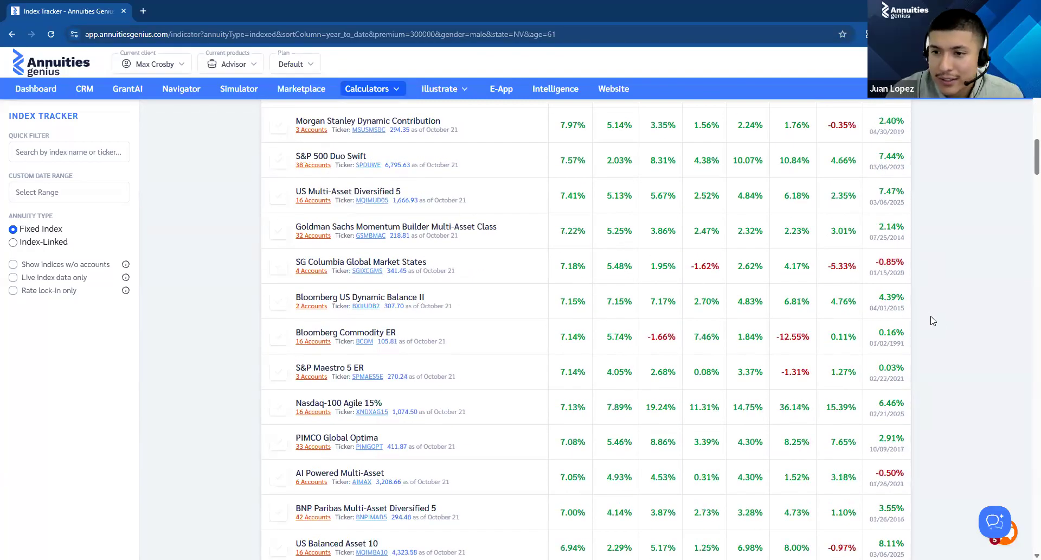
scroll(916, 312, "down", 2)
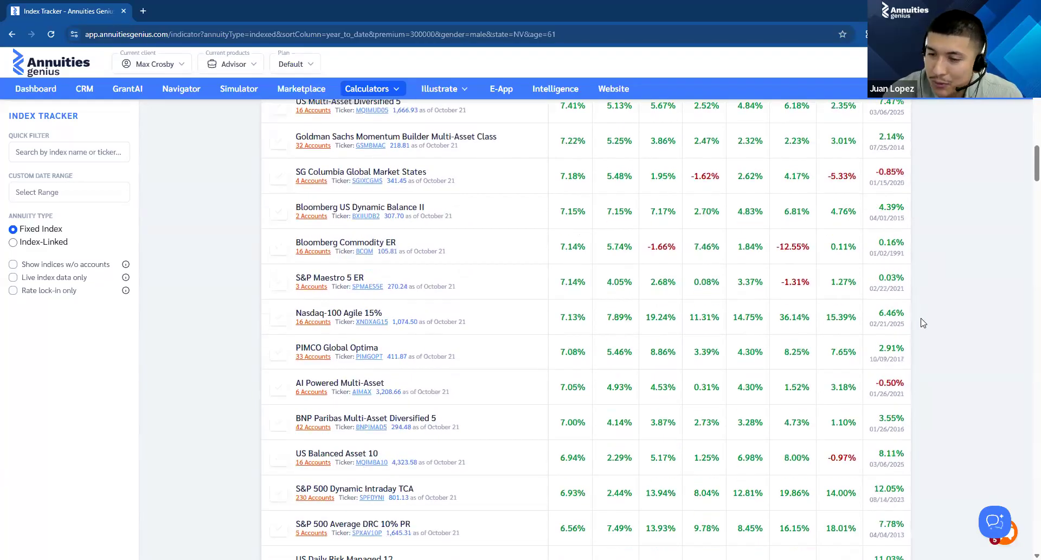
scroll(932, 324, "down", 2)
scroll(929, 350, "down", 2)
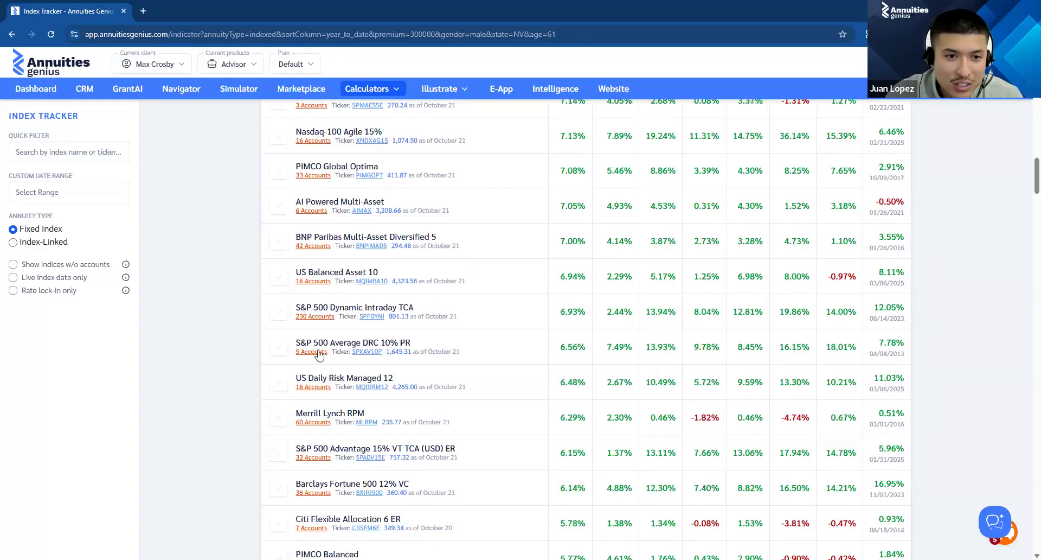
- Open the accounts that use the S&P 500 Average DRC 10% PR index and check the surrender years and participation rate
left_click_drag(300, 343, 422, 346)
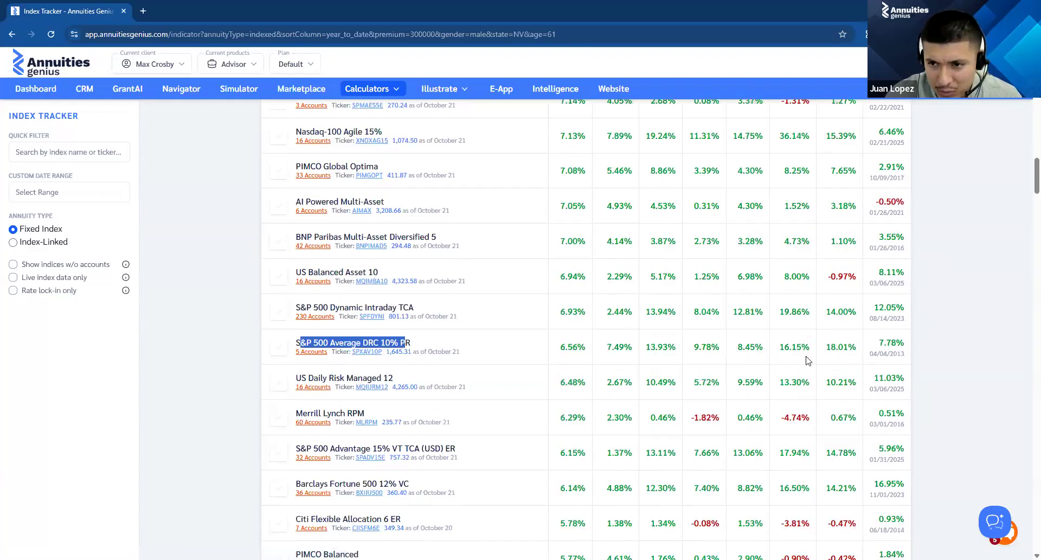
left_click_drag(872, 353, 908, 348)
left_click(412, 350)
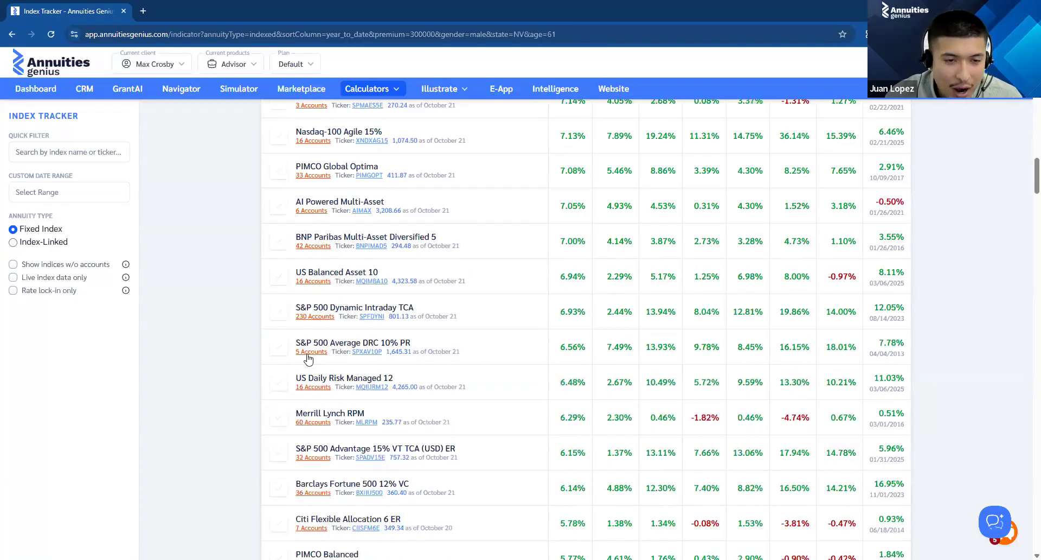
left_click(308, 352)
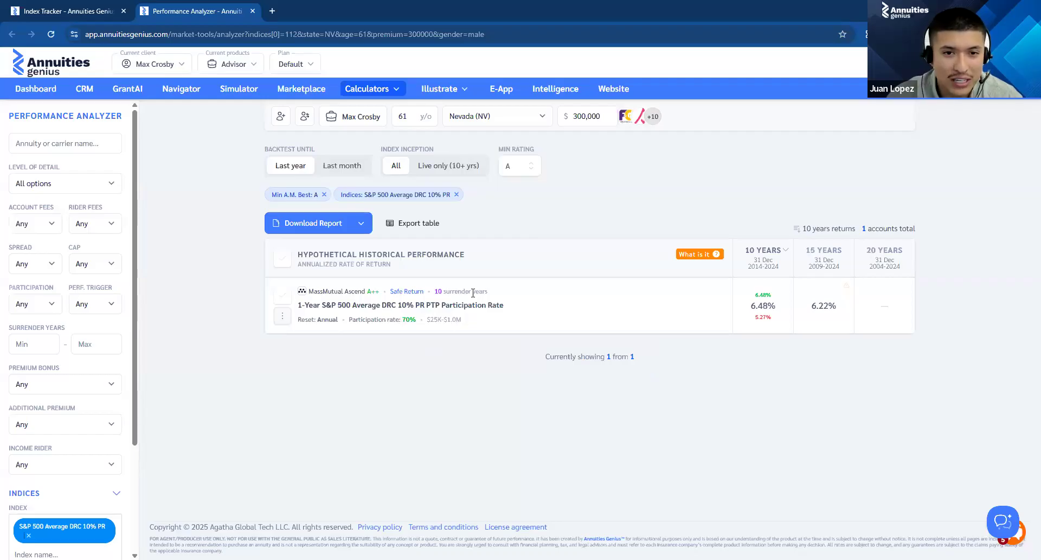
left_click_drag(438, 292, 511, 308)
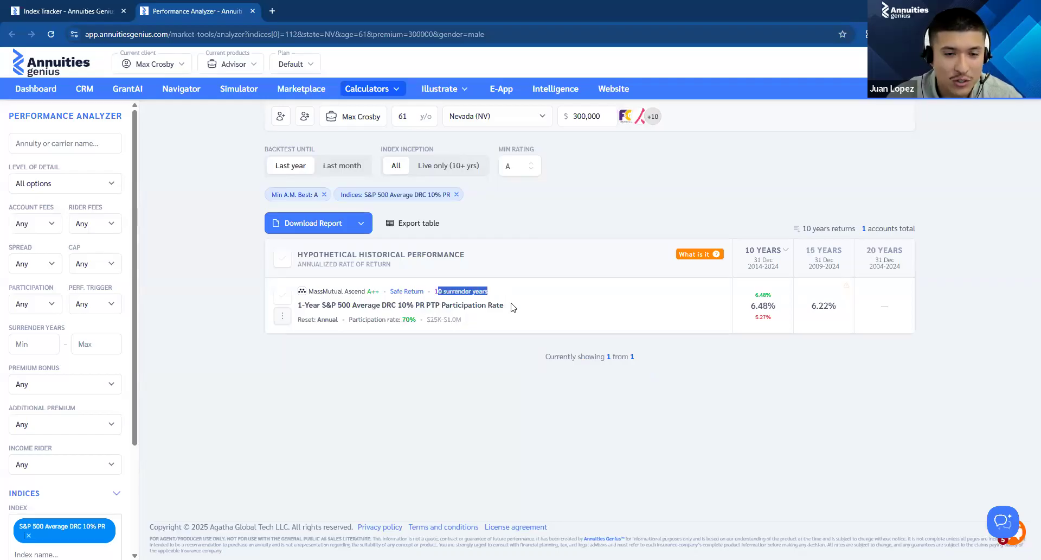
double_click(407, 320)
- View the index performance of the MassMutual Ascend Safe Return account, review its annualized returns by period, and close it
left_click(281, 315)
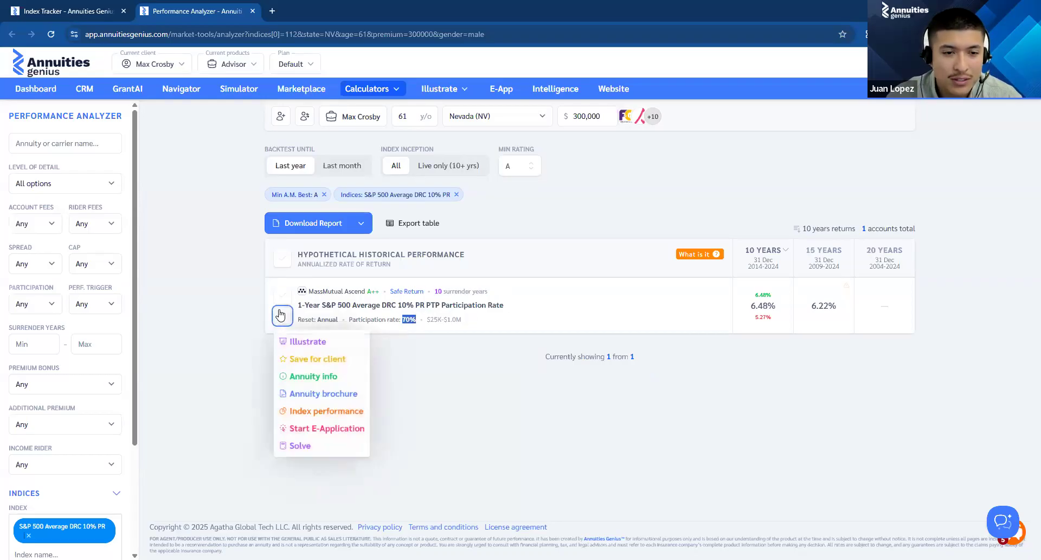
left_click(319, 414)
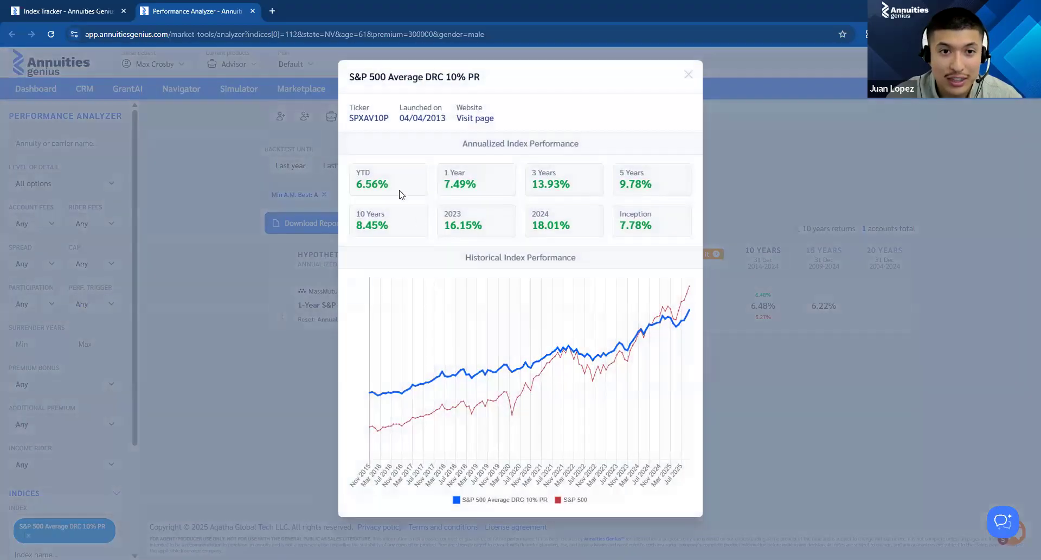
triple_click(388, 186)
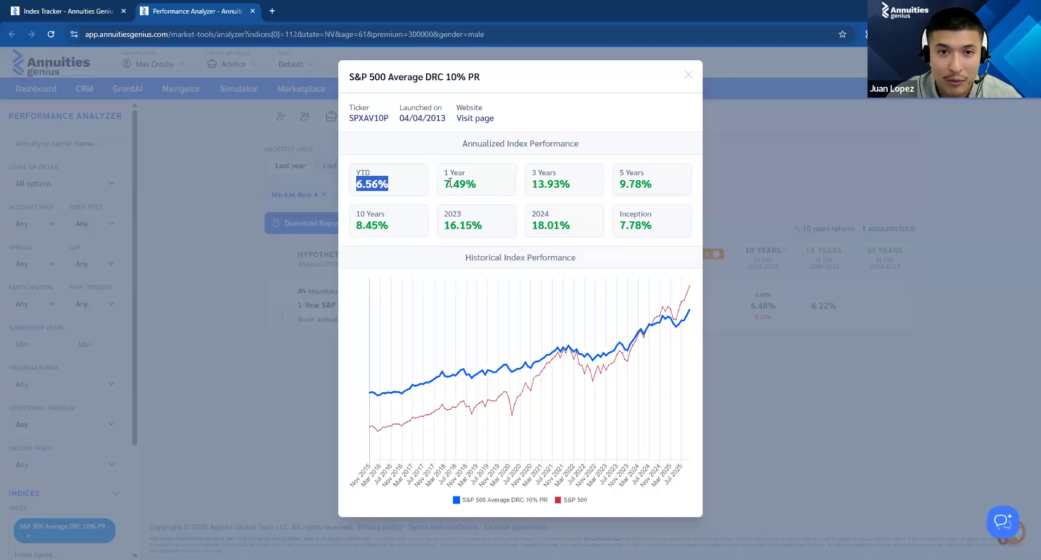
left_click_drag(443, 187, 487, 171)
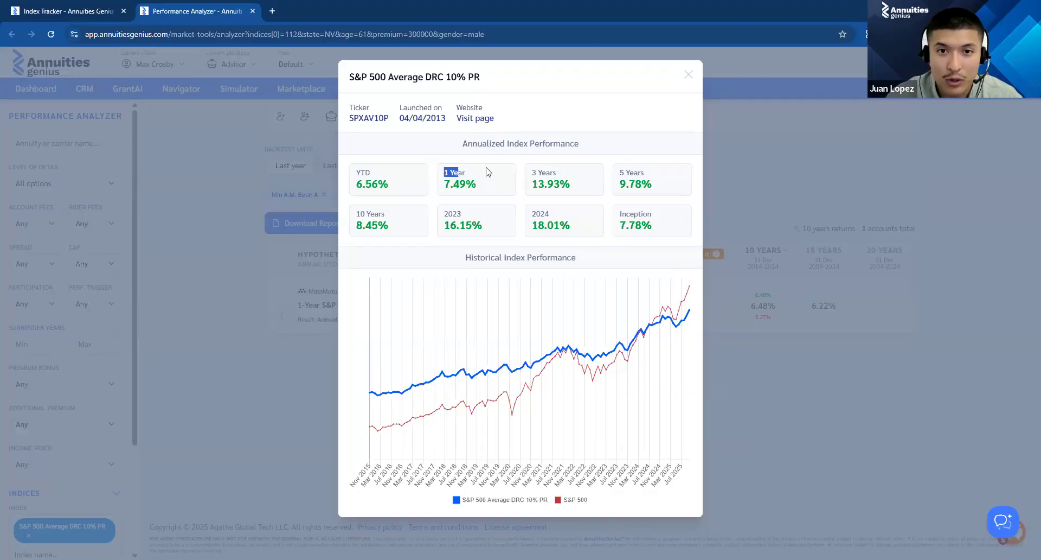
left_click_drag(612, 181, 620, 171)
left_click(649, 180)
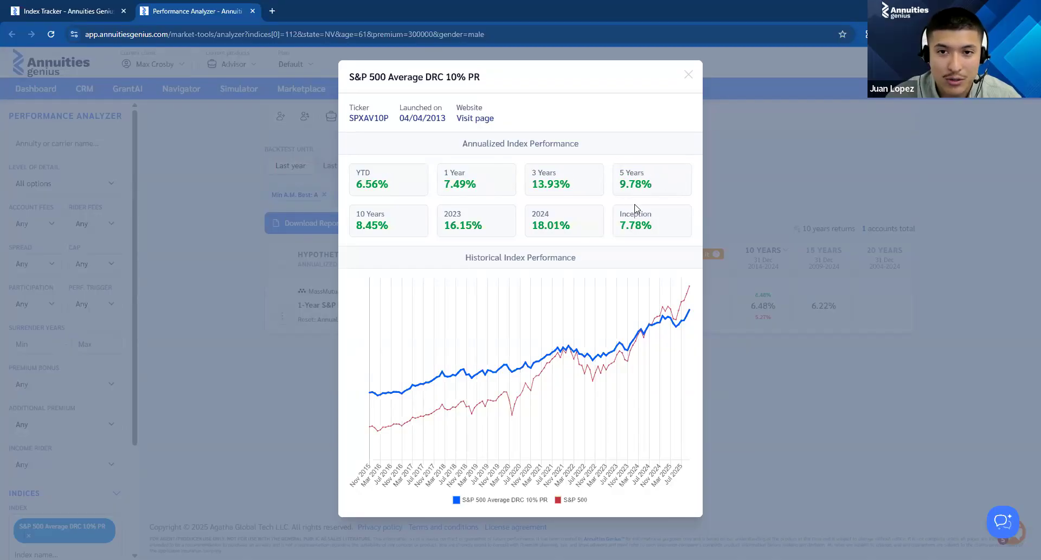
left_click_drag(621, 225, 650, 227)
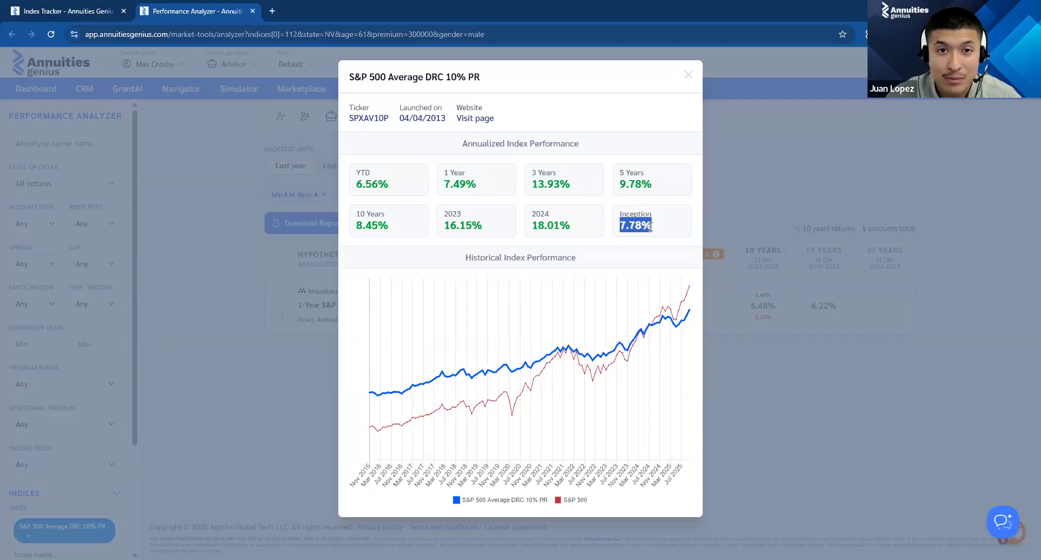
left_click(736, 229)
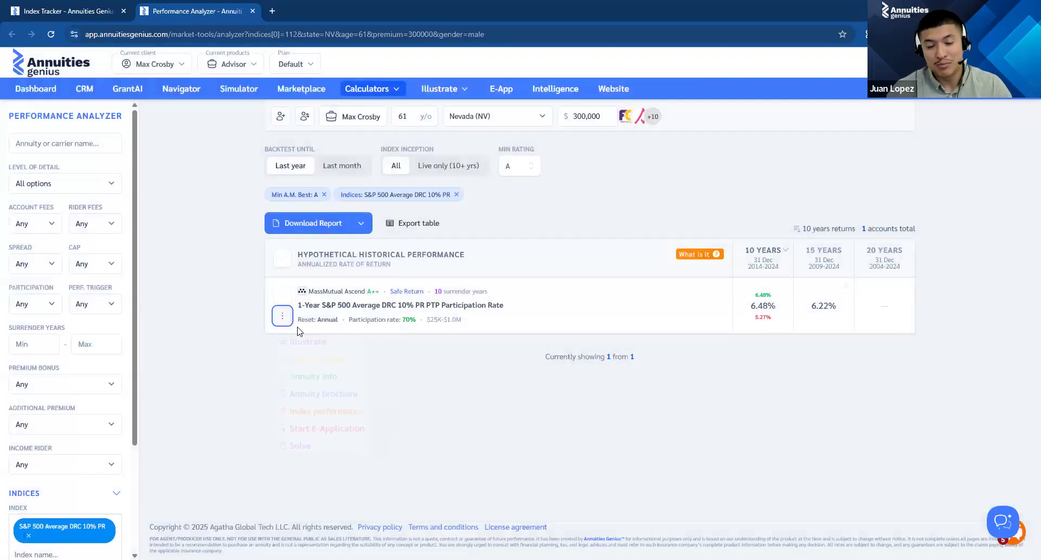
- Compare the Safe Return account's 10-year hypothetical return with the annualized performance of its underlying index
left_click(325, 411)
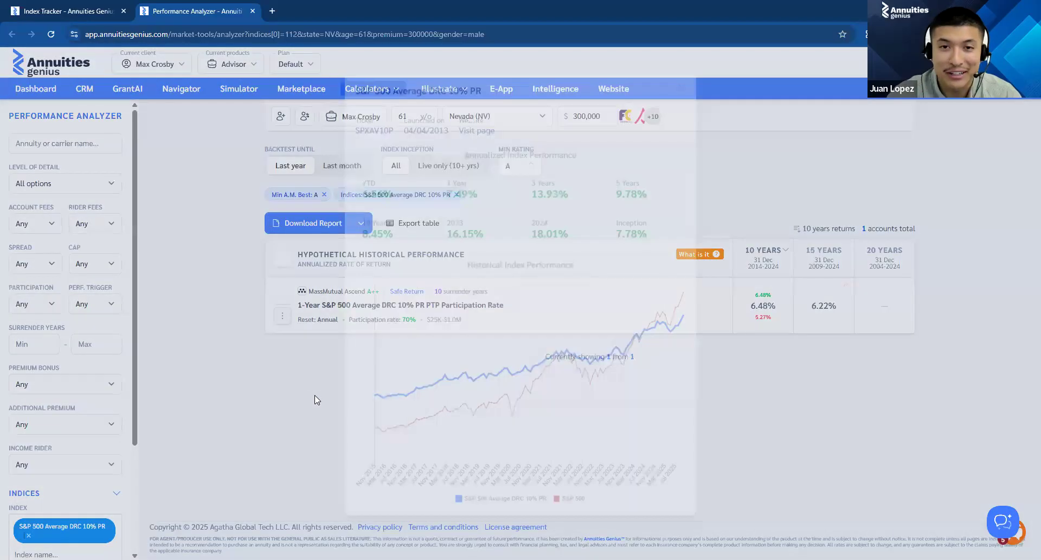
left_click(293, 331)
left_click(282, 315)
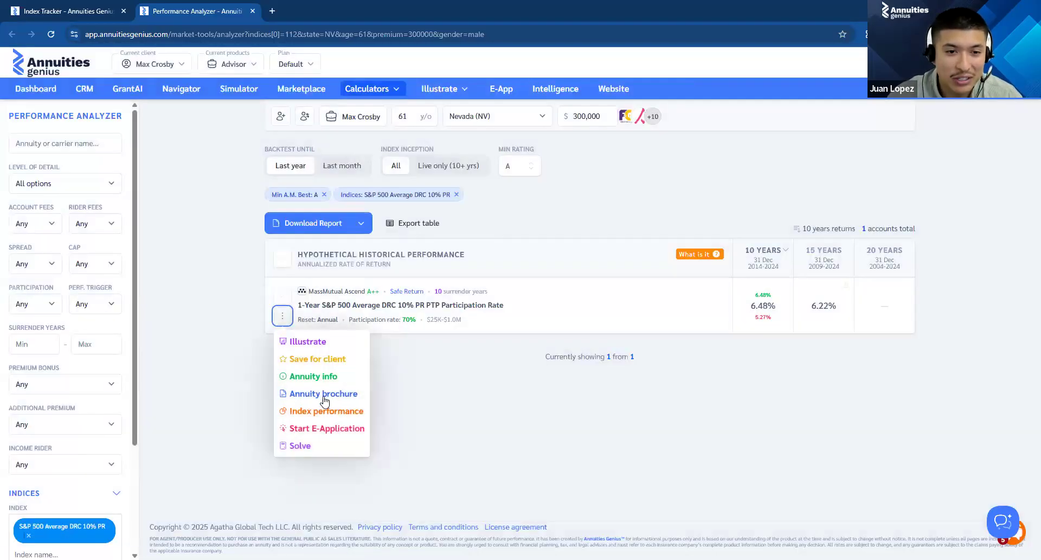
left_click(560, 399)
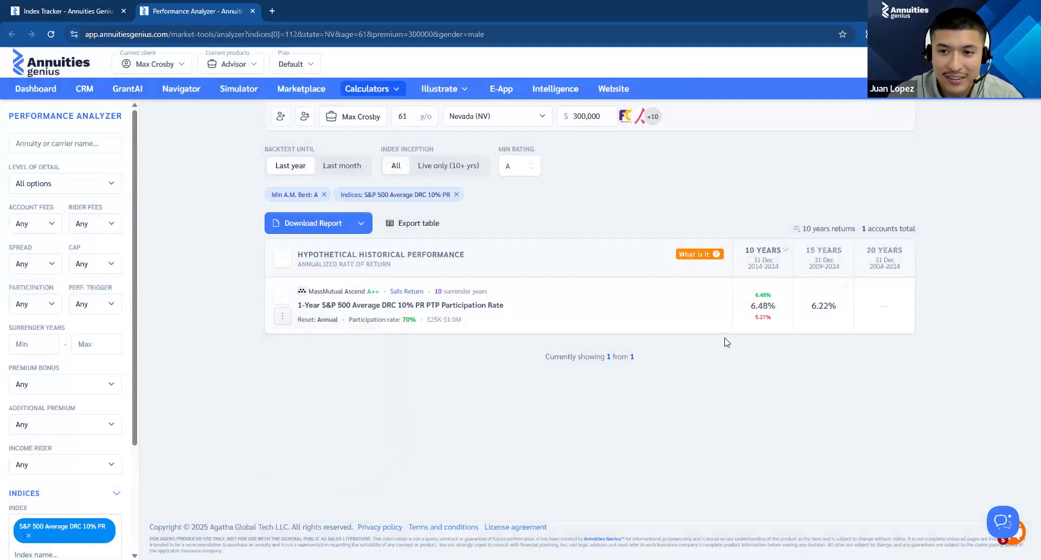
double_click(765, 305)
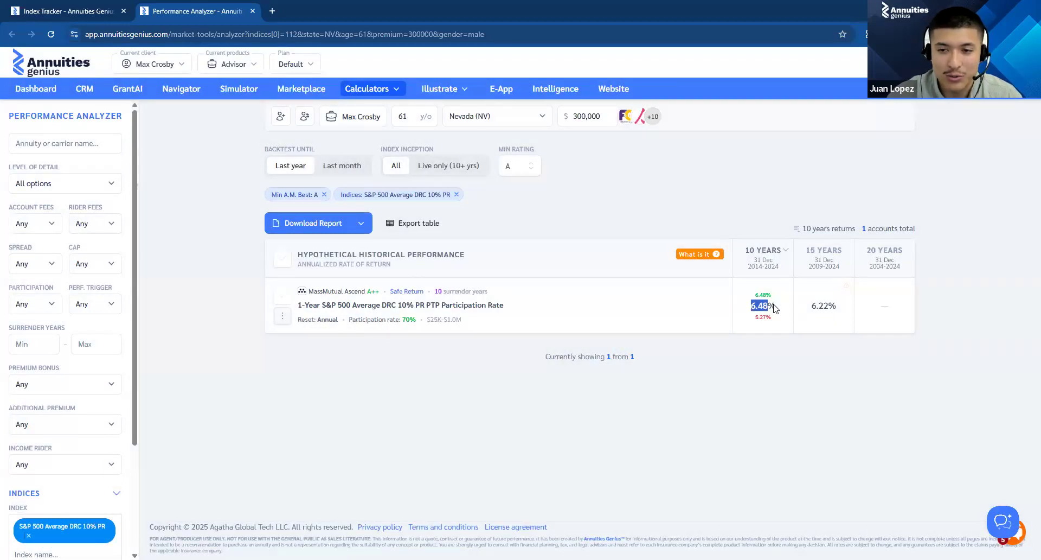
left_click(754, 406)
left_click(287, 319)
left_click(340, 411)
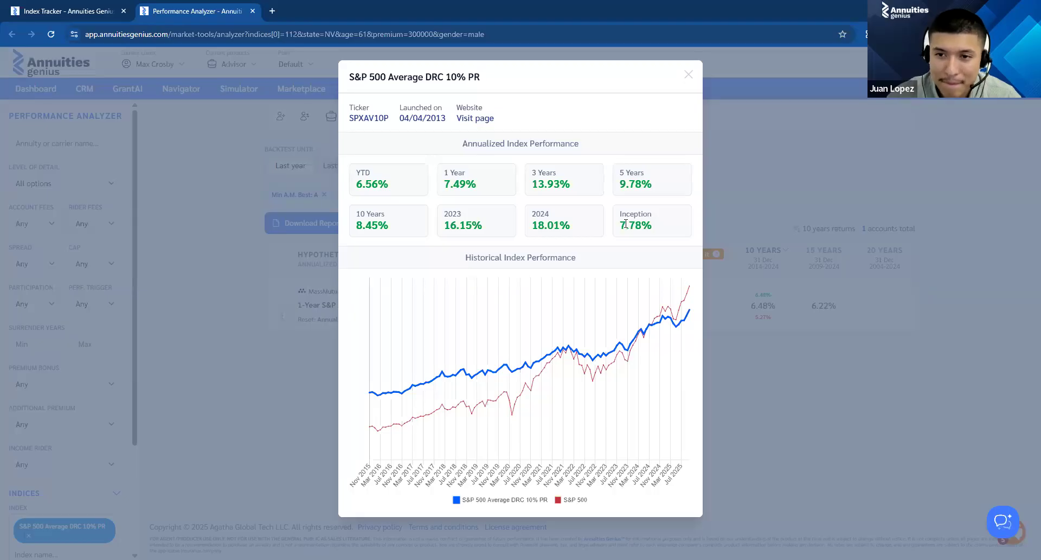
left_click(762, 308)
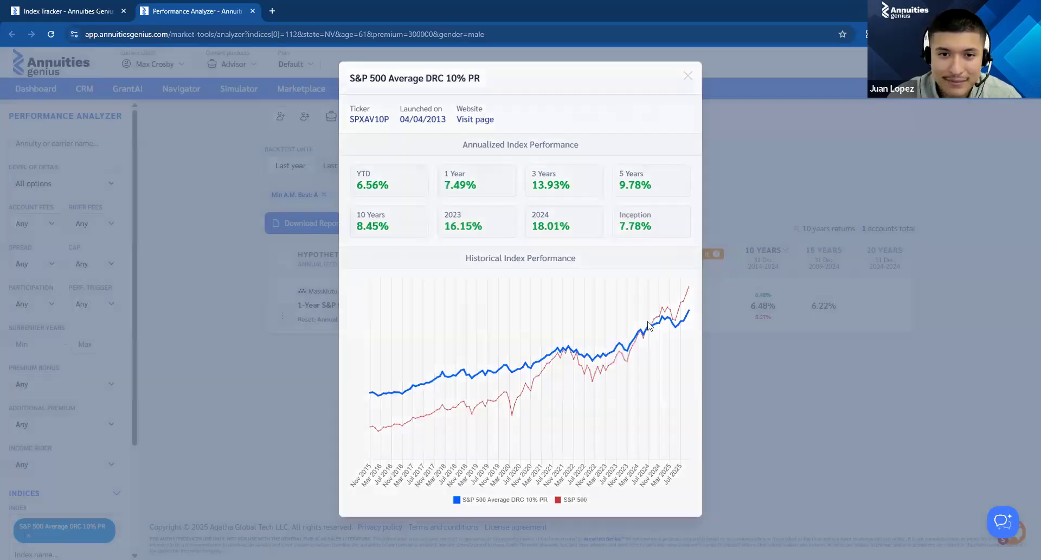
- Recheck the Safe Return account's participation rate and close the Performance Analyzer to return to the index tracker
left_click_drag(367, 318, 408, 320)
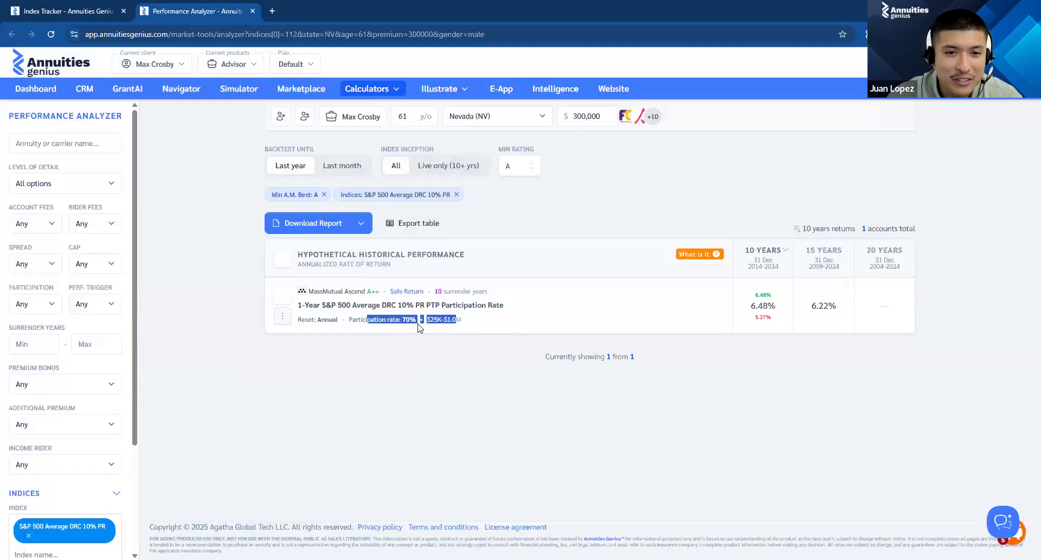
left_click(424, 344)
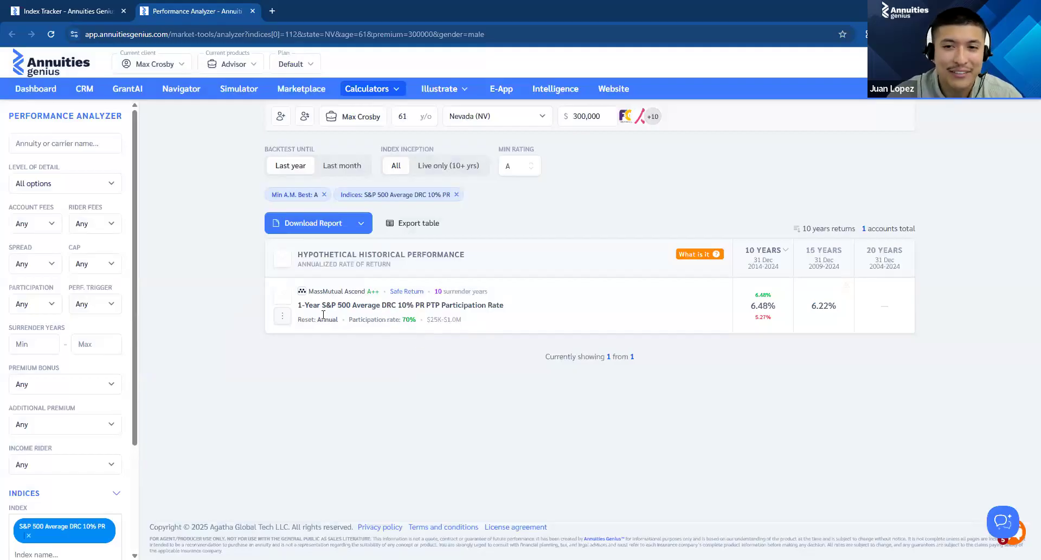
left_click(282, 316)
left_click(226, 343)
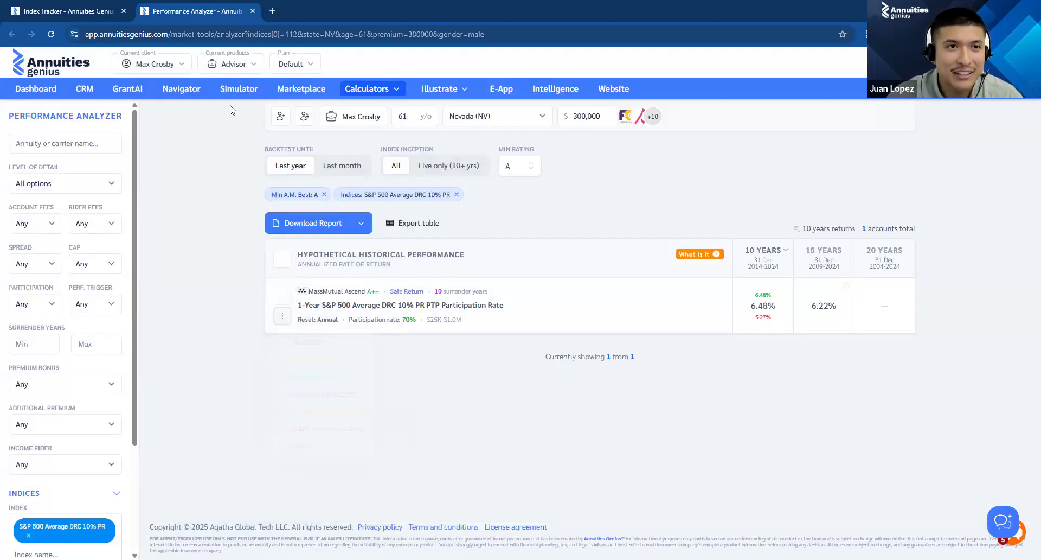
left_click(252, 11)
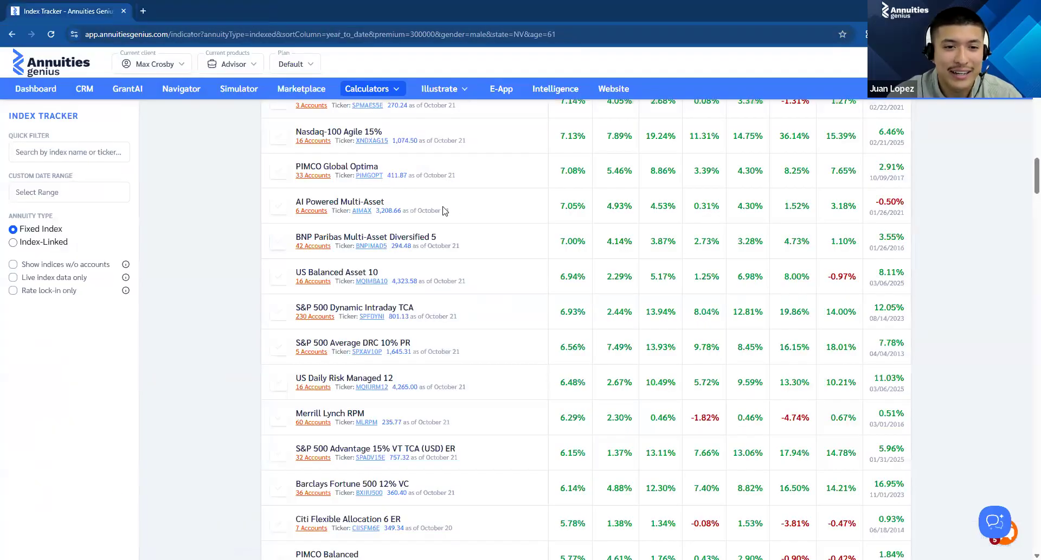
- Leave the index tracker and return to the dashboard with the current client's case and the recently viewed clients
left_click(50, 90)
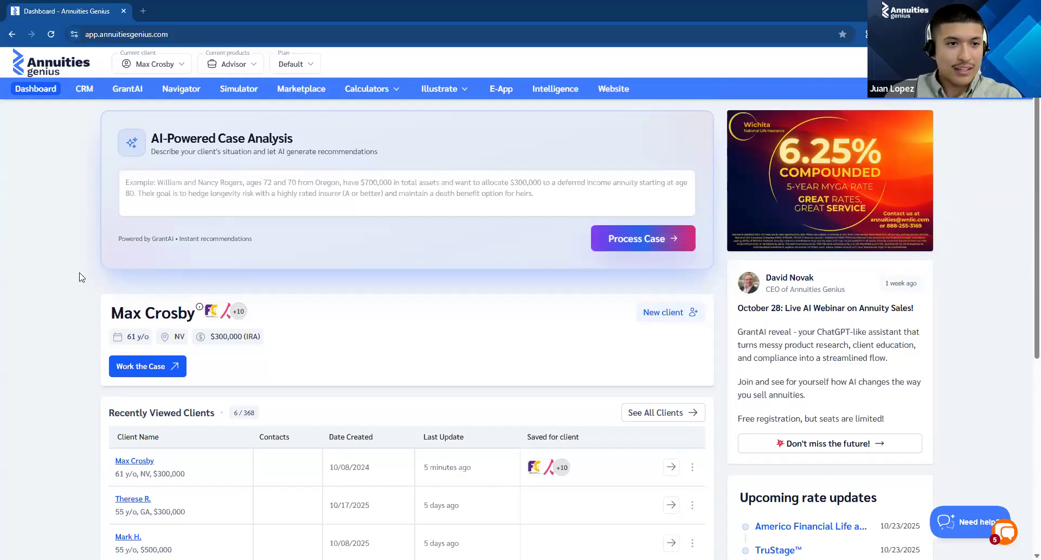
scroll(234, 284, "down", 3)
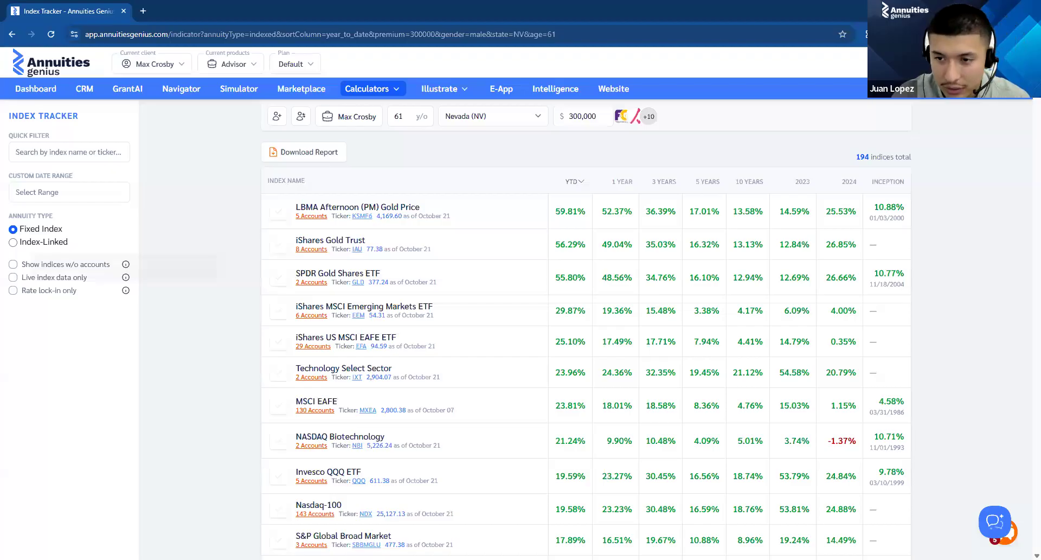
left_click(35, 88)
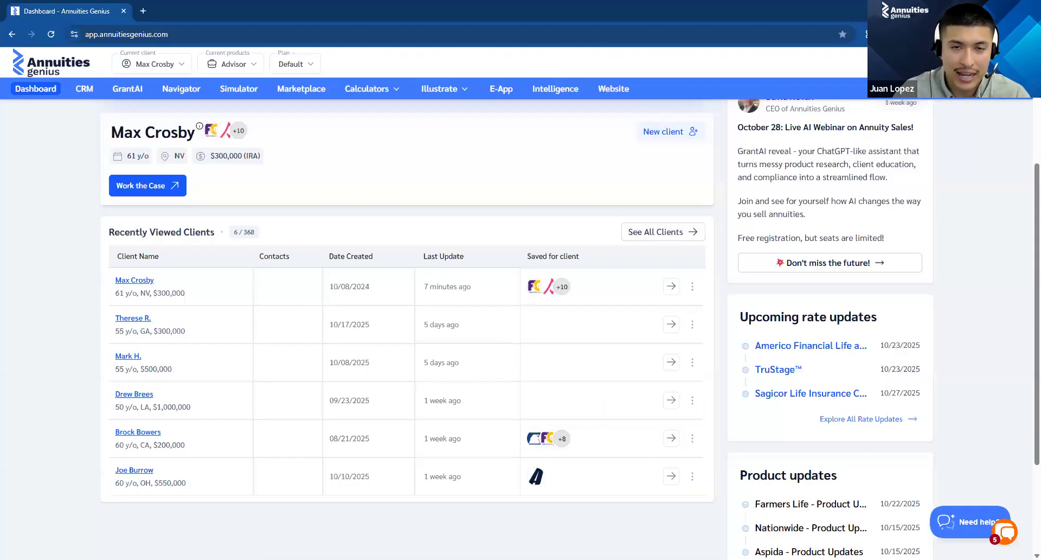
scroll(531, 342, "up", 2)
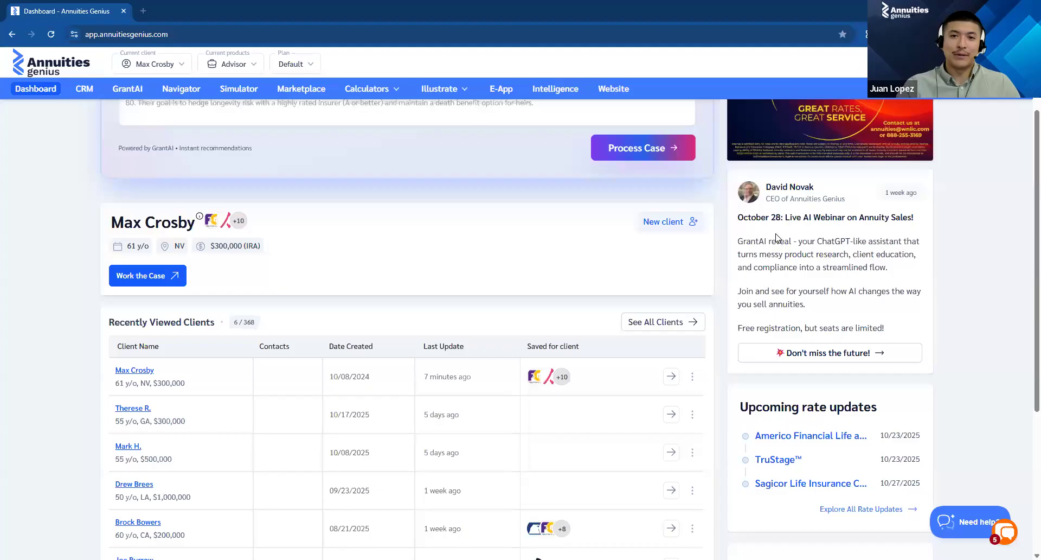
scroll(776, 239, "down", 5)
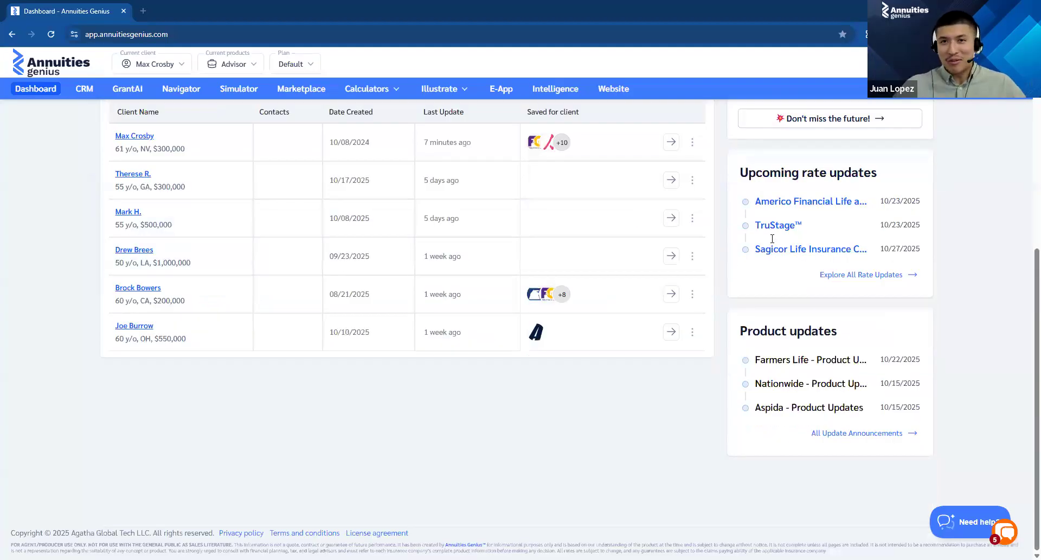
scroll(773, 239, "up", 2)
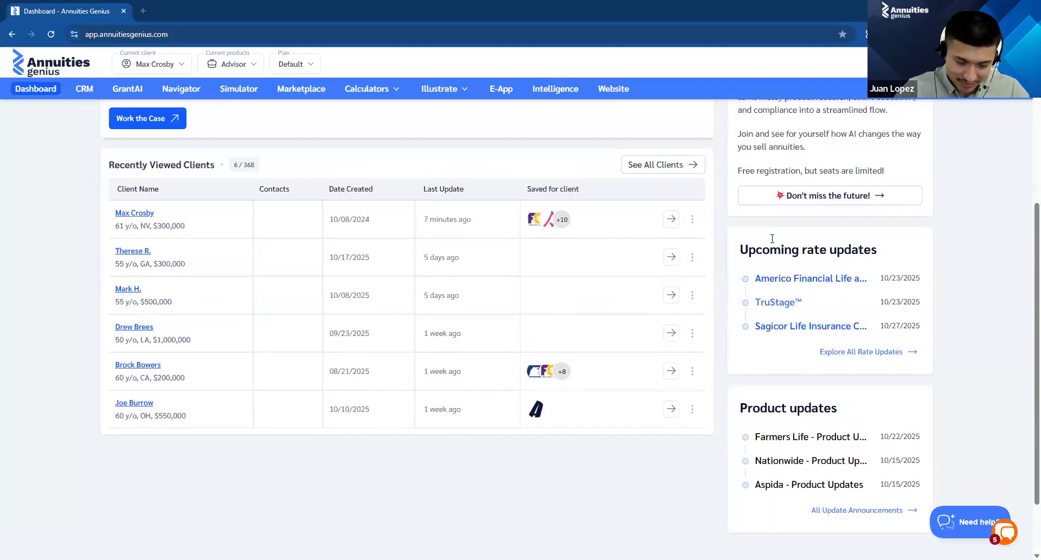
scroll(497, 514, "up", 2)
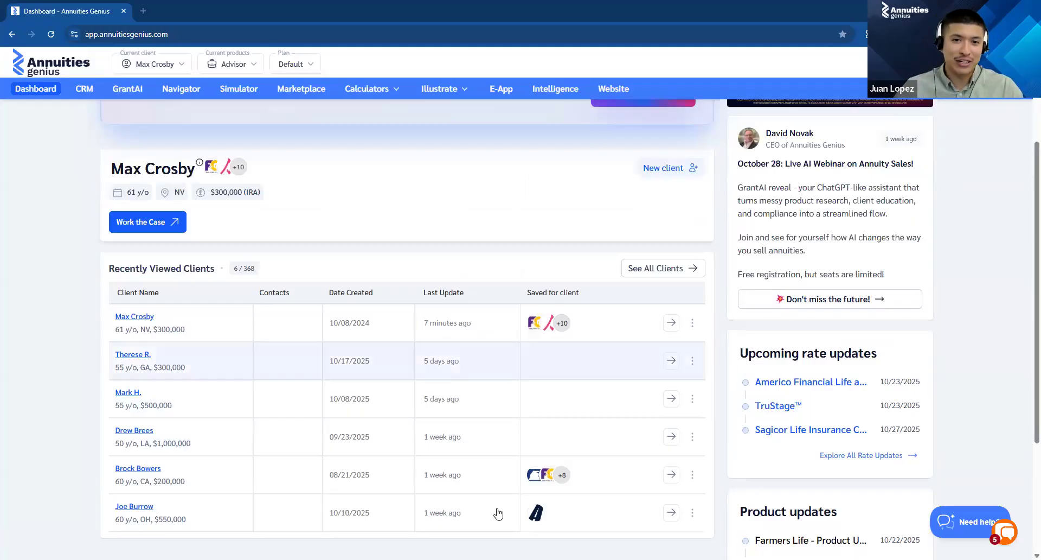